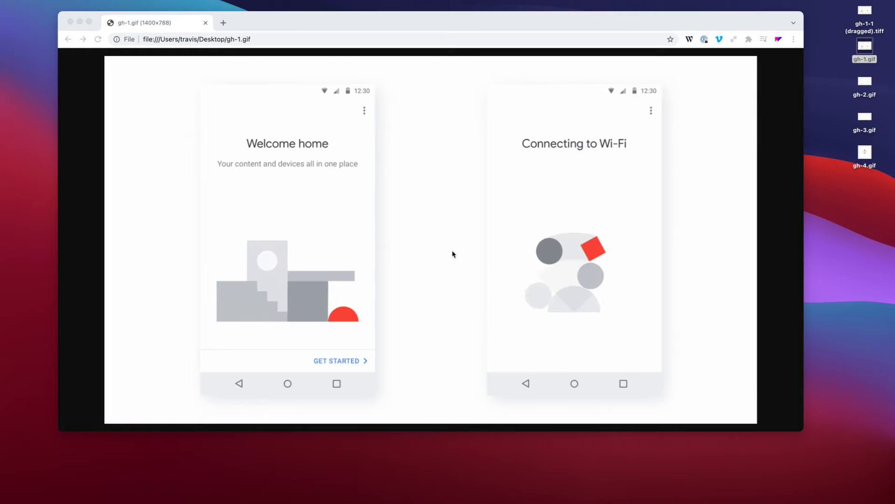
- Close the browser window showing the GIF and open gh-1.gif from the desktop in Preview
{"action": "left_click", "coordinate": [72, 22]}
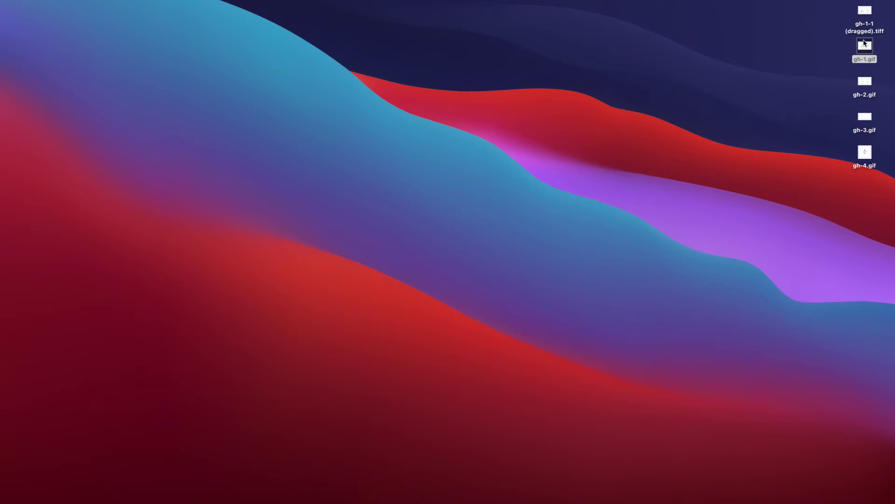
{"action": "left_click_drag", "start_coordinate": [612, 9], "coordinate": [573, 233]}
{"action": "double_click", "coordinate": [865, 47]}
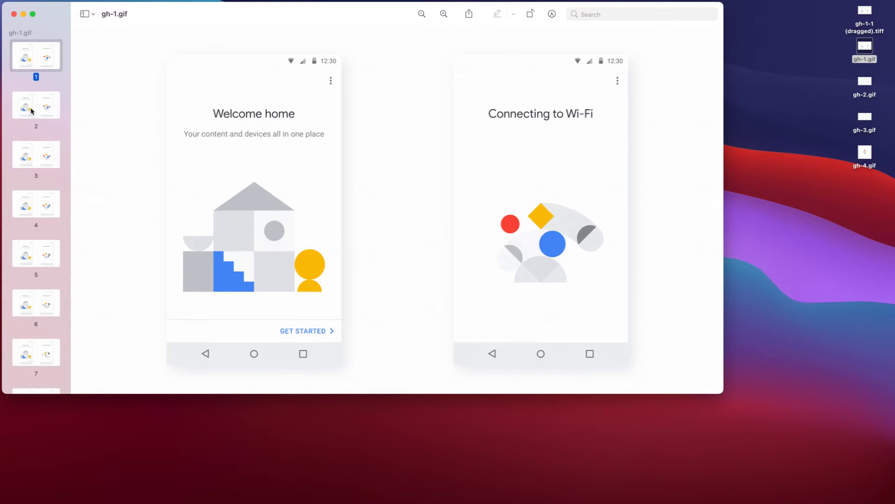
- Look through the individual frames of gh-1.gif to examine how the two illustrations animate
{"action": "scroll", "coordinate": [31, 110], "scroll_direction": "down", "scroll_amount": 5}
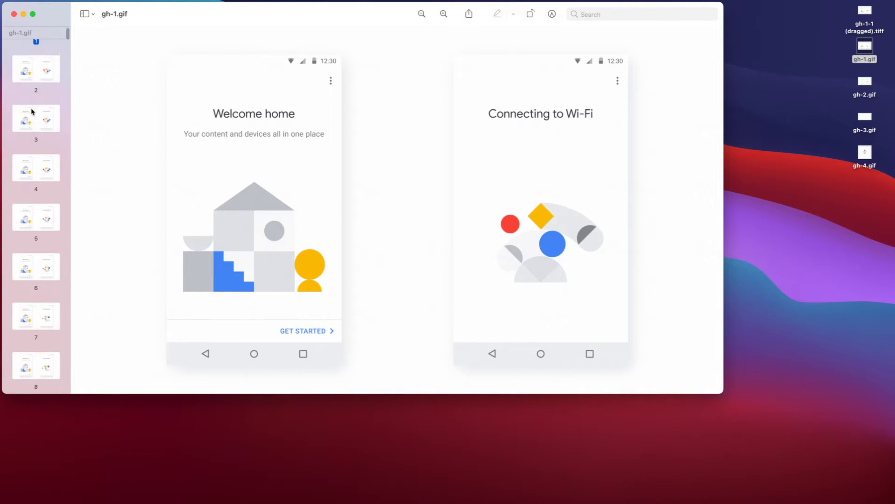
{"action": "left_click", "coordinate": [32, 112]}
{"action": "left_click", "coordinate": [23, 173]}
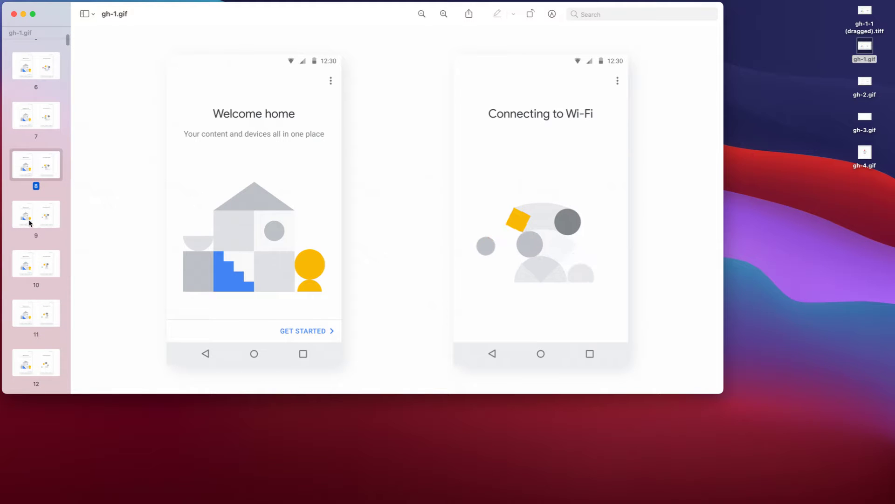
{"action": "left_click", "coordinate": [29, 219]}
{"action": "scroll", "coordinate": [32, 236], "scroll_direction": "down", "scroll_amount": 10}
{"action": "scroll", "coordinate": [37, 244], "scroll_direction": "down", "scroll_amount": 15}
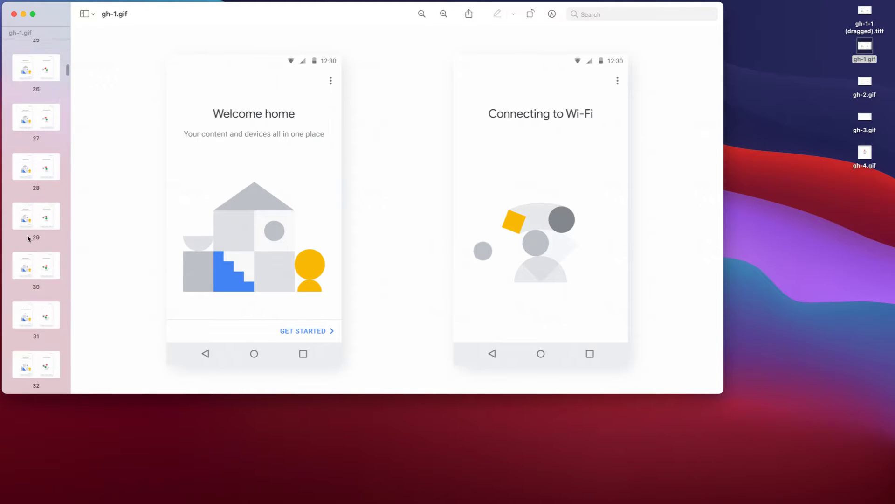
{"action": "scroll", "coordinate": [30, 87], "scroll_direction": "up", "scroll_amount": 12}
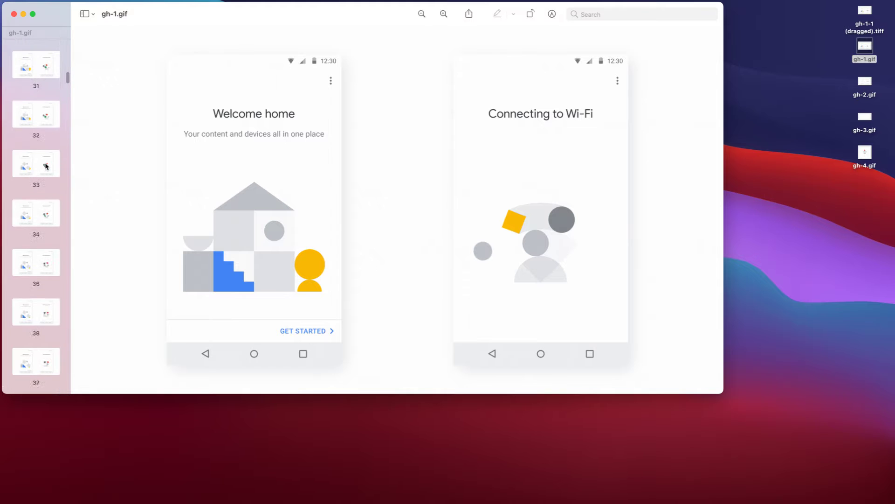
{"action": "left_click_drag", "start_coordinate": [68, 69], "coordinate": [49, 454]}
{"action": "left_click_drag", "start_coordinate": [51, 405], "coordinate": [60, 2]}
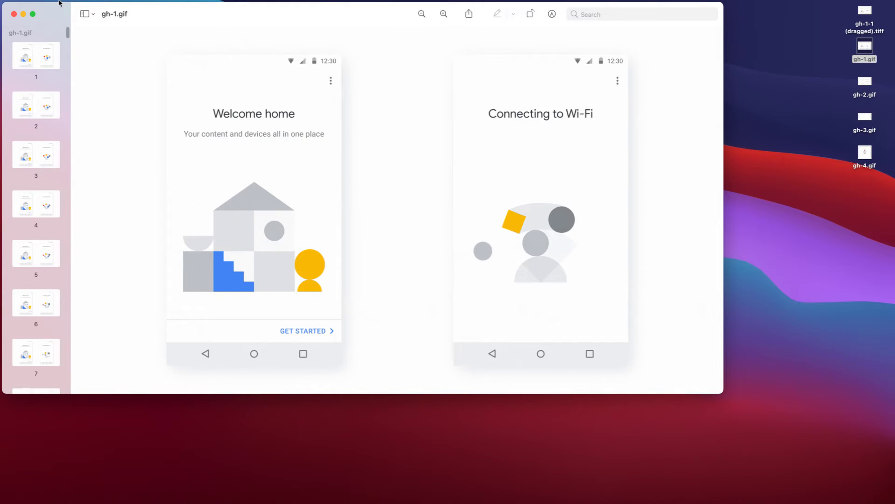
- Check the existing gh-1-1 (dragged).tiff and extract the first frame of gh-1.gif to the desktop as a TIFF
{"action": "left_click", "coordinate": [31, 66]}
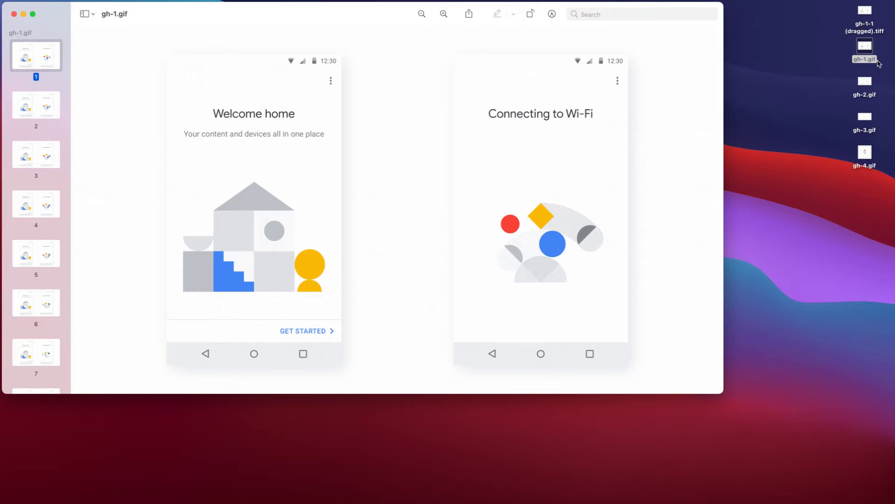
{"action": "double_click", "coordinate": [866, 12]}
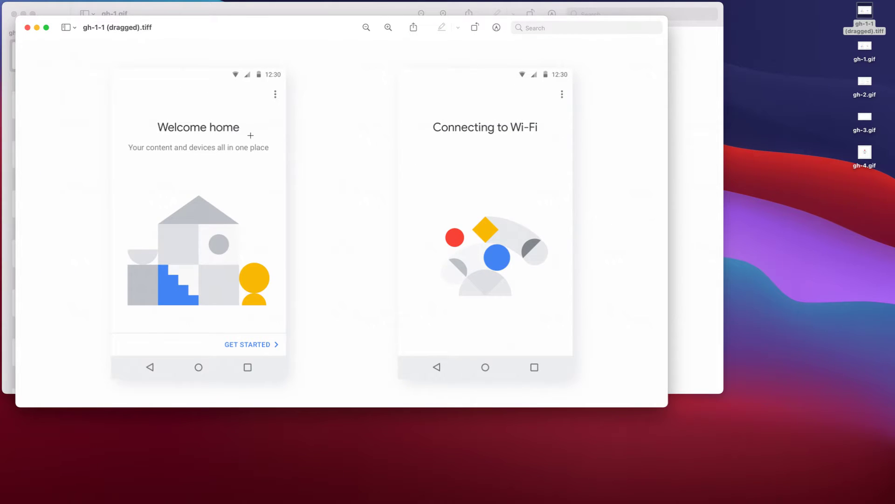
{"action": "key", "text": "super+w"}
{"action": "left_click_drag", "start_coordinate": [749, 238], "coordinate": [794, 208]}
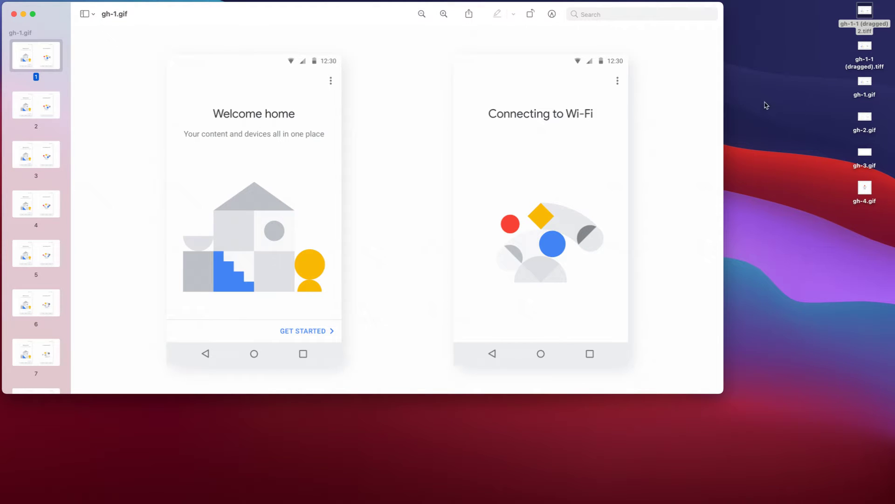
- Replace the open GIF with gh-1-1 (dragged).tiff and copy a square area around the Connecting to Wi-Fi illustration
{"action": "key", "text": "super+w"}
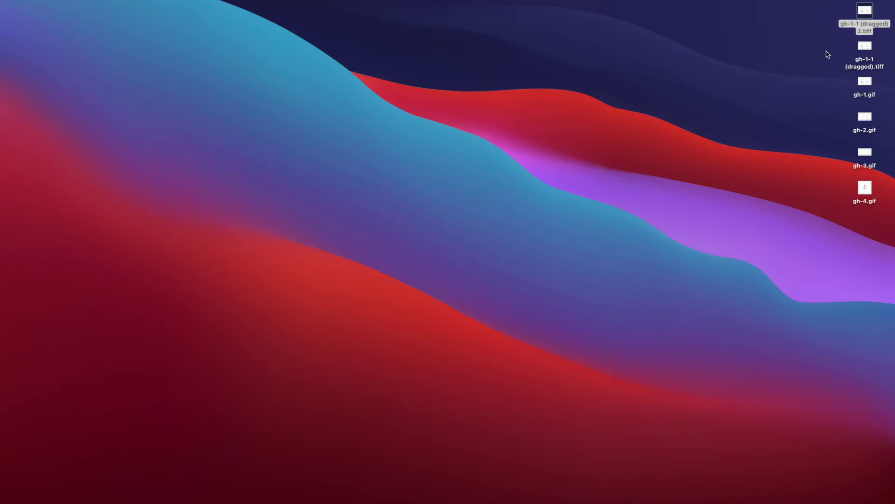
{"action": "double_click", "coordinate": [864, 32]}
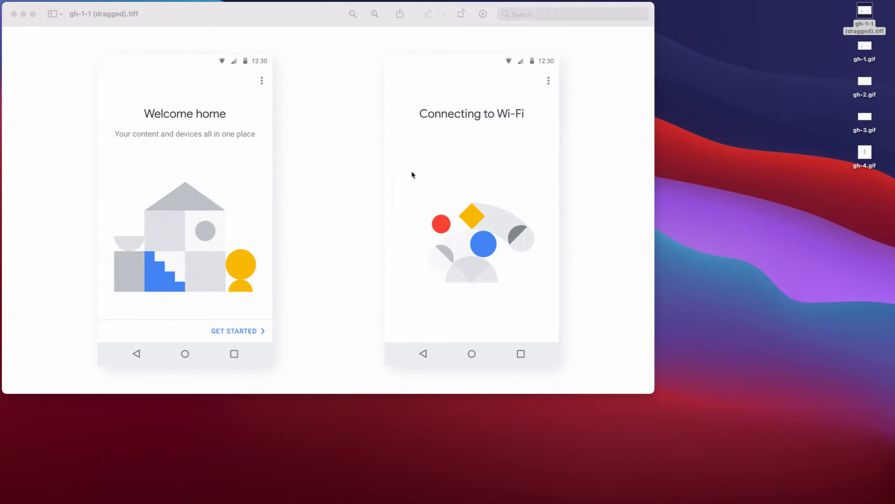
{"action": "left_click", "coordinate": [418, 205]}
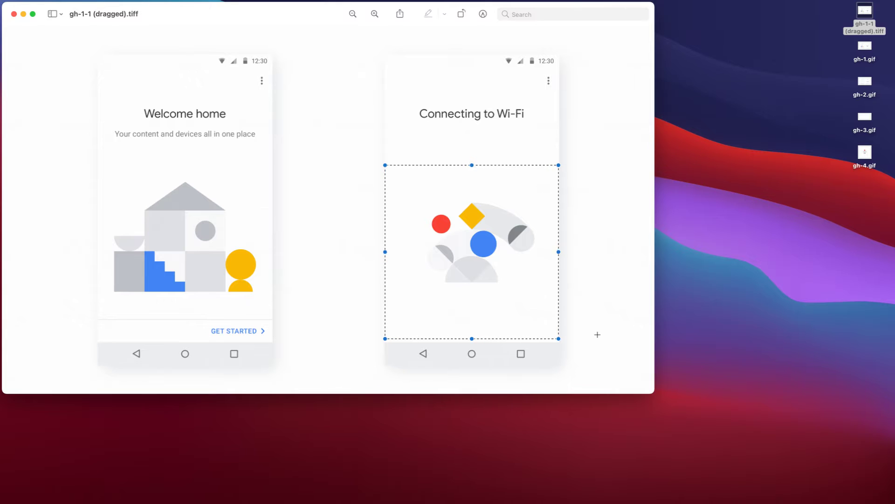
- Switch to Flow by launching it from Applications, close the Colors window, and create a new project
{"action": "key", "text": "super+Tab"}
{"action": "key", "text": "super+shift+Tab"}
{"action": "key", "text": "super+space"}
{"action": "type", "text": "f"}
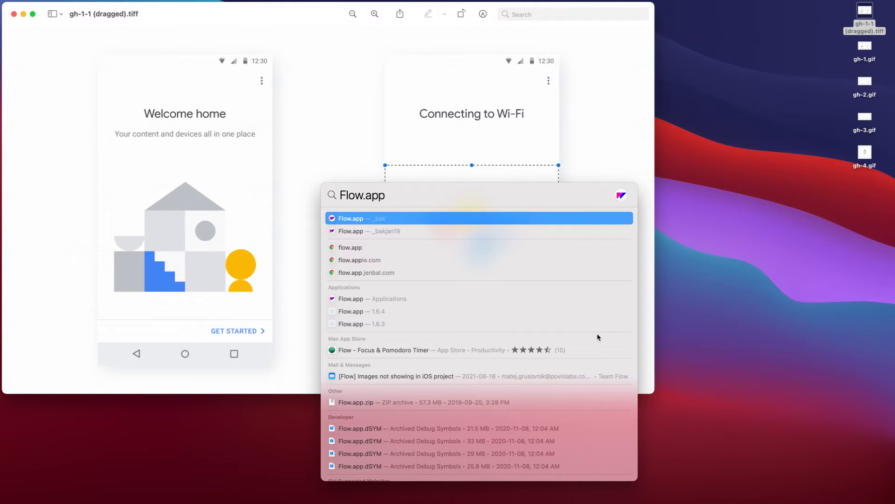
{"action": "left_click", "coordinate": [415, 298]}
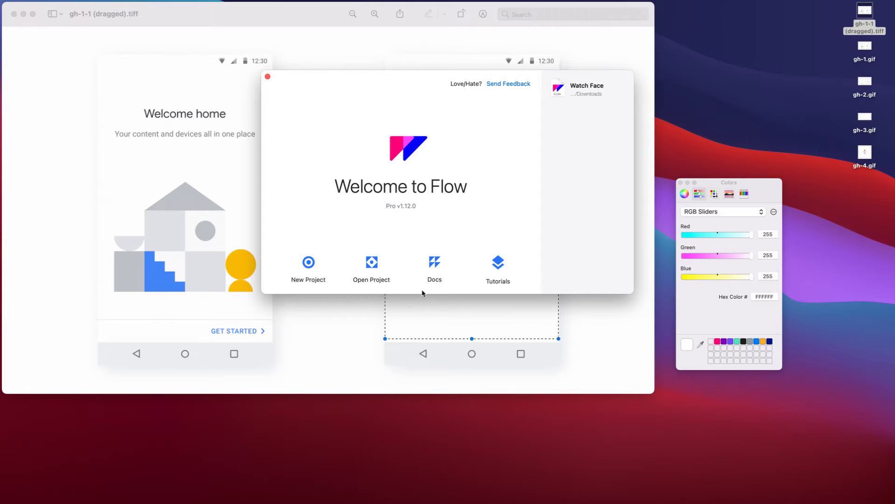
{"action": "left_click", "coordinate": [681, 183]}
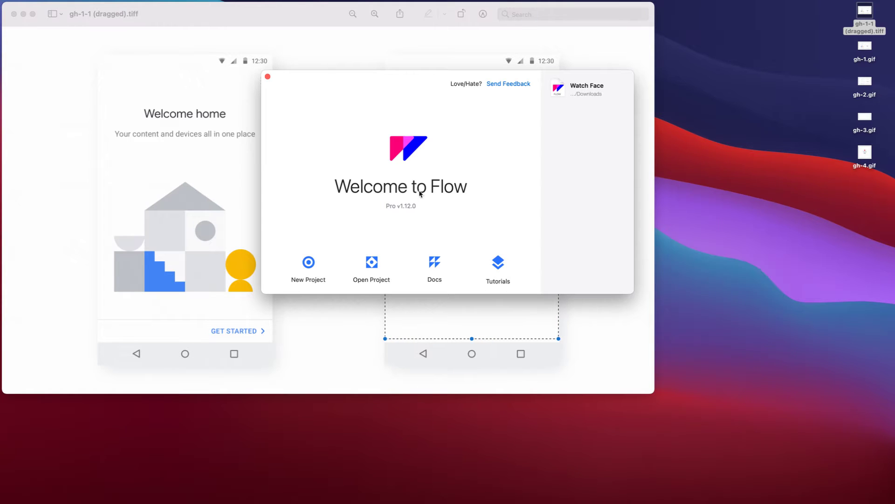
{"action": "left_click", "coordinate": [308, 263]}
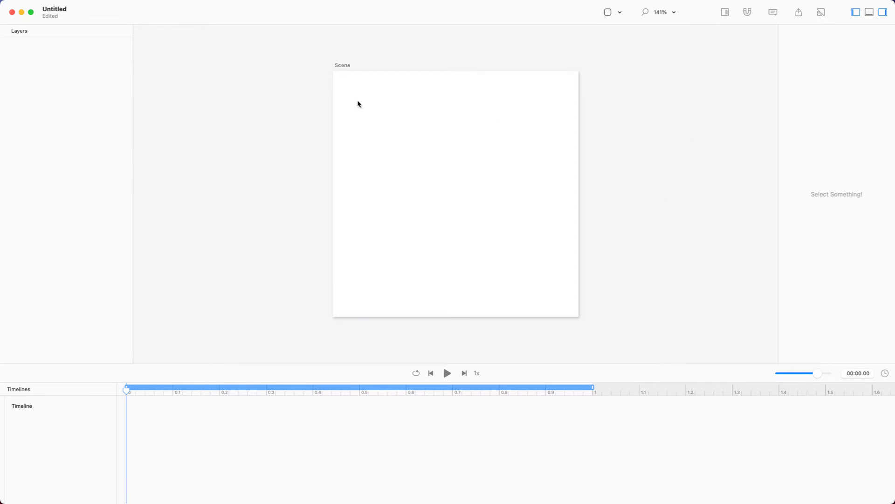
- Set the scene's size to 400 × 400
{"action": "left_click", "coordinate": [340, 65]}
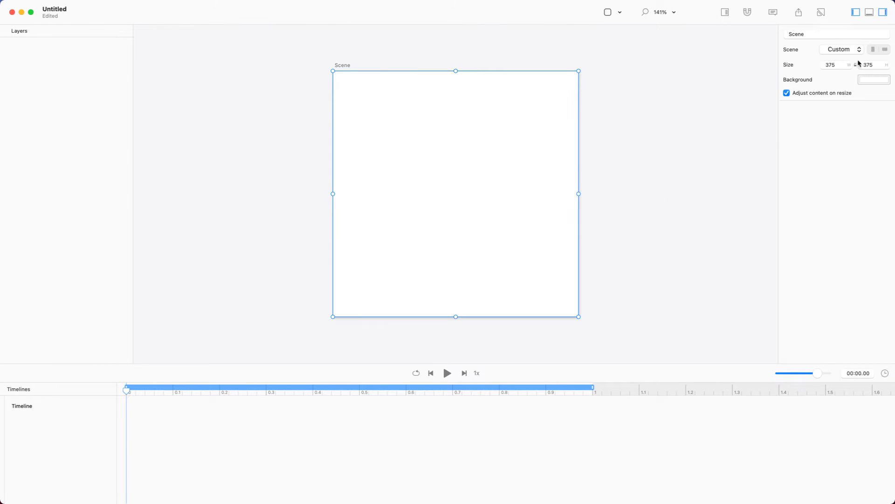
{"action": "left_click", "coordinate": [833, 65]}
{"action": "type", "text": "500"}
{"action": "key", "text": "Return"}
{"action": "type", "text": "400"}
{"action": "key", "text": "Return"}
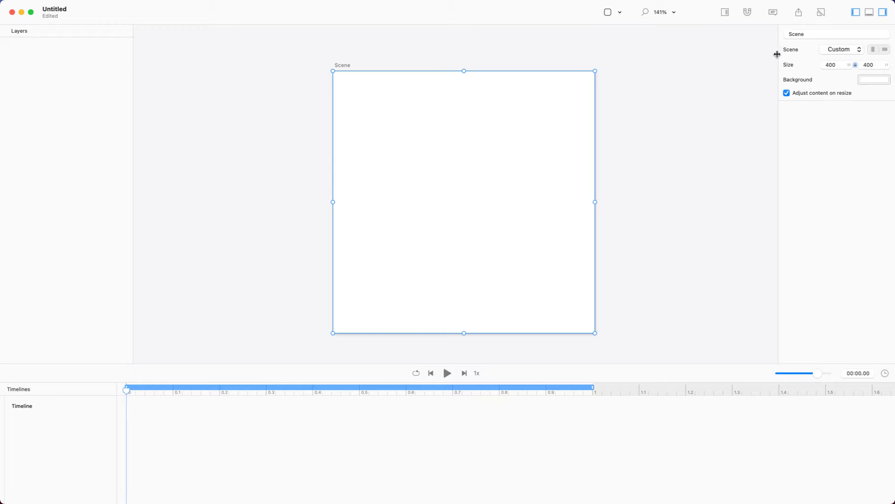
- Paste the copied Wi-Fi illustration into the scene and make the project window full screen
{"action": "left_click", "coordinate": [652, 146]}
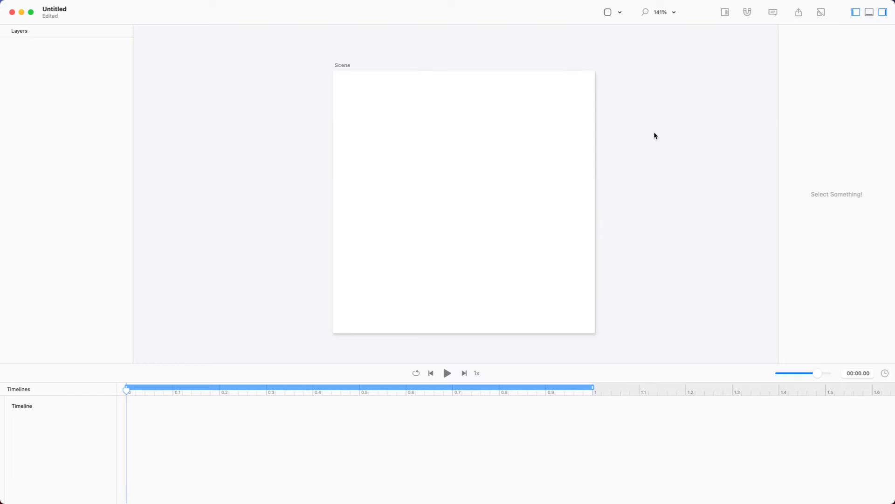
{"action": "key", "text": "super+v"}
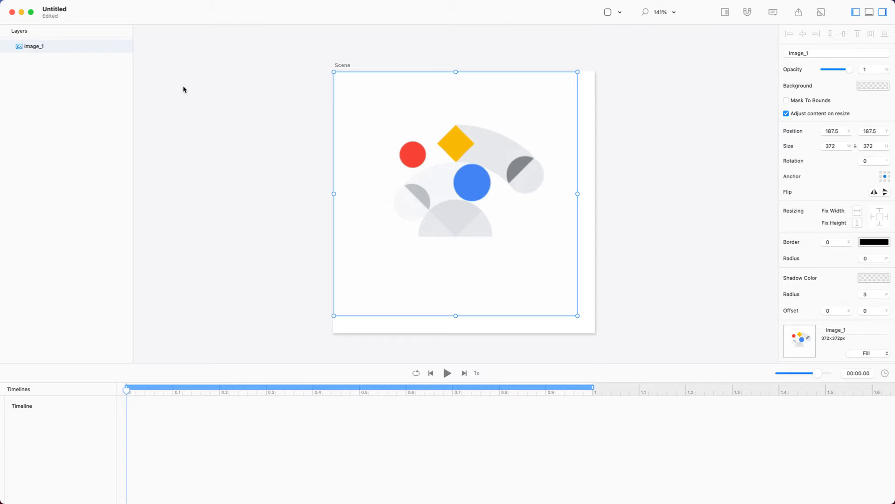
{"action": "left_click", "coordinate": [31, 12]}
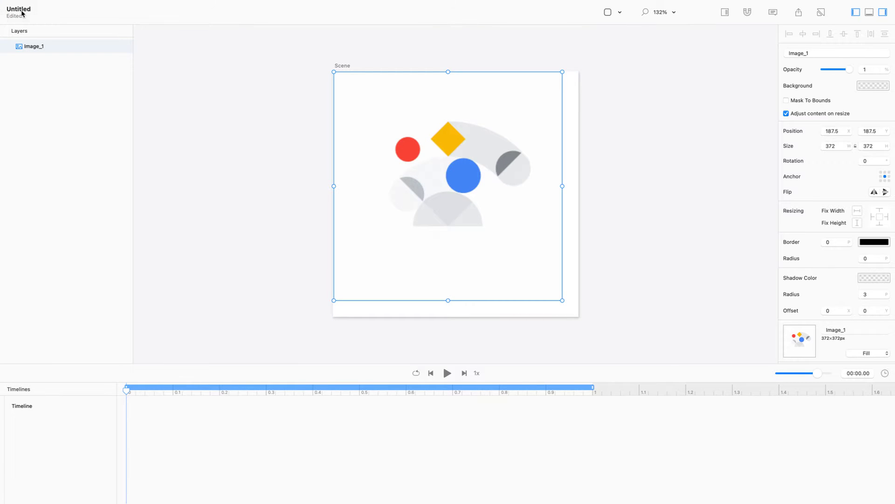
- Save the project on the Desktop as FC37_GH1.flow
{"action": "key", "text": "super+s"}
{"action": "type", "text": "FC37"}
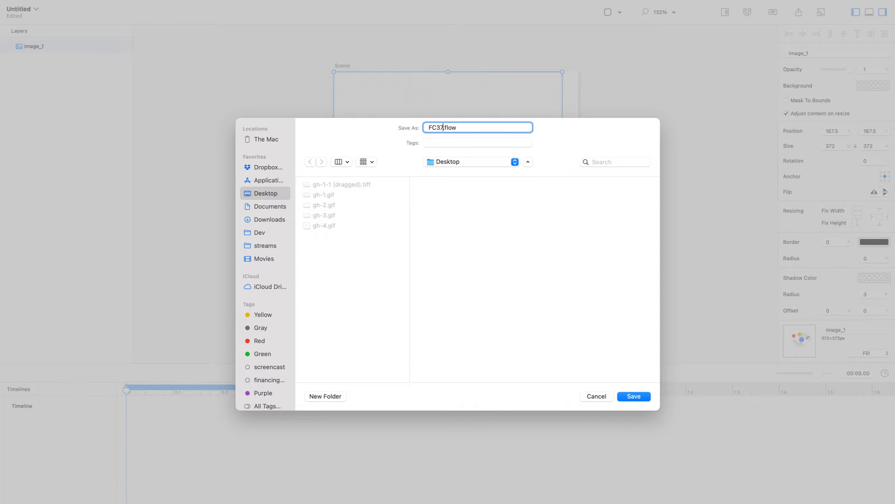
{"action": "type", "text": "_GH1"}
{"action": "key", "text": "Return"}
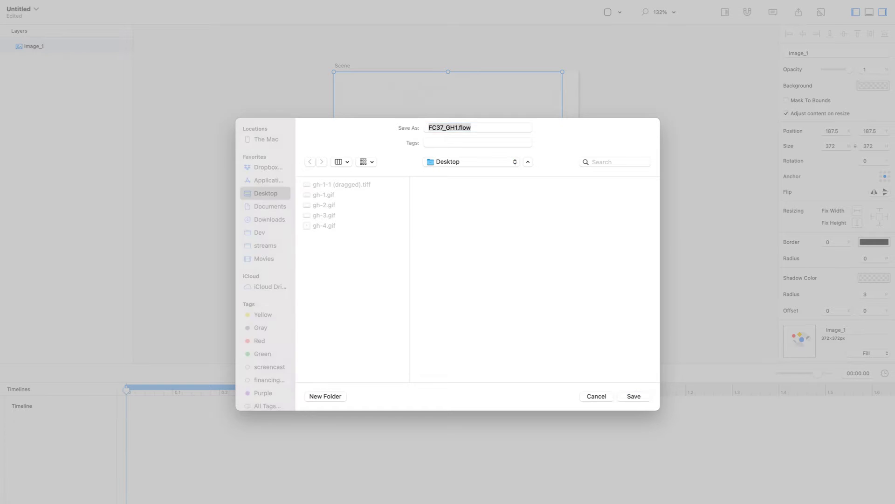
- Centre the pasted image in the scene at position 200, 200 and delete its X and Y key frames at 1 second
{"action": "mouse_move", "coordinate": [453, 173]}
{"action": "left_mouse_down"}
{"action": "mouse_move", "coordinate": [468, 188]}
{"action": "mouse_move", "coordinate": [460, 181]}
{"action": "left_mouse_up"}
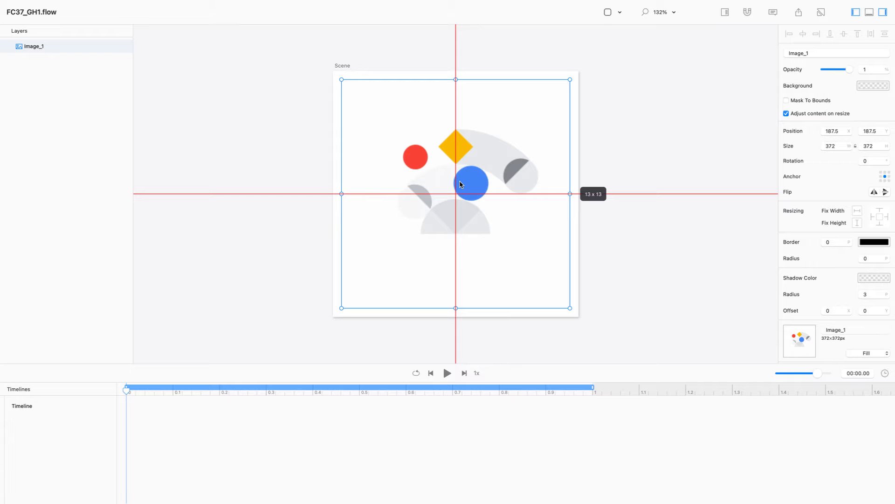
{"action": "left_click_drag", "start_coordinate": [460, 184], "coordinate": [460, 183]}
{"action": "left_click", "coordinate": [12, 416]}
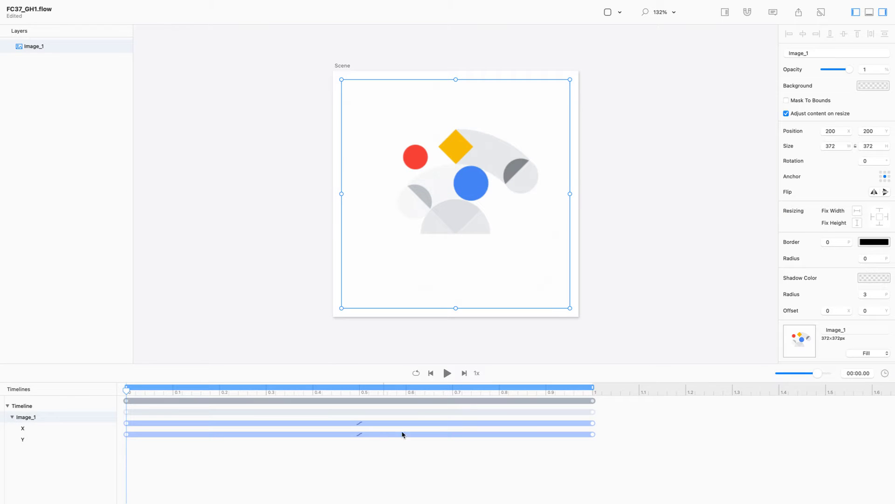
{"action": "left_click", "coordinate": [593, 401]}
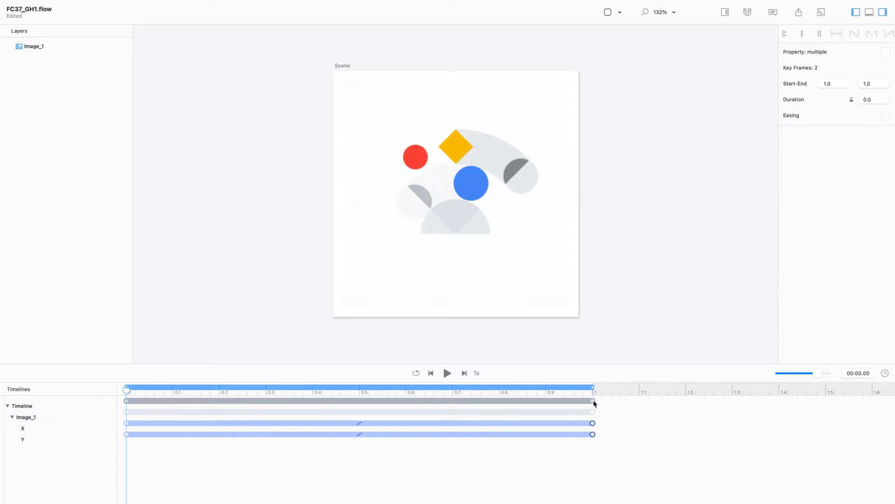
{"action": "key", "text": "Delete"}
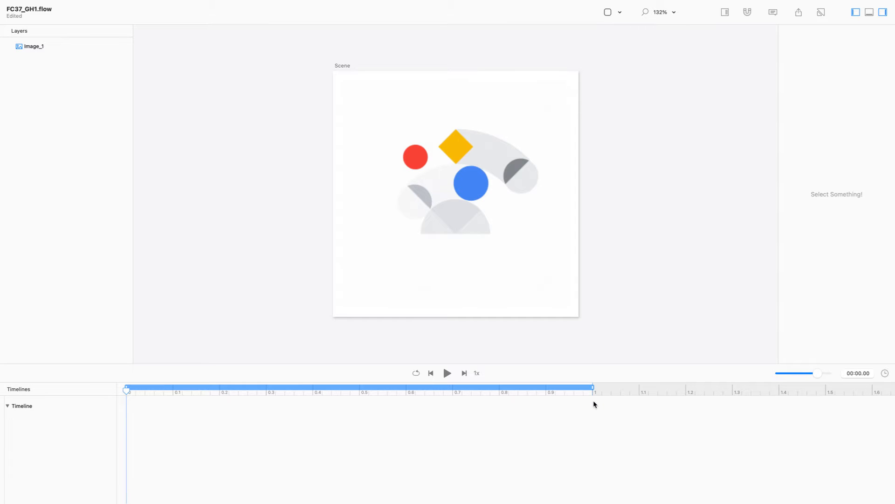
- Turn on Relative Mode and lock the pasted image layer
{"action": "key", "text": "r"}
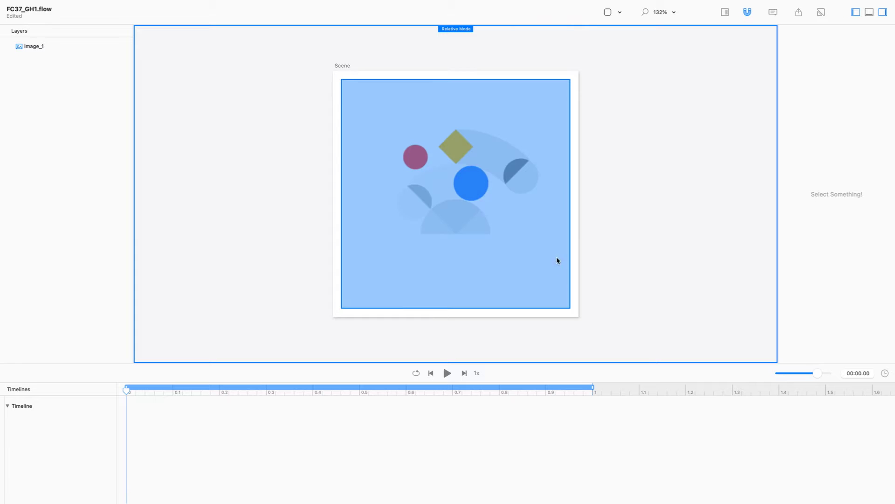
{"action": "left_click", "coordinate": [474, 150]}
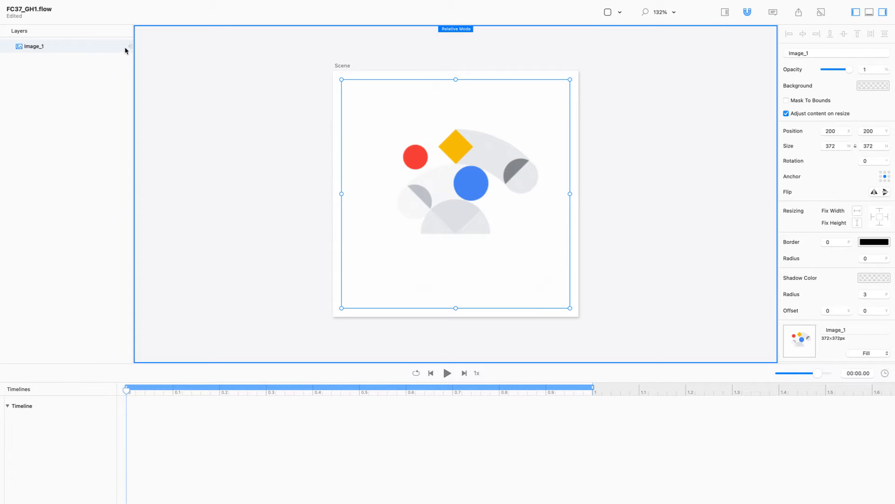
{"action": "left_click", "coordinate": [131, 46]}
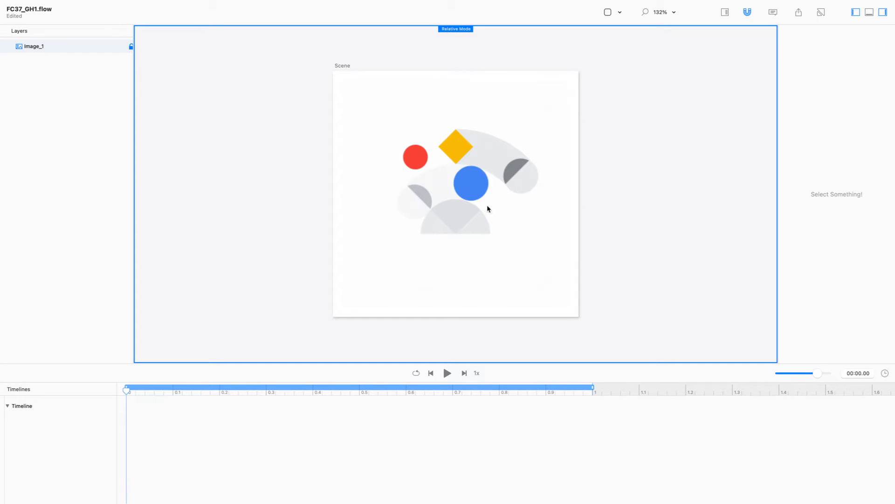
- Insert a new layer into the scene and rename it circle1
{"action": "left_click", "coordinate": [456, 183]}
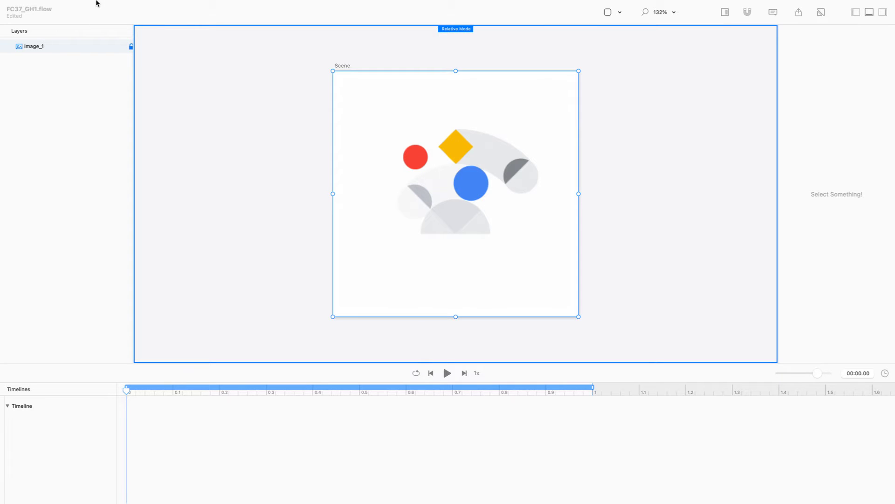
{"action": "mouse_move", "coordinate": [92, 5]}
{"action": "left_click", "coordinate": [120, 5]}
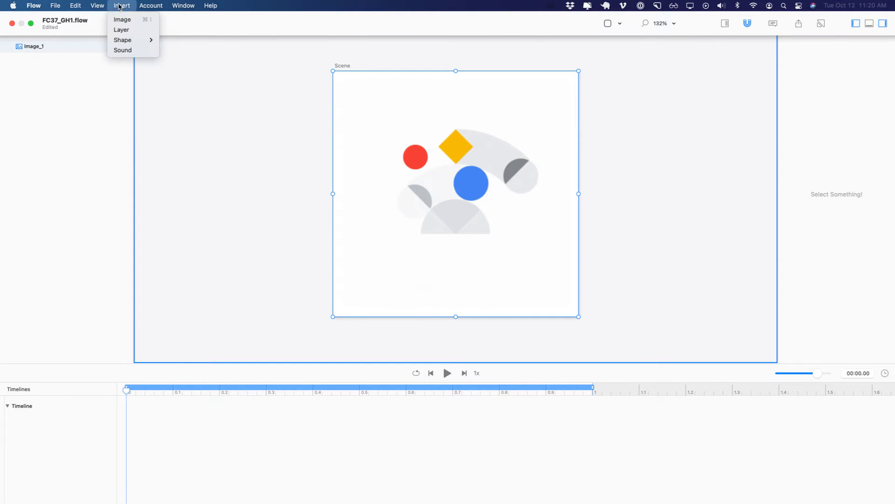
{"action": "left_click", "coordinate": [129, 30]}
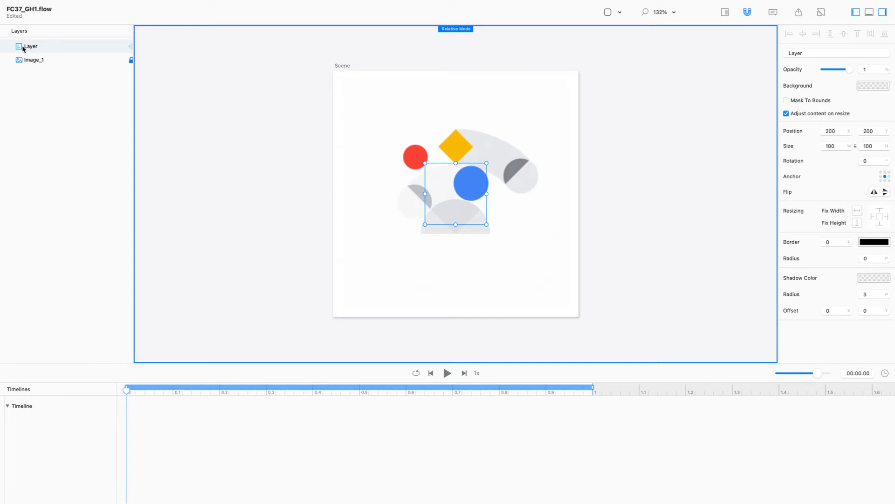
{"action": "left_click", "coordinate": [38, 47]}
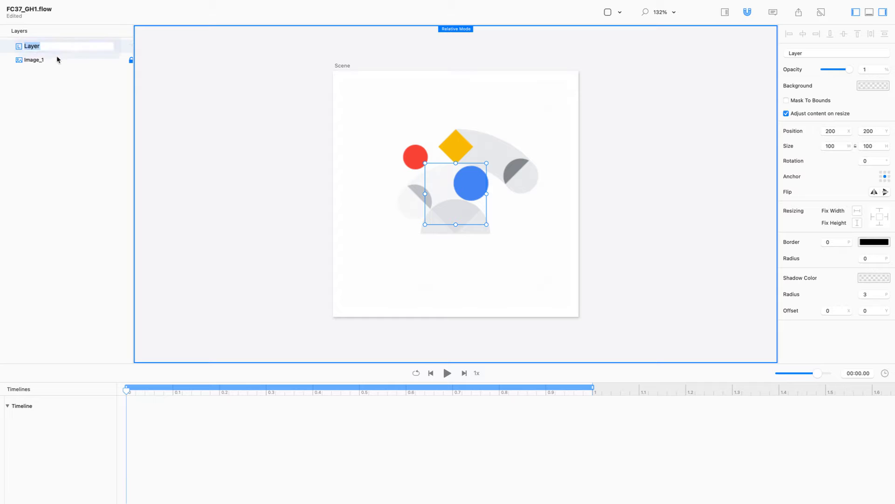
{"action": "type", "text": "cir"}
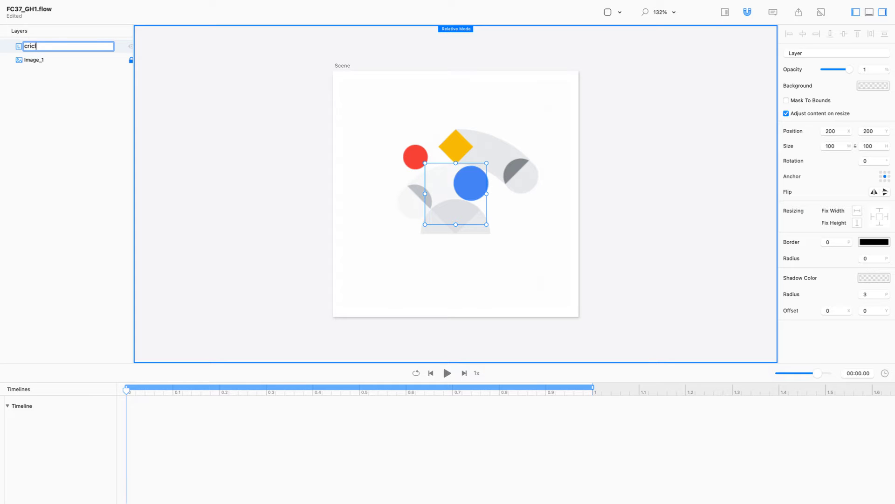
{"action": "type", "text": "cle1"}
{"action": "key", "text": "Return"}
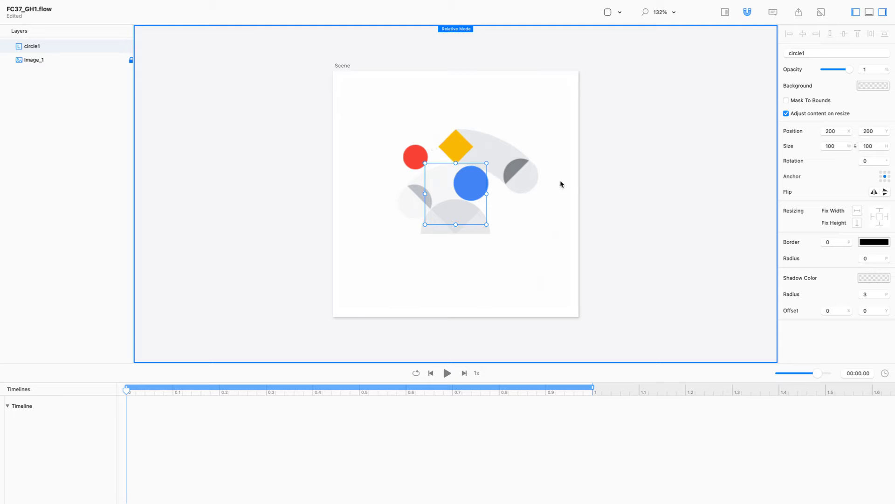
- Give circle1 a purple 7F01BB background and size it to 56 × 56 at position 200, 181
{"action": "left_click", "coordinate": [868, 88]}
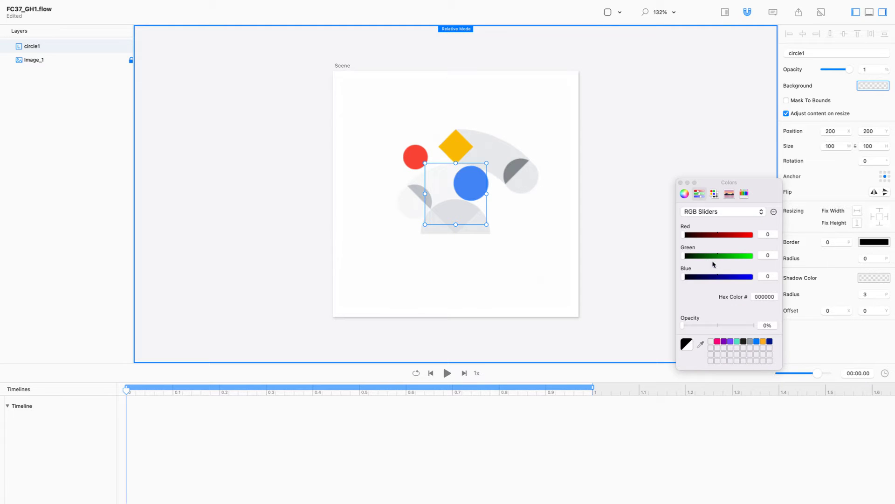
{"action": "left_click", "coordinate": [724, 342]}
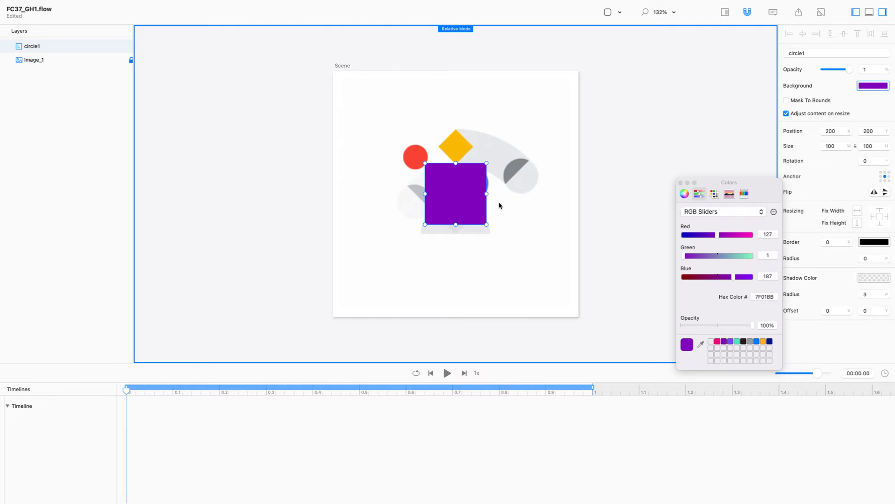
{"action": "left_click_drag", "start_coordinate": [487, 194], "coordinate": [458, 181]}
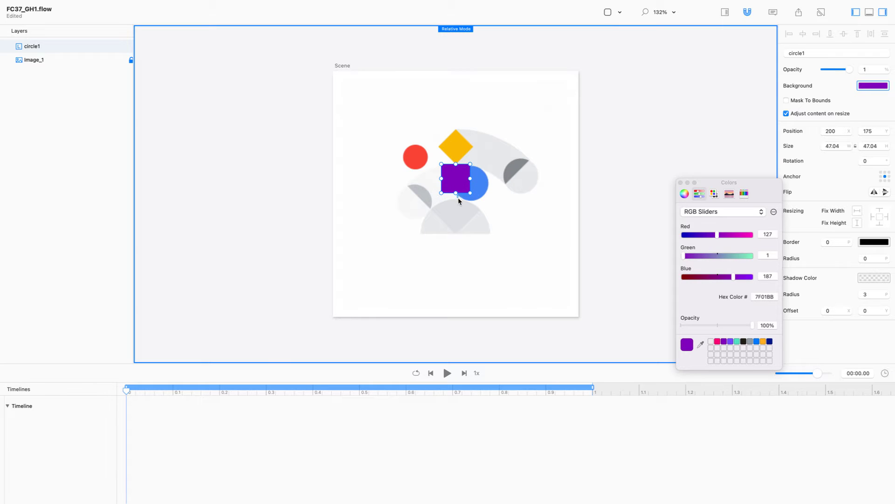
{"action": "left_click_drag", "start_coordinate": [456, 193], "coordinate": [457, 184]}
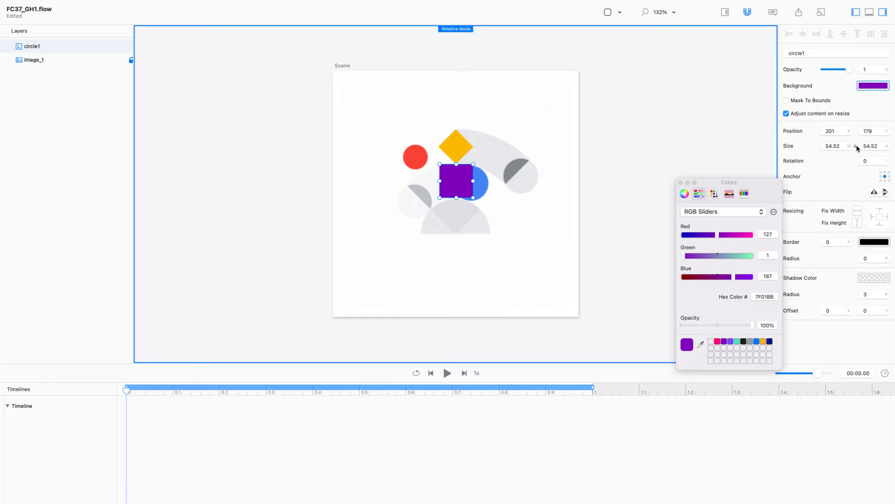
{"action": "left_click_drag", "start_coordinate": [842, 146], "coordinate": [738, 147]}
{"action": "type", "text": "56"}
{"action": "key", "text": "Return"}
{"action": "left_click_drag", "start_coordinate": [452, 185], "coordinate": [450, 187]}
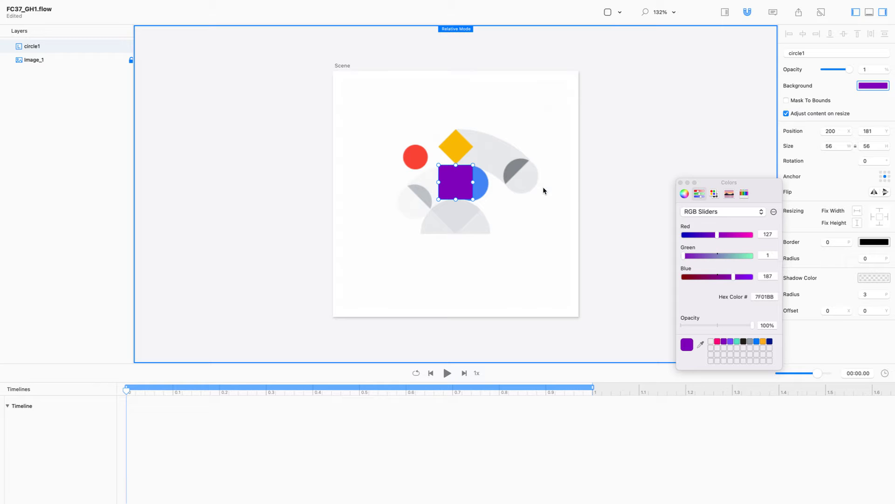
{"action": "left_click", "coordinate": [680, 183]}
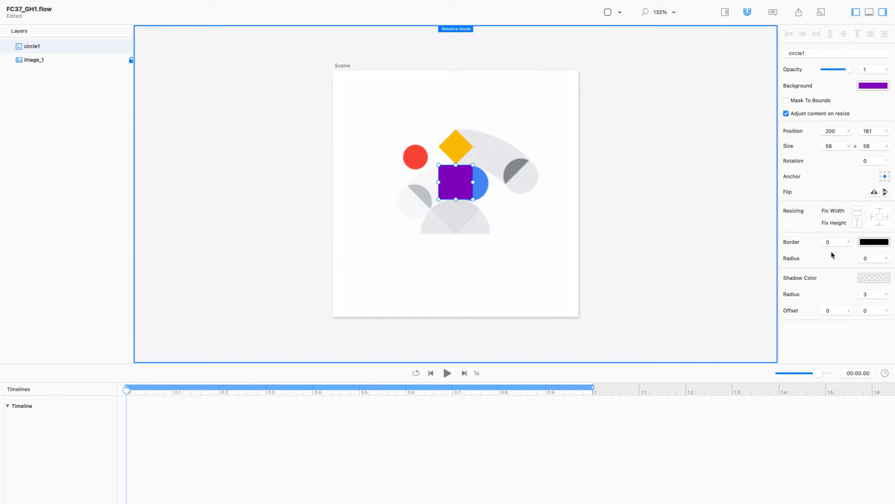
- Set circle1's corner radius to 28 and move it over the blue circle at position 225, 183
{"action": "left_click", "coordinate": [873, 257]}
{"action": "left_click", "coordinate": [832, 146]}
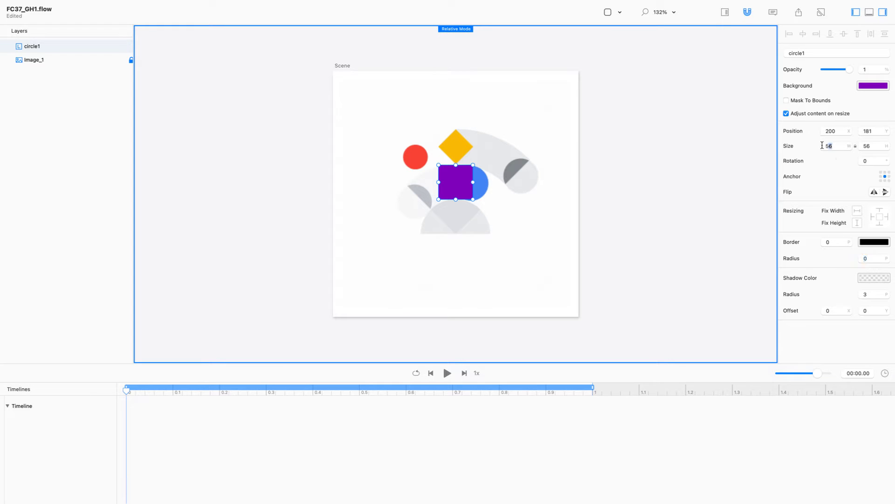
{"action": "left_click", "coordinate": [873, 258]}
{"action": "type", "text": "56"}
{"action": "key", "text": "Return"}
{"action": "left_click", "coordinate": [525, 215]}
{"action": "left_click", "coordinate": [448, 185]}
{"action": "left_click_drag", "start_coordinate": [455, 182], "coordinate": [471, 182]}
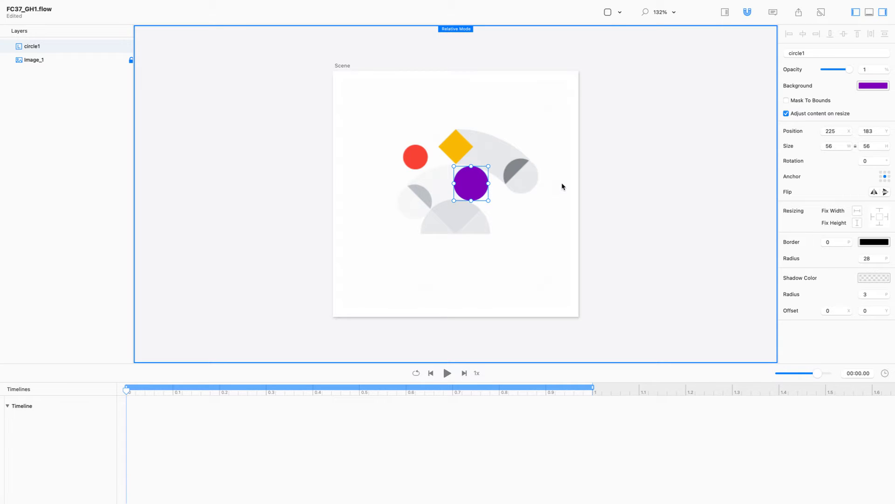
- Duplicate circle1 to cover the two half-shaded circles and the red circle, shrinking the copy over the red circle to about 44
{"action": "key", "text": "super+d"}
{"action": "left_click_drag", "start_coordinate": [466, 189], "coordinate": [420, 164]}
{"action": "key", "text": "super+d"}
{"action": "key", "text": "super+d"}
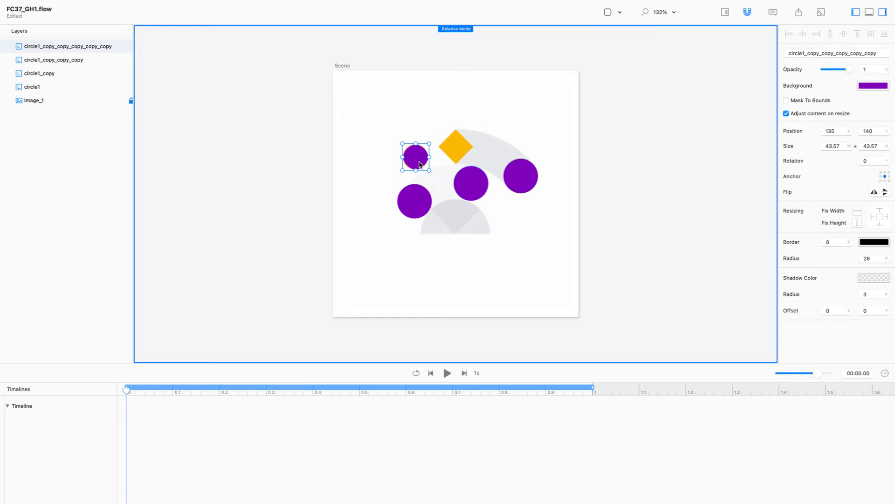
- Set the size of the copy over the red circle to 40 × 40 and its corner radius to 20
{"action": "double_click", "coordinate": [829, 148]}
{"action": "type", "text": "40"}
{"action": "key", "text": "Return"}
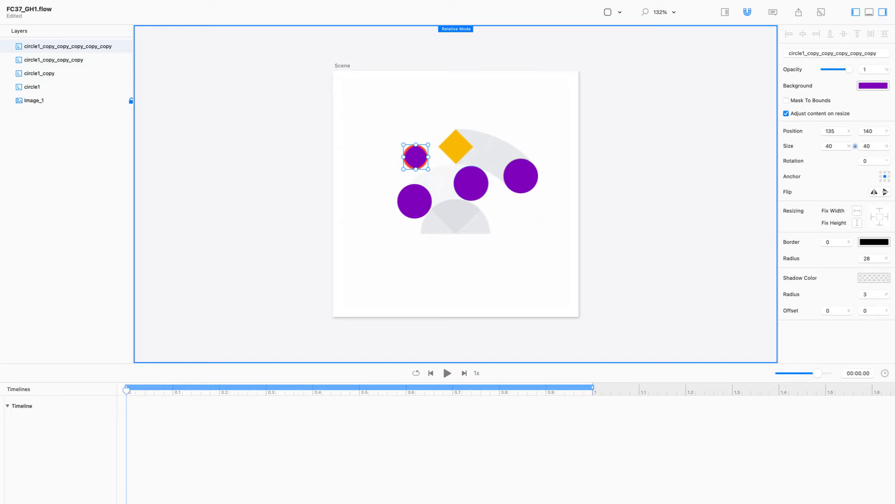
{"action": "double_click", "coordinate": [866, 259]}
{"action": "type", "text": "20"}
{"action": "key", "text": "Return"}
{"action": "left_click", "coordinate": [302, 152]}
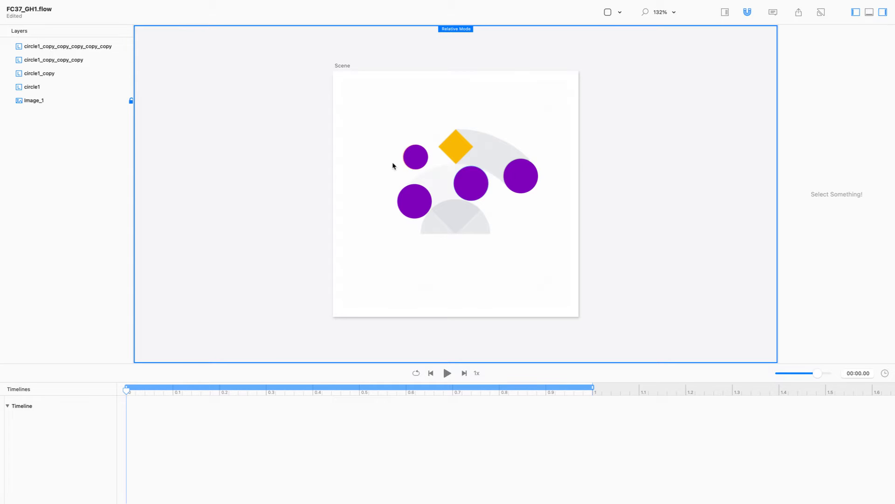
- Duplicate the rightmost purple circle over the grey semicircle and enlarge the copy to 112 × 112
{"action": "left_click", "coordinate": [532, 181]}
{"action": "left_click_drag", "start_coordinate": [531, 181], "coordinate": [453, 235]}
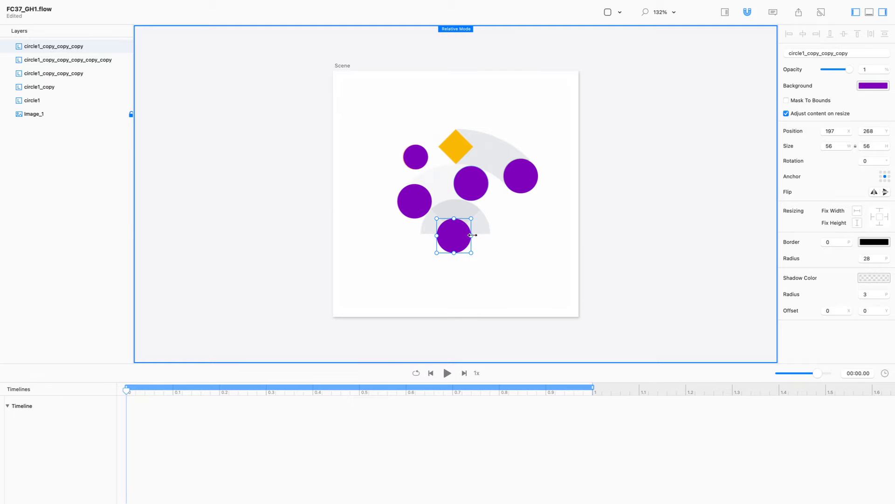
{"action": "left_click", "coordinate": [472, 235]}
{"action": "left_click", "coordinate": [468, 235]}
{"action": "left_click_drag", "start_coordinate": [471, 235], "coordinate": [489, 237]}
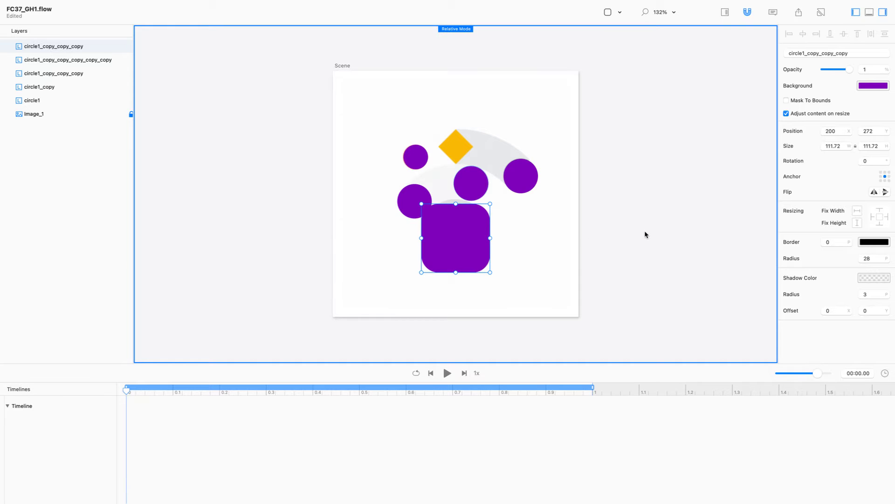
{"action": "double_click", "coordinate": [835, 146]}
{"action": "type", "text": "112"}
{"action": "key", "text": "Return"}
- Set the enlarged copy's corner radius to 56 and align it with the semicircle at position 200, 265
{"action": "left_click", "coordinate": [874, 263]}
{"action": "type", "text": "1"}
{"action": "key", "text": "Return"}
{"action": "left_click_drag", "start_coordinate": [454, 250], "coordinate": [452, 246]}
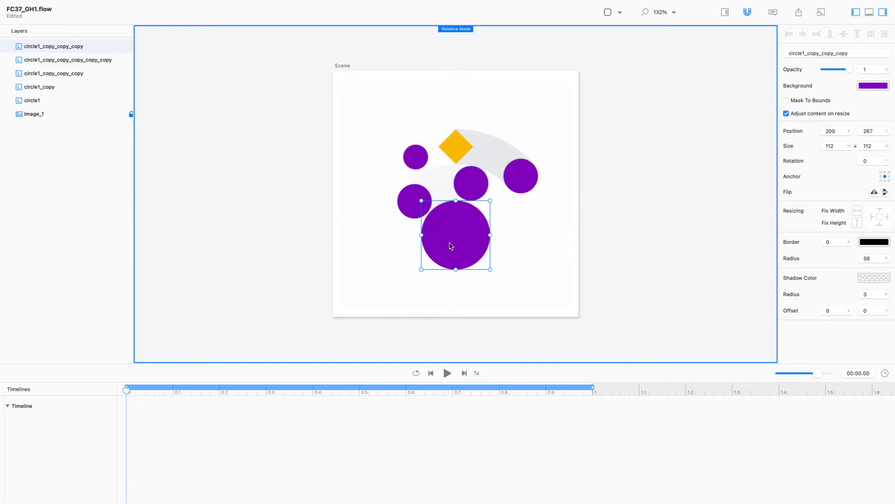
{"action": "key", "text": "Up"}
{"action": "key", "text": "Up"}
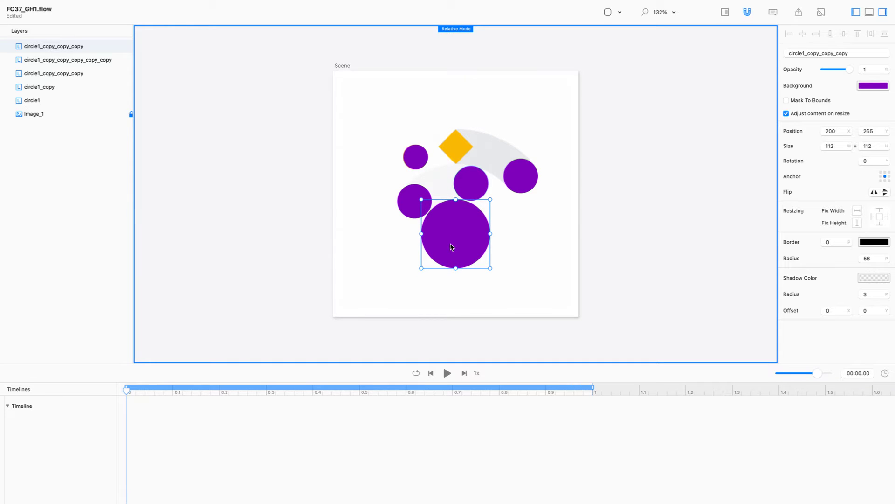
{"action": "left_click", "coordinate": [506, 247]}
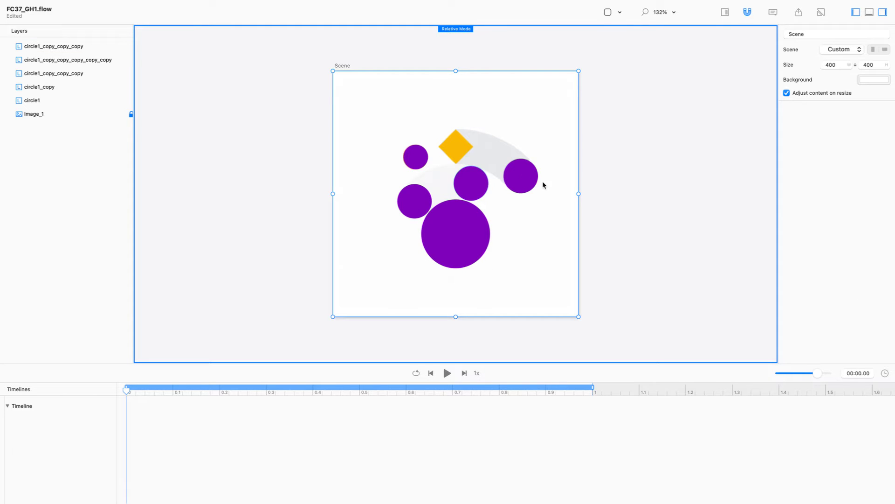
- Duplicate the rightmost purple circle above the yellow diamond and turn the copy into a square with corner radius 0
{"action": "left_click", "coordinate": [524, 177]}
{"action": "key", "text": "super+d"}
{"action": "left_click_drag", "start_coordinate": [524, 178], "coordinate": [472, 110]}
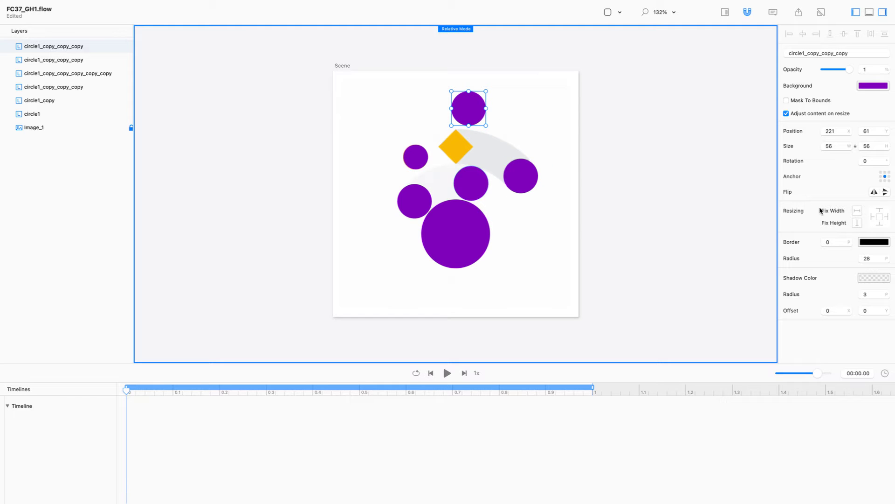
{"action": "left_click", "coordinate": [875, 256]}
{"action": "key", "text": "BackSpace"}
{"action": "key", "text": "Return"}
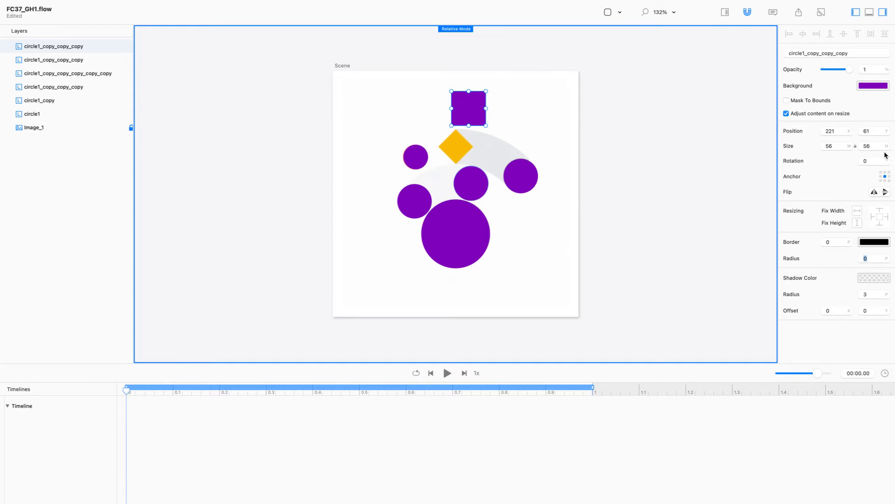
- Set the purple square's rotation to 45 degrees
{"action": "left_click", "coordinate": [868, 146]}
{"action": "key", "text": "Tab"}
{"action": "type", "text": "45"}
{"action": "key", "text": "Return"}
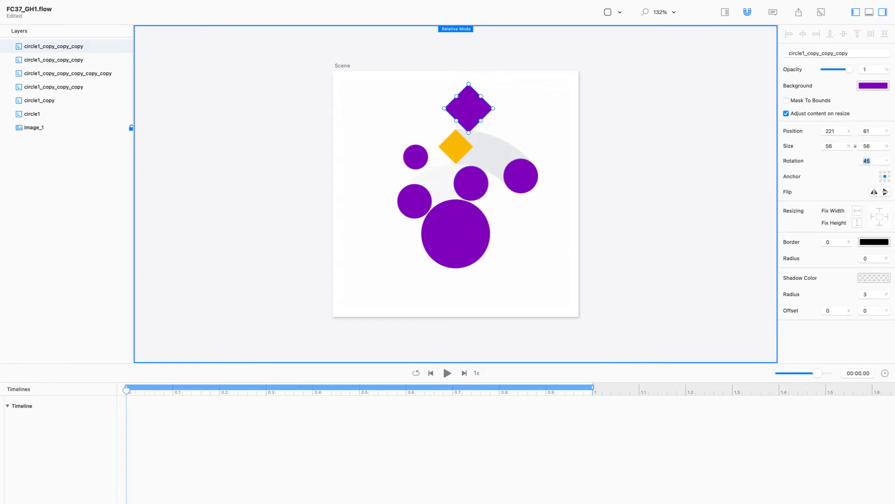
{"action": "left_click", "coordinate": [868, 158]}
- Shrink the rotated square to about 40 × 40 and align it exactly over the yellow diamond
{"action": "left_click_drag", "start_coordinate": [479, 116], "coordinate": [457, 163]}
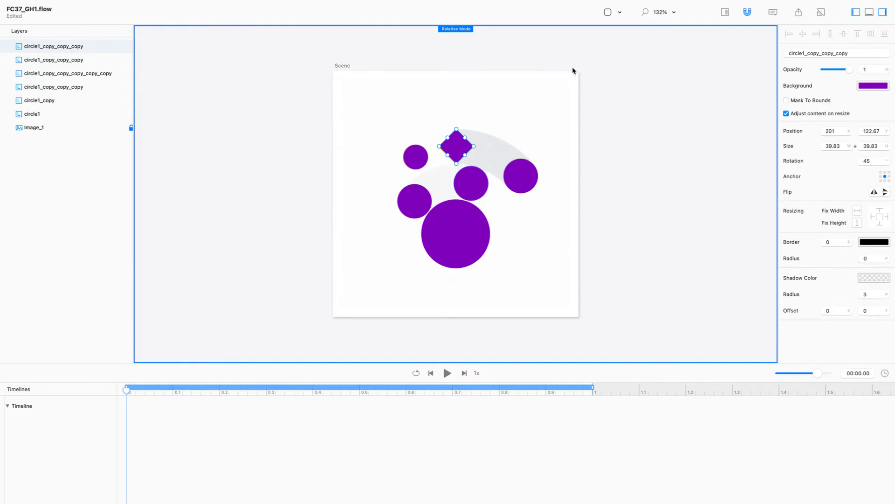
{"action": "left_click", "coordinate": [572, 69]}
{"action": "left_click", "coordinate": [457, 157]}
{"action": "key", "text": "Left"}
{"action": "key", "text": "Down"}
{"action": "left_click", "coordinate": [523, 102]}
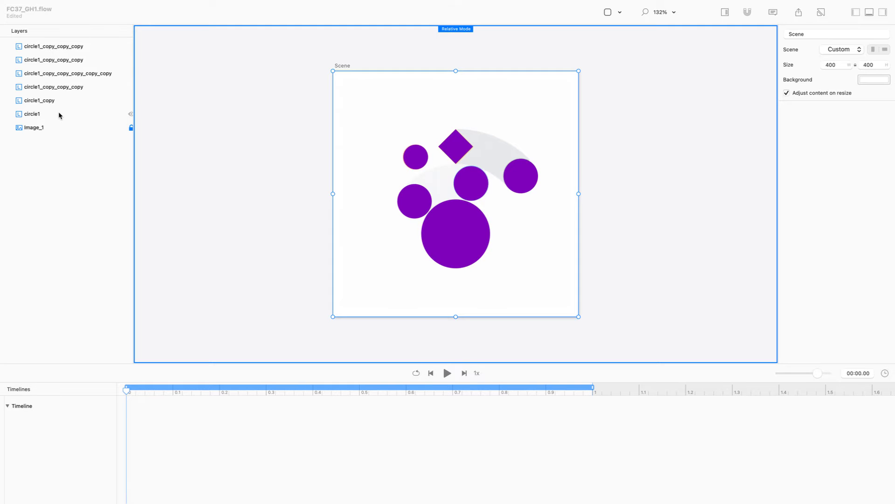
- Insert a circle shape into the scene and set its stroke width to 56
{"action": "mouse_move", "coordinate": [633, 6]}
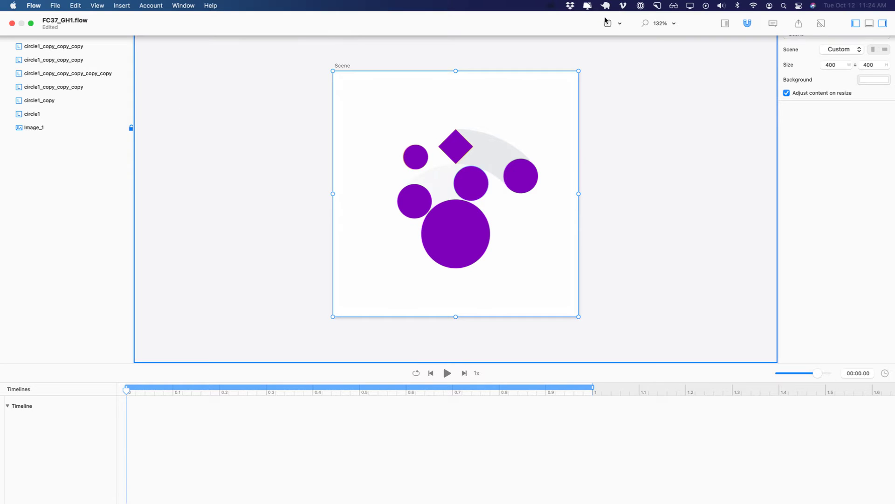
{"action": "left_click", "coordinate": [608, 14]}
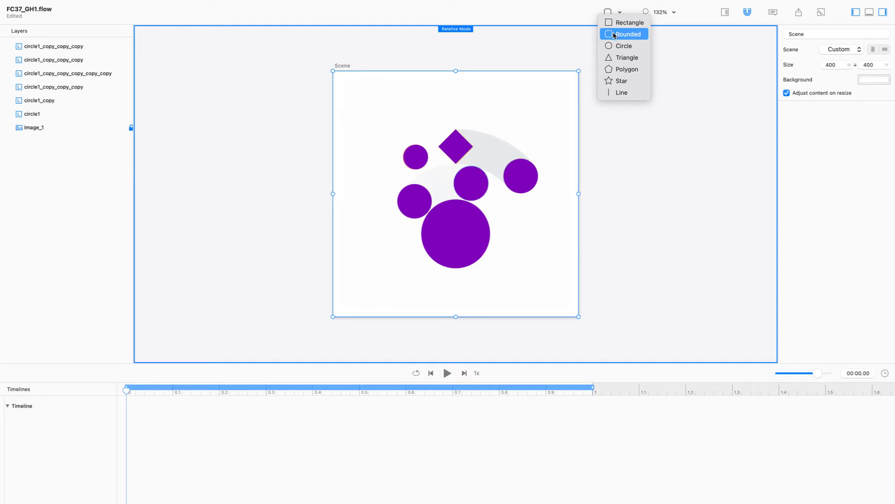
{"action": "left_click", "coordinate": [618, 46]}
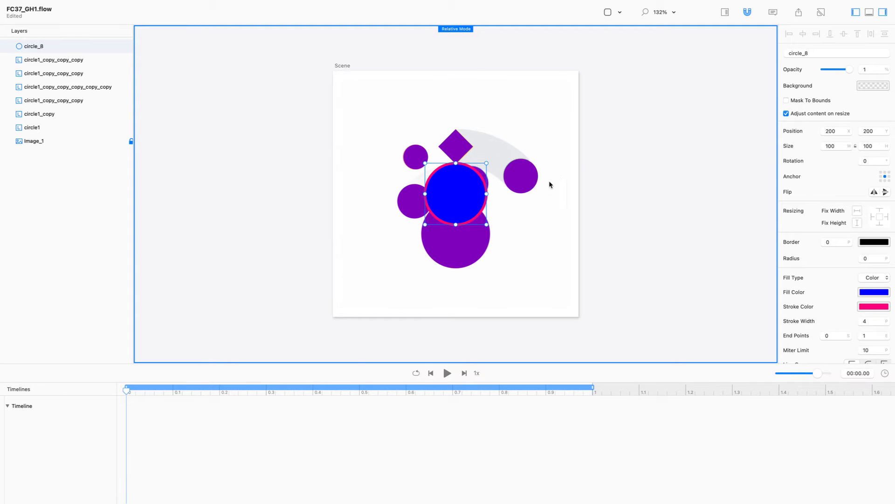
{"action": "left_click", "coordinate": [517, 179]}
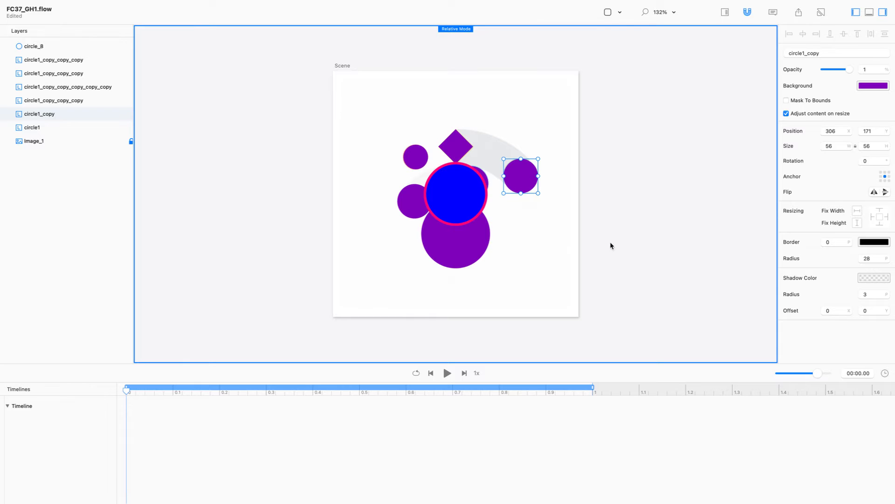
{"action": "left_click", "coordinate": [461, 201]}
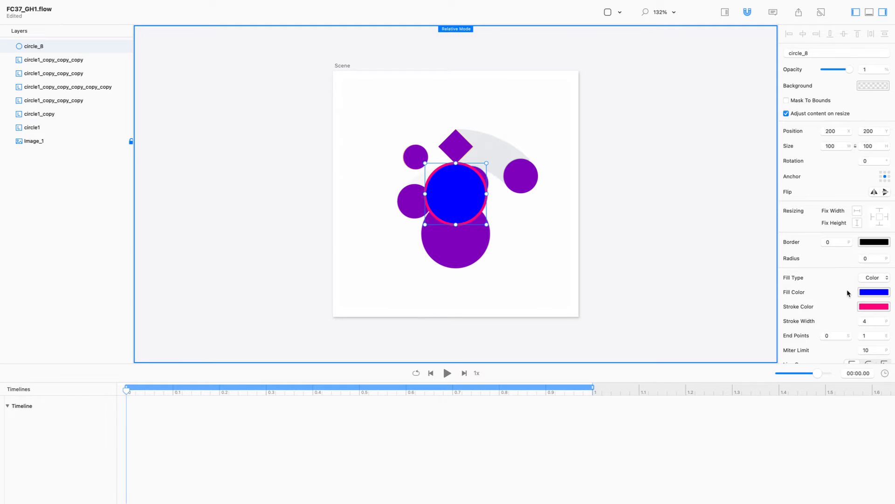
{"action": "left_click", "coordinate": [870, 320]}
{"action": "type", "text": "56"}
{"action": "key", "text": "Return"}
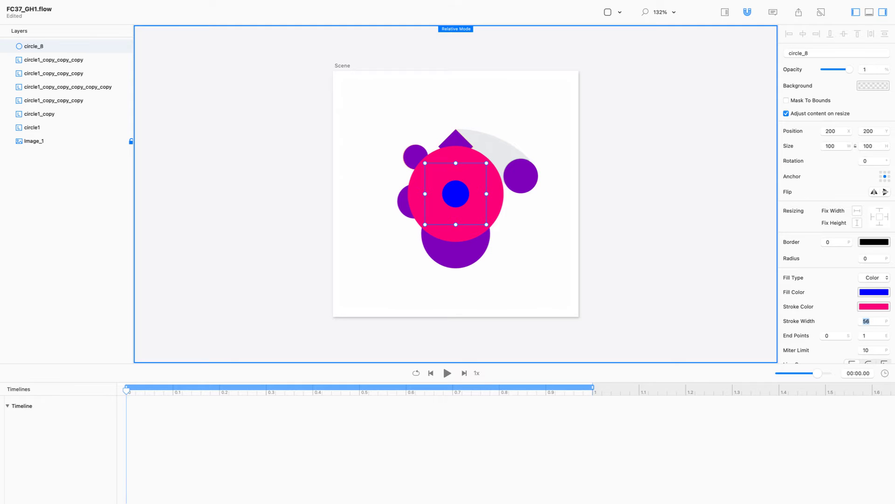
- Make the new circle's blue fill fully transparent by setting its opacity to 0%
{"action": "left_click", "coordinate": [872, 292]}
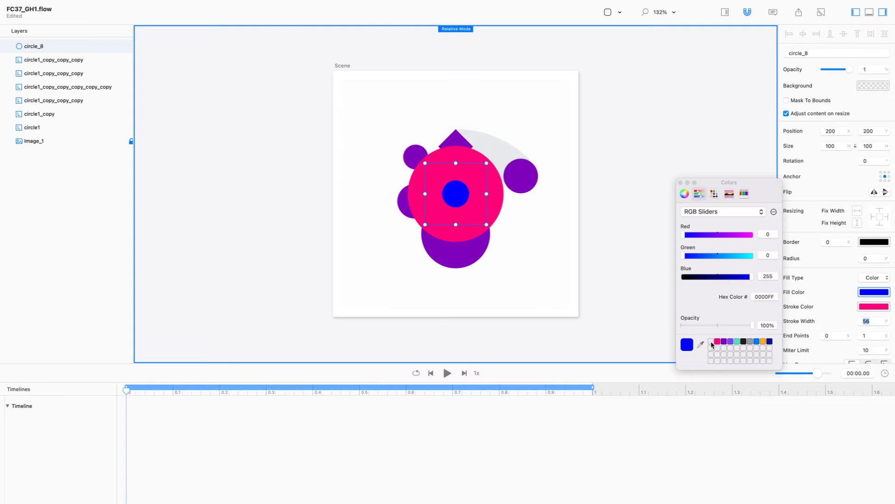
{"action": "left_click", "coordinate": [766, 325]}
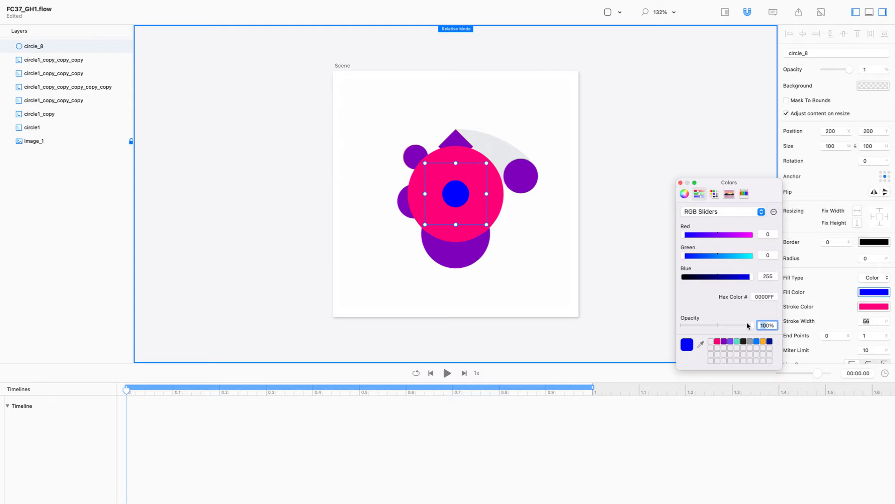
{"action": "type", "text": "0"}
{"action": "key", "text": "Return"}
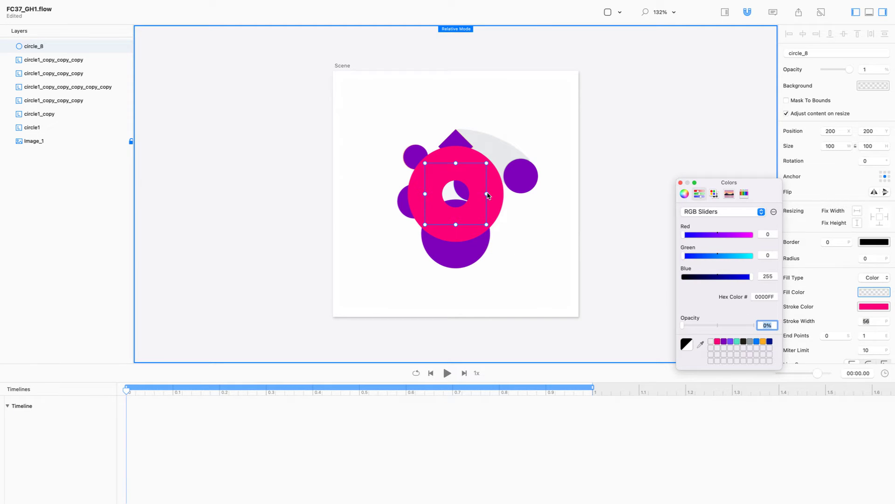
- Move the pink ring concentric with the large purple circle and enlarge it from its center to about 169 × 169
{"action": "left_click_drag", "start_coordinate": [473, 205], "coordinate": [474, 243]}
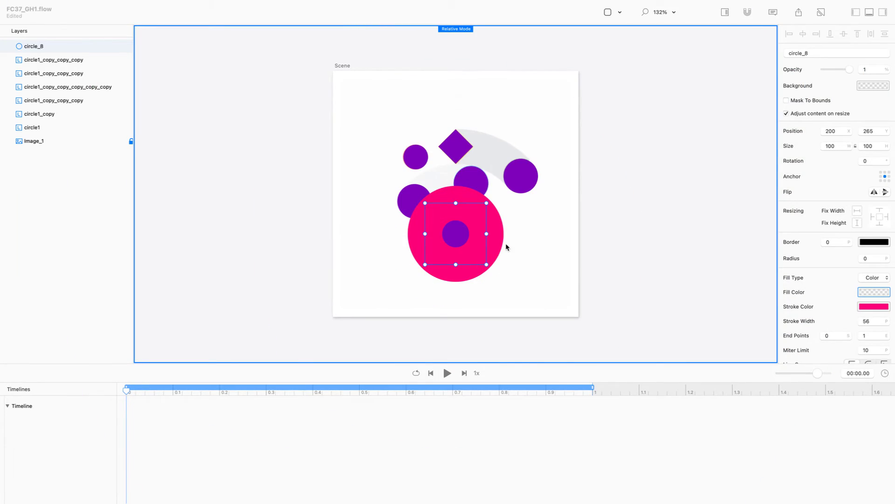
{"action": "left_click", "coordinate": [486, 234]}
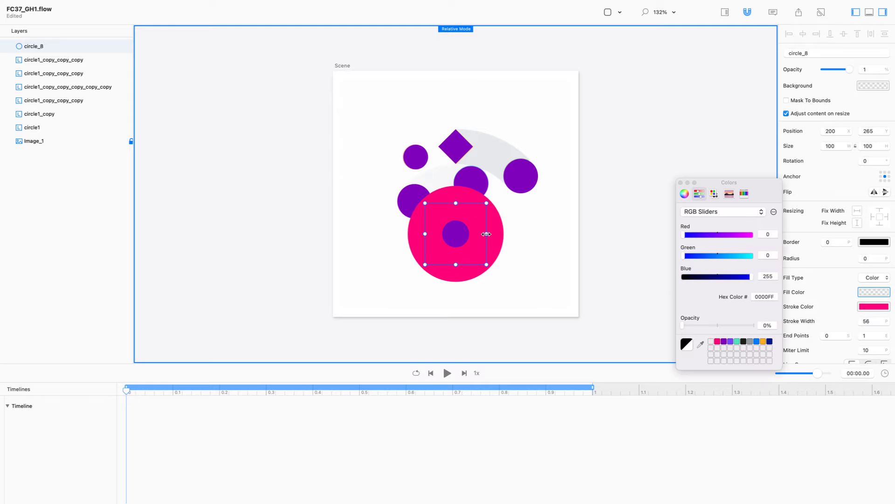
{"action": "left_click_drag", "start_coordinate": [486, 233], "coordinate": [509, 233]}
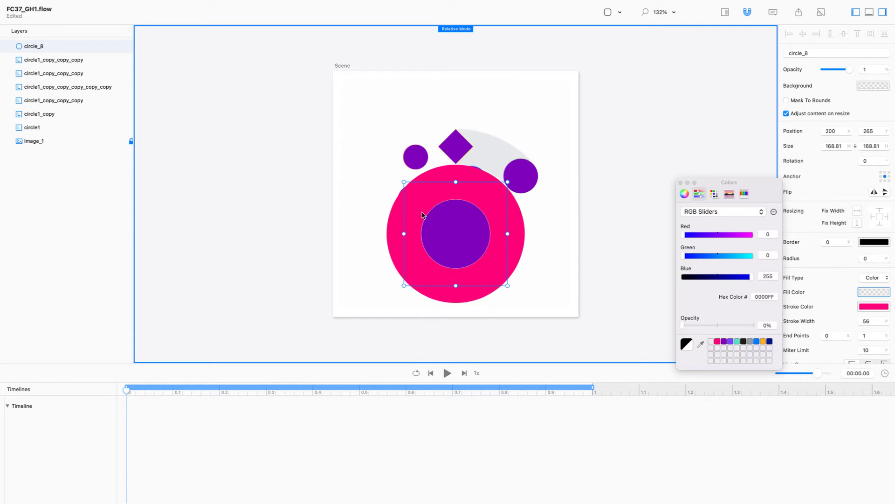
{"action": "key", "text": "super+plus"}
{"action": "key", "text": "super+minus"}
{"action": "key", "text": "super+minus"}
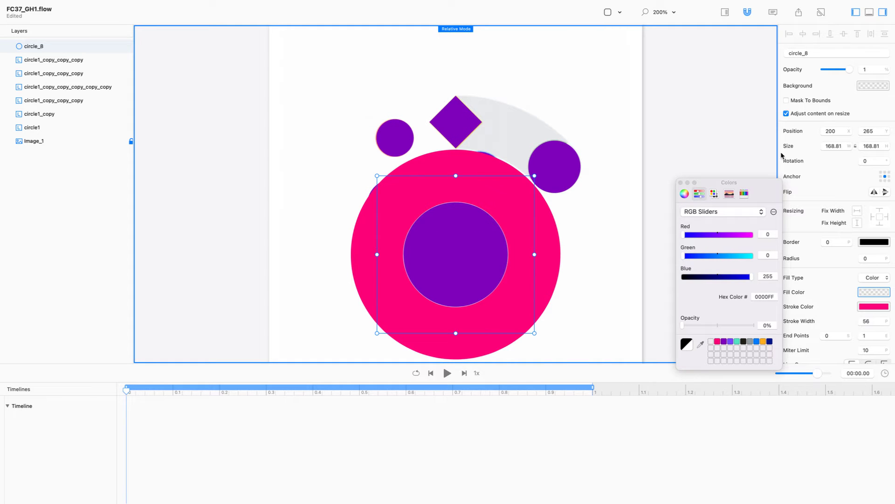
- Set the pink ring's size to exactly 168 × 168
{"action": "left_click", "coordinate": [842, 146]}
{"action": "left_click", "coordinate": [844, 146]}
{"action": "key", "text": "BackSpace"}
{"action": "key", "text": "BackSpace"}
{"action": "key", "text": "Return"}
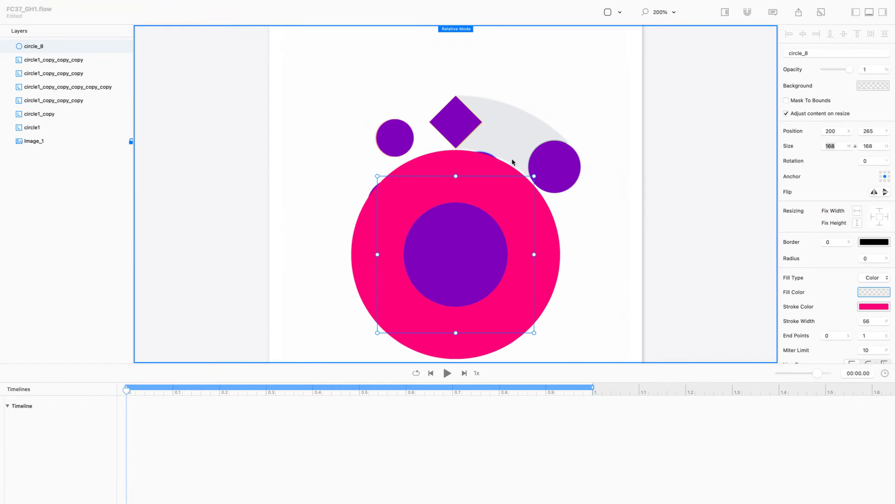
{"action": "left_click", "coordinate": [483, 191]}
{"action": "key", "text": "Right"}
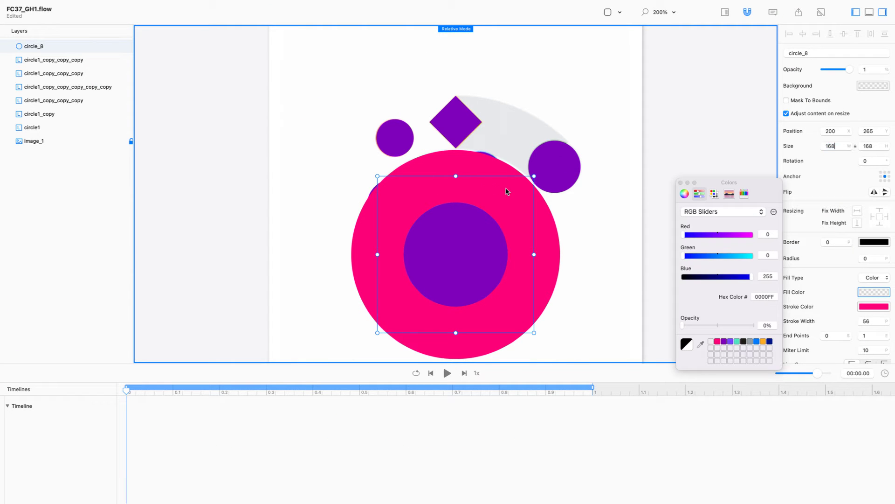
- Duplicate the pink ring in place and enlarge the copy by 56 to 224 × 224
{"action": "right_click", "coordinate": [77, 43]}
{"action": "mouse_move", "coordinate": [90, 57]}
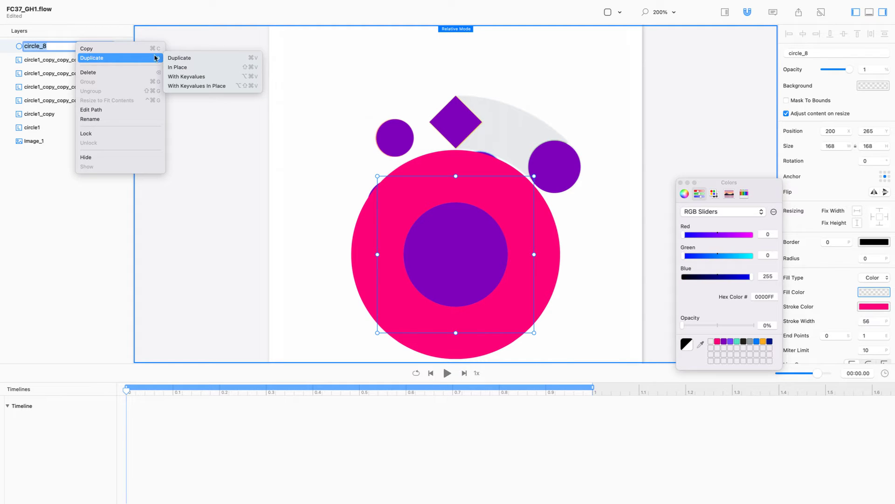
{"action": "left_click", "coordinate": [186, 69]}
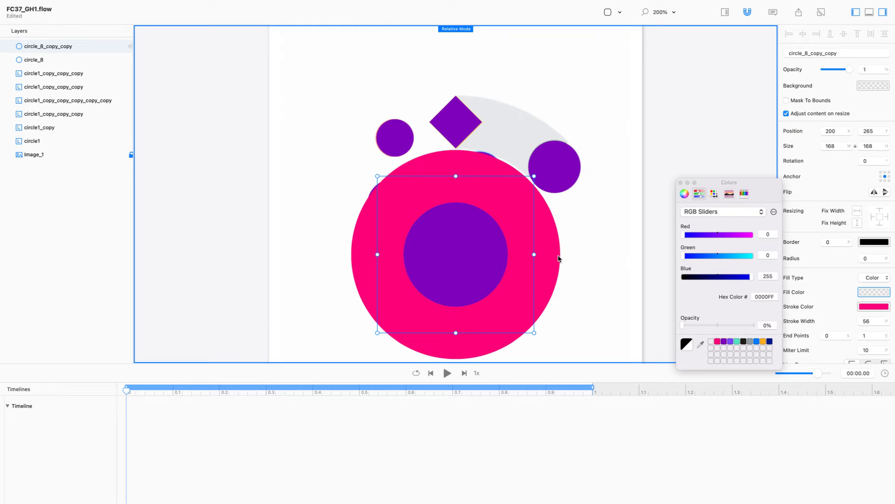
{"action": "left_click", "coordinate": [681, 183]}
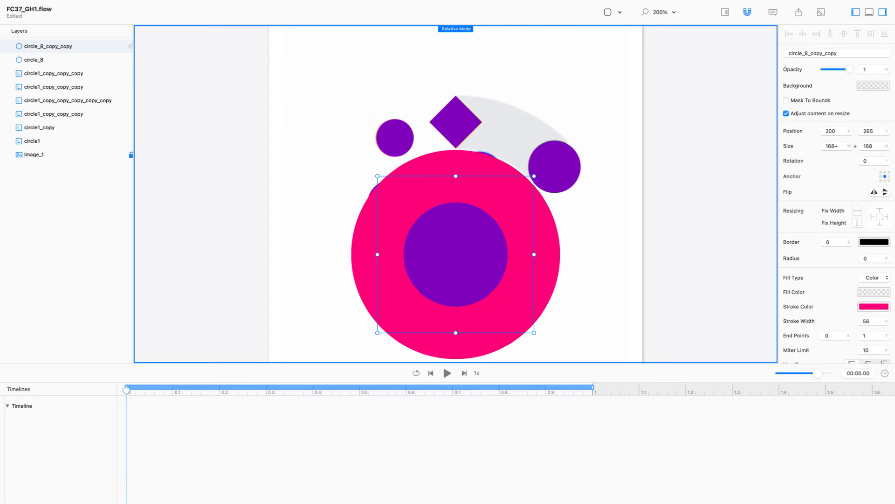
{"action": "key", "text": "Return"}
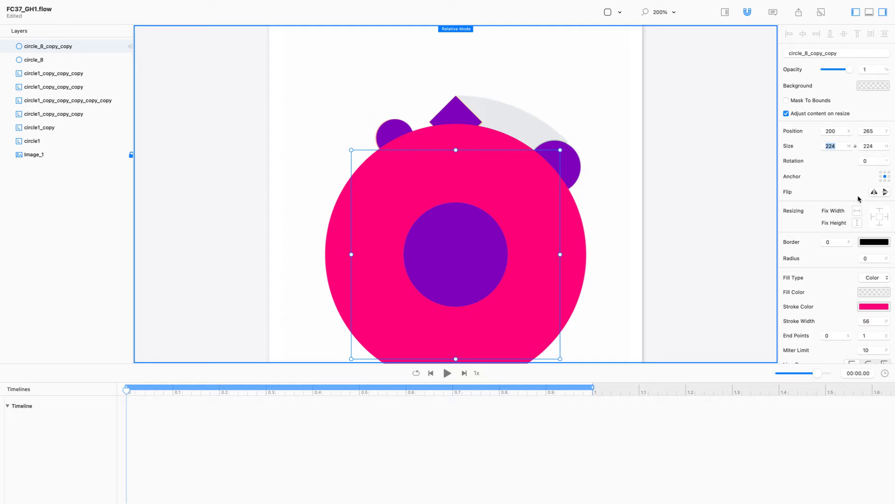
- Enlarge the copied ring by another 56 to 280 × 280
{"action": "left_click", "coordinate": [561, 255]}
{"action": "key", "text": "super+z"}
{"action": "type", "text": "6"}
{"action": "key", "text": "Return"}
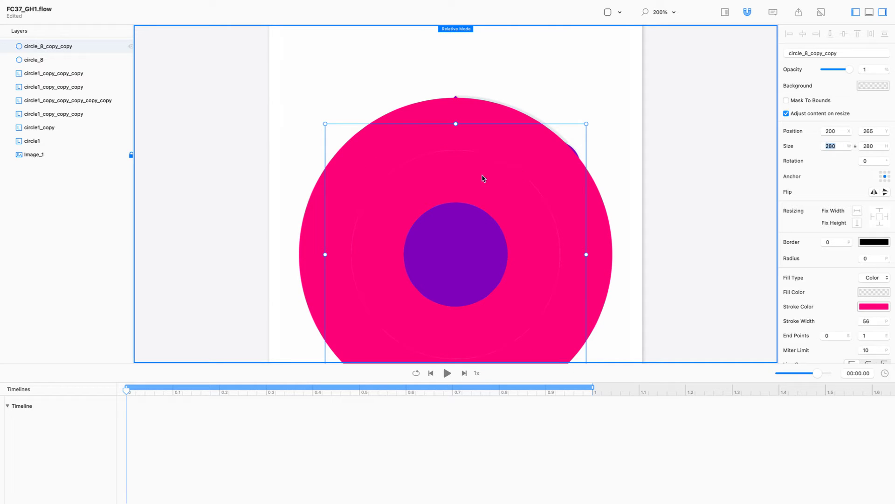
{"action": "left_click_drag", "start_coordinate": [587, 255], "coordinate": [585, 252]}
- Select the layers one after another to identify which shape each one represents
{"action": "left_click", "coordinate": [80, 141]}
{"action": "left_click", "coordinate": [82, 128]}
{"action": "left_click", "coordinate": [83, 114]}
{"action": "left_click", "coordinate": [87, 100]}
{"action": "left_click", "coordinate": [86, 87]}
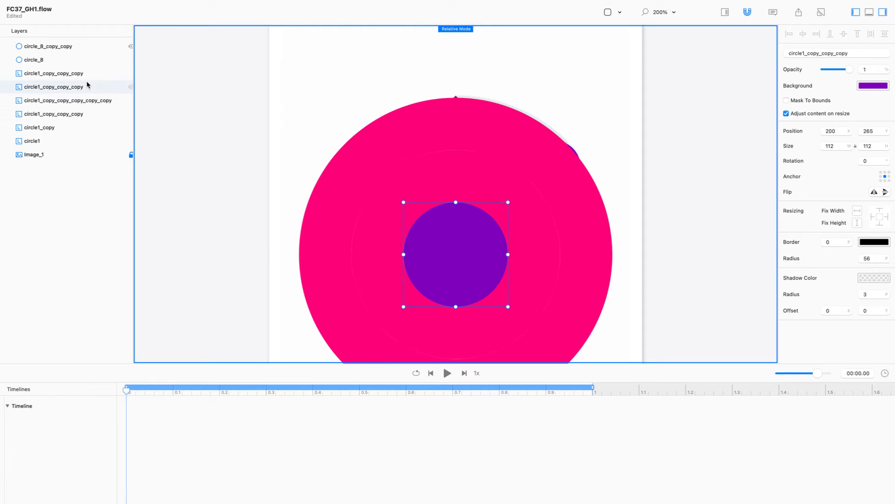
{"action": "left_click", "coordinate": [86, 73]}
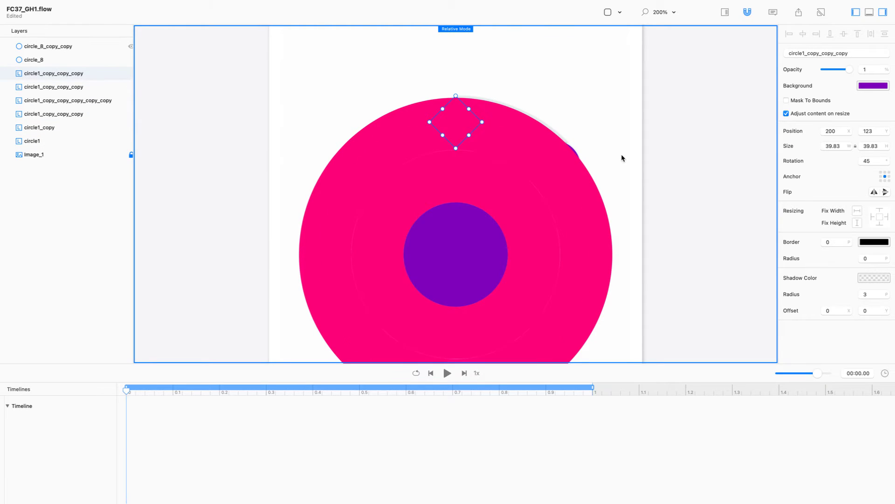
{"action": "left_click", "coordinate": [45, 60]}
{"action": "left_click", "coordinate": [45, 47]}
{"action": "left_click", "coordinate": [46, 60], "text": "shift"}
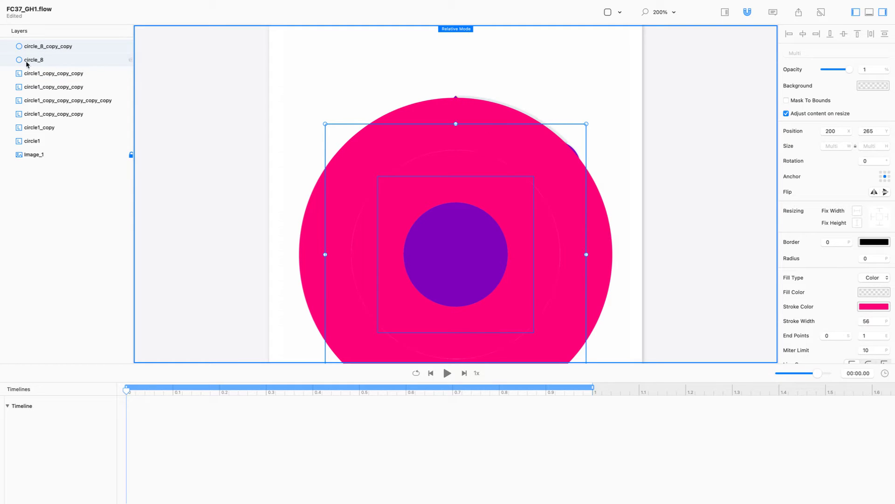
- Rename the larger ring's layer outerArc and the smaller ring's layer innerArc
{"action": "left_click", "coordinate": [39, 52]}
{"action": "double_click", "coordinate": [38, 50]}
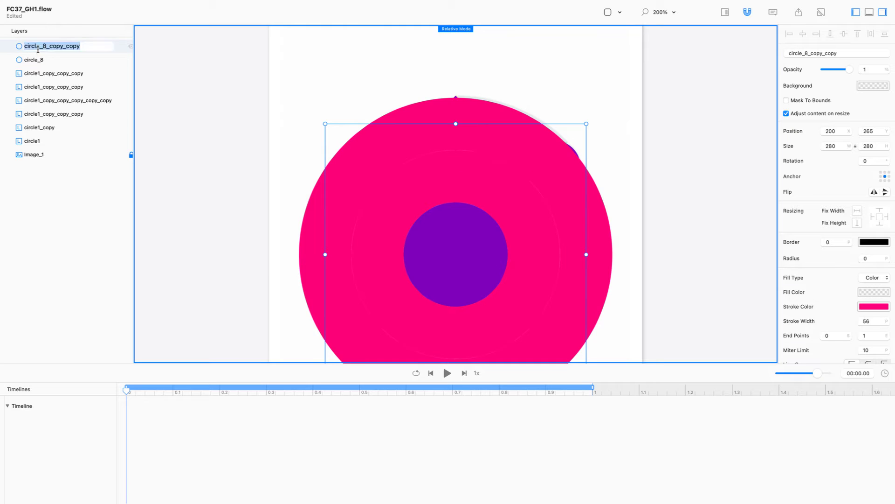
{"action": "type", "text": "outer"}
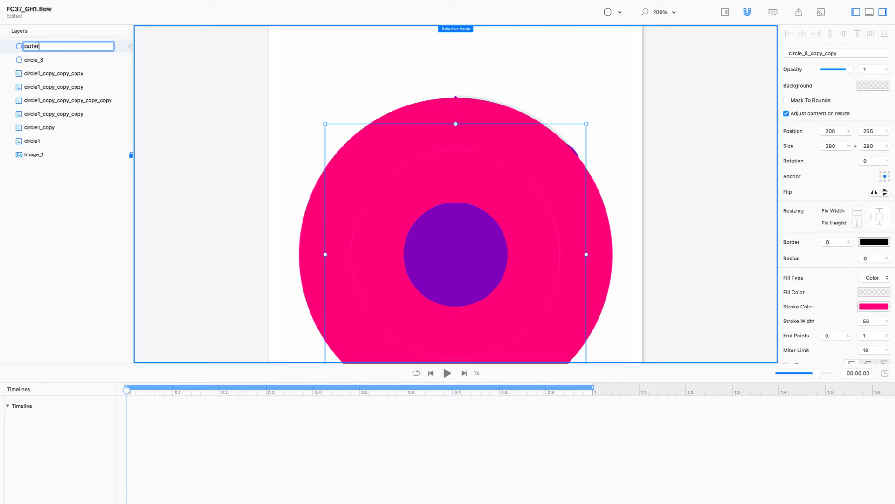
{"action": "type", "text": "Arc"}
{"action": "key", "text": "Return"}
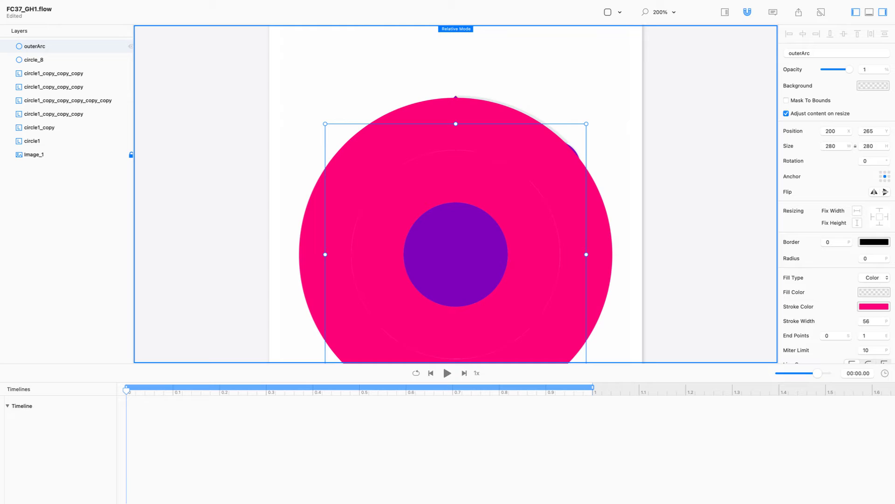
{"action": "left_click", "coordinate": [38, 60]}
{"action": "double_click", "coordinate": [37, 60]}
{"action": "type", "text": "innerArc"}
{"action": "key", "text": "Return"}
- Rename the large central purple circle's layer centerArc
{"action": "left_click", "coordinate": [45, 76]}
{"action": "key", "text": "Down"}
{"action": "key", "text": "Down"}
{"action": "key", "text": "Up"}
{"action": "key", "text": "Return"}
{"action": "type", "text": "centerArce"}
{"action": "key", "text": "Return"}
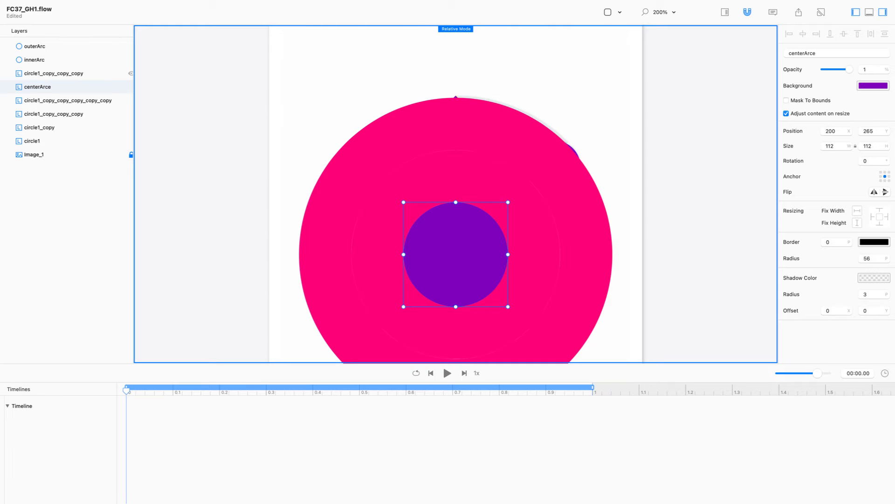
{"action": "double_click", "coordinate": [45, 86]}
{"action": "key", "text": "BackSpace"}
{"action": "key", "text": "Return"}
- Move the outerArc, innerArc and centerArc layers together to just above the locked Image_1 layer
{"action": "left_click", "coordinate": [41, 59]}
{"action": "left_click", "coordinate": [41, 46], "text": "shift"}
{"action": "left_click_drag", "start_coordinate": [33, 87], "coordinate": [34, 151]}
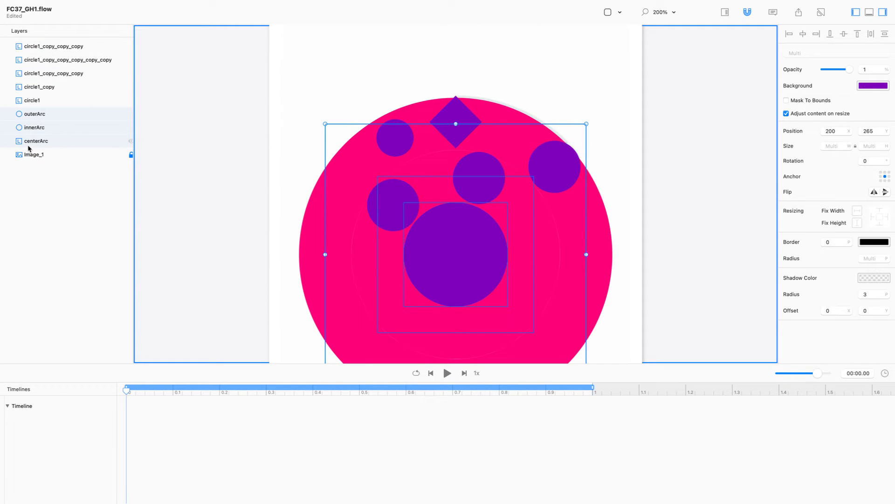
- Rename the circle1 layer, just above the large central circle, arc1Circle1
{"action": "left_click", "coordinate": [48, 102]}
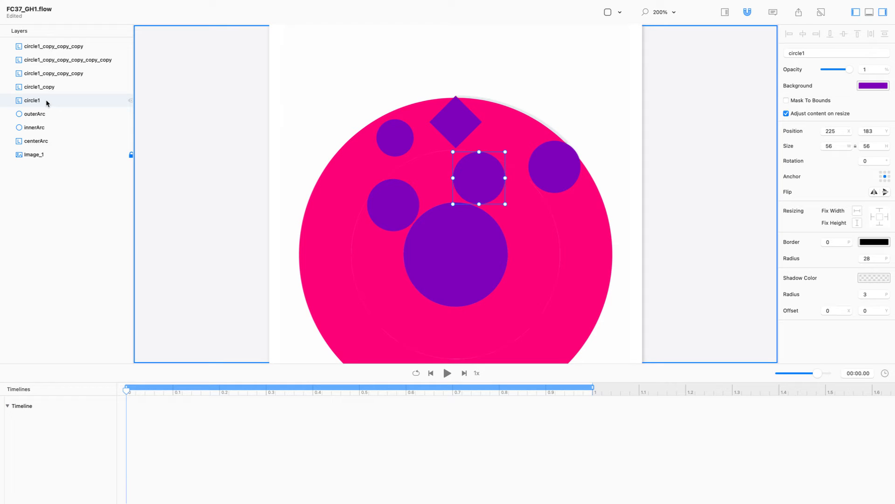
{"action": "double_click", "coordinate": [47, 102]}
{"action": "type", "text": "arc"}
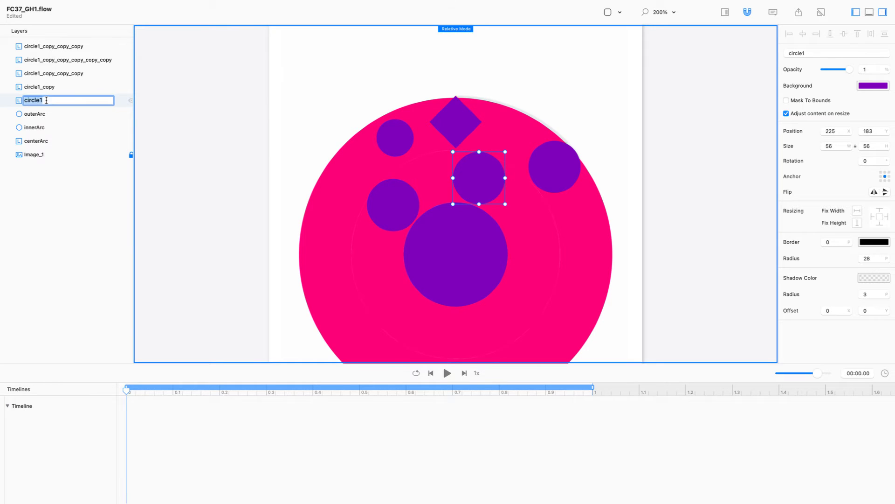
{"action": "type", "text": "1Circle1"}
{"action": "key", "text": "Return"}
- Rename the layer of the rightmost purple circle arc2Circle1
{"action": "left_click", "coordinate": [54, 89]}
{"action": "double_click", "coordinate": [54, 90]}
{"action": "type", "text": "a"}
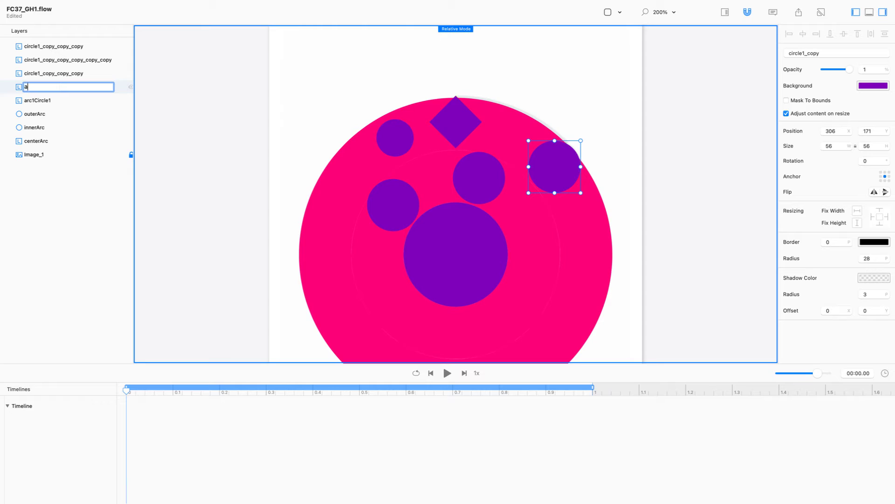
{"action": "type", "text": "rc2Cricle1"}
{"action": "key", "text": "BackSpace"}
{"action": "key", "text": "Right"}
{"action": "type", "text": "r"}
{"action": "key", "text": "Return"}
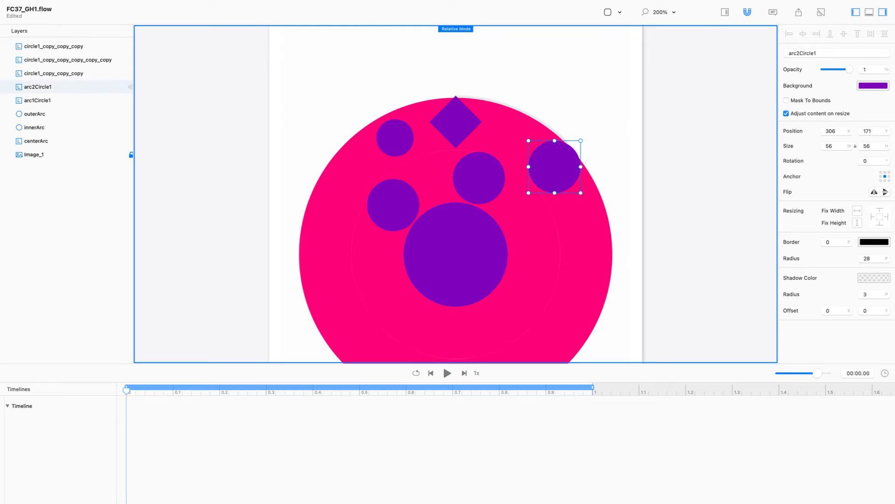
- Rename the layer of the 56 px purple circle on the left side of the inner ring arc1Circle2
{"action": "left_click", "coordinate": [49, 74]}
{"action": "double_click", "coordinate": [49, 75]}
{"action": "type", "text": "arc1Circl"}
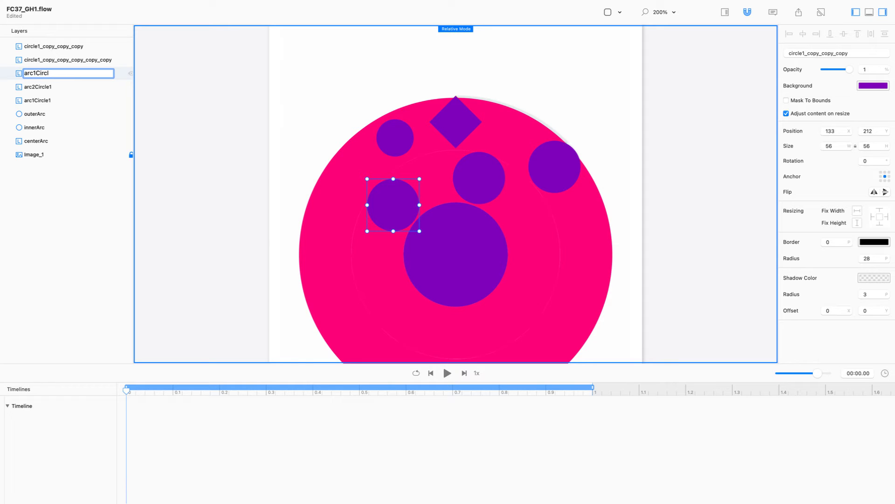
{"action": "type", "text": "e2"}
{"action": "key", "text": "Return"}
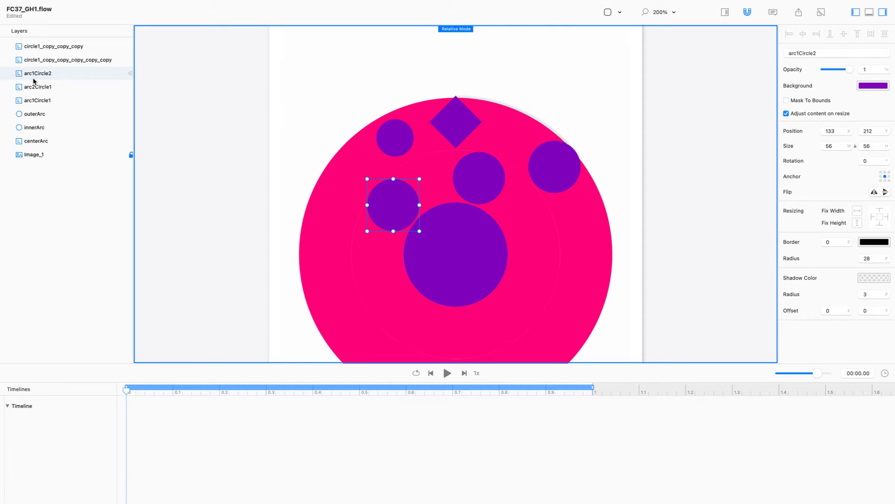
- Rename the layer of the small 40 px purple circle beside the diamond arc2Circle2
{"action": "left_click", "coordinate": [46, 60]}
{"action": "double_click", "coordinate": [46, 59]}
{"action": "type", "text": "arc2Circle2"}
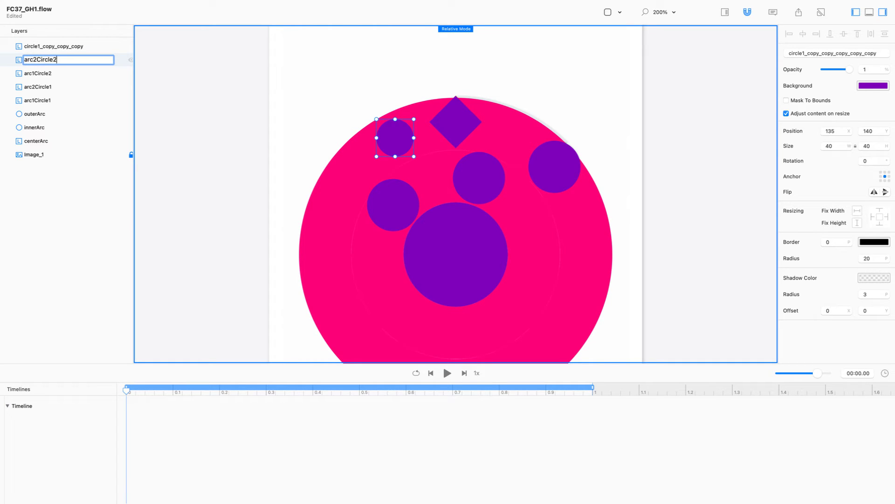
{"action": "key", "text": "Return"}
- Rename the rotated square's layer arc2Diamond
{"action": "left_click", "coordinate": [49, 46]}
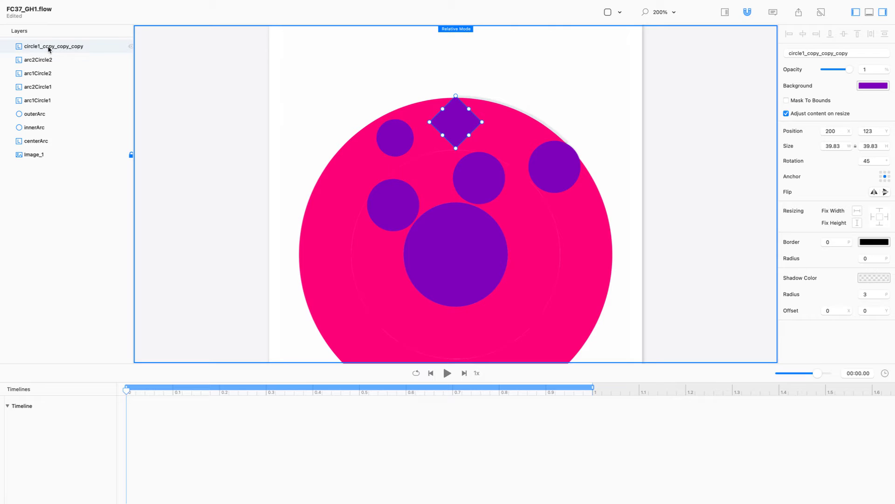
{"action": "double_click", "coordinate": [49, 46]}
{"action": "type", "text": "arc"}
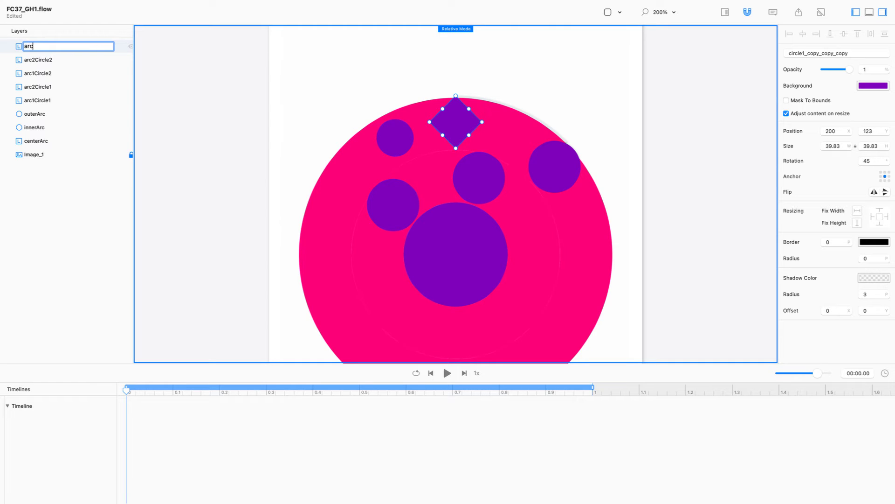
{"action": "type", "text": "2Diamond"}
{"action": "key", "text": "Return"}
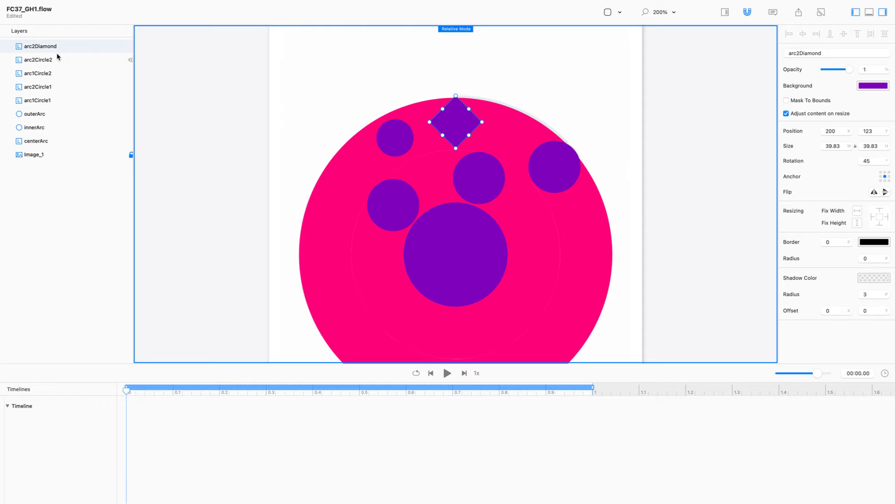
- Move the arc2Circle1 layer above arc1Circle2 so the arc2 layers are grouped together
{"action": "left_click_drag", "start_coordinate": [38, 88], "coordinate": [38, 71]}
{"action": "left_click", "coordinate": [41, 87]}
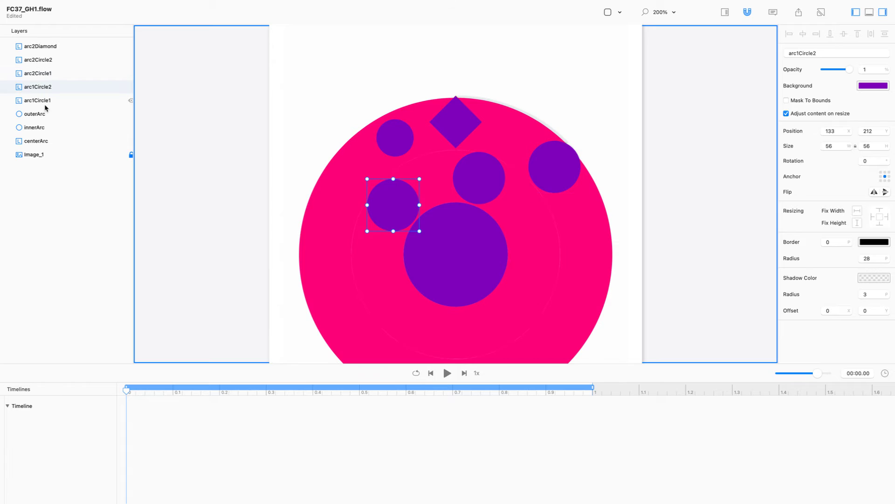
- Hide the arc1Circle1, arc1Circle2, arc2Circle1, arc2Circle2 and arc2Diamond layers
{"action": "left_click", "coordinate": [45, 101]}
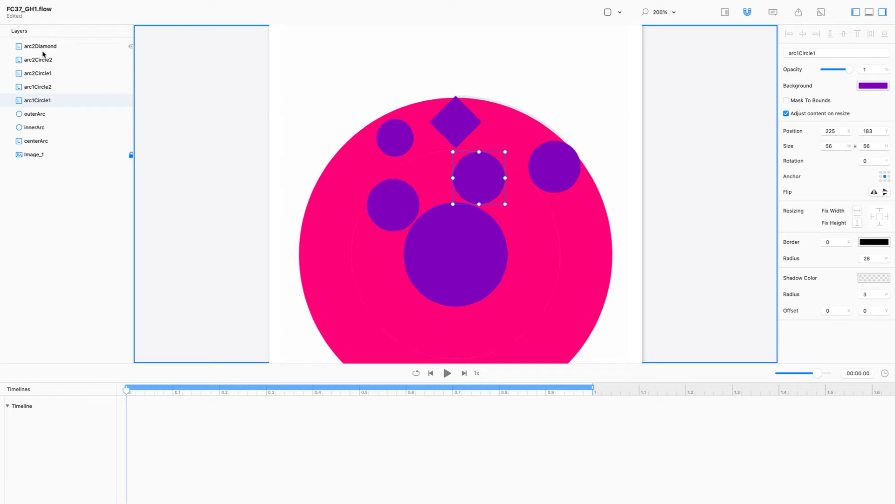
{"action": "left_click", "coordinate": [131, 100]}
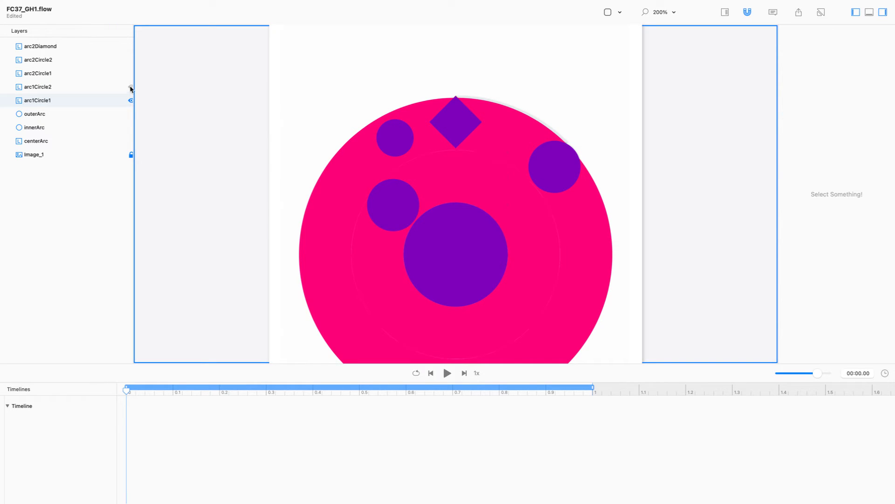
{"action": "left_click", "coordinate": [131, 87]}
{"action": "left_click", "coordinate": [130, 74]}
{"action": "left_click", "coordinate": [131, 60]}
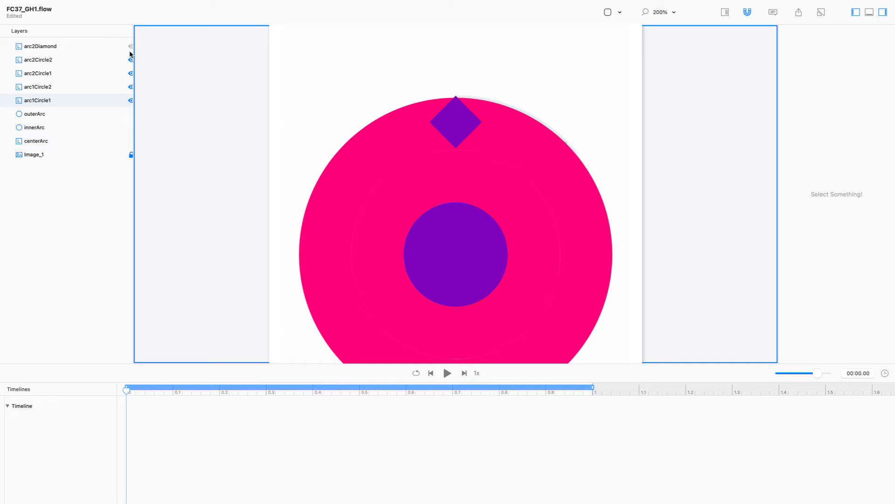
{"action": "left_click", "coordinate": [130, 46]}
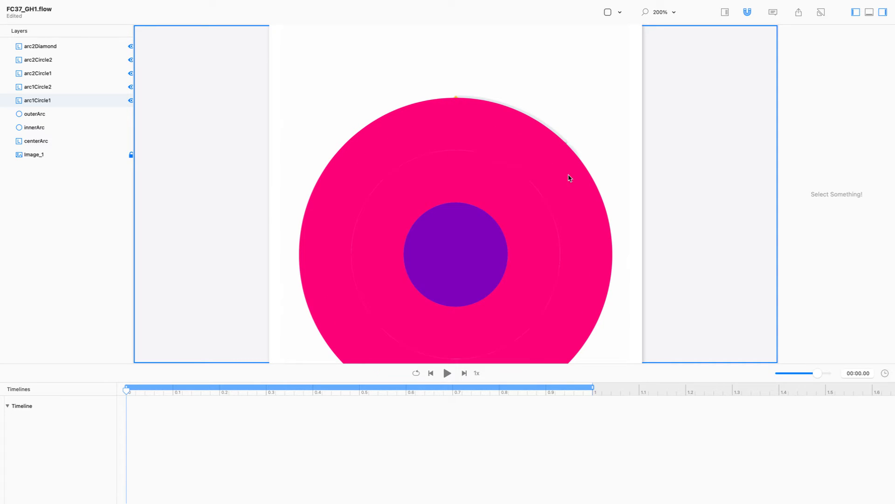
- Select the outerArc, innerArc and centerArc layers together and lower their opacity to 0.47 so the reference shows through
{"action": "left_click", "coordinate": [478, 231]}
{"action": "left_click", "coordinate": [593, 38]}
{"action": "left_click_drag", "start_coordinate": [596, 88], "coordinate": [451, 291]}
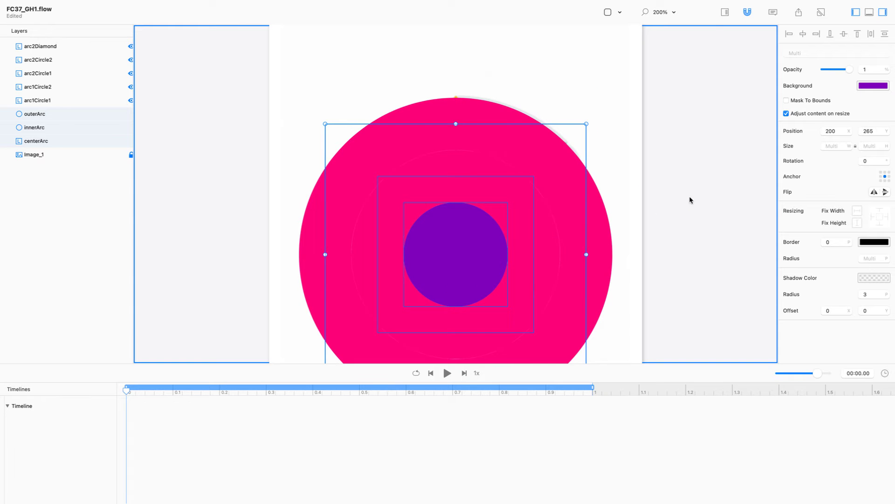
{"action": "left_click_drag", "start_coordinate": [850, 69], "coordinate": [836, 71]}
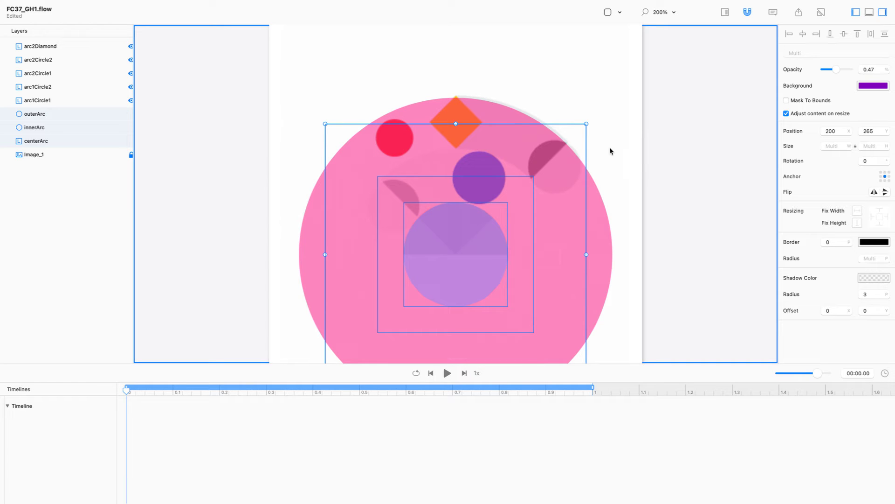
- Move the three arc layers up to position 200, 263 over the reference and test one-pixel sideways nudges
{"action": "key", "text": "super+plus"}
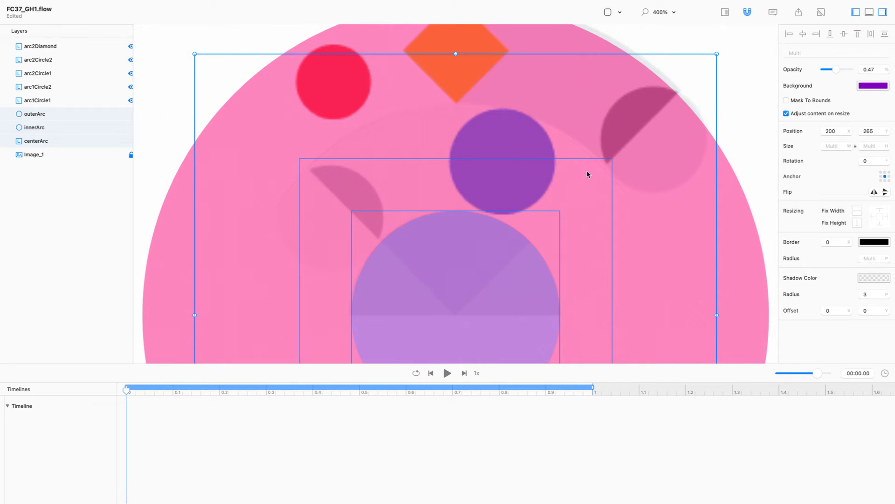
{"action": "scroll", "coordinate": [577, 177], "scroll_direction": "down", "scroll_amount": 4}
{"action": "left_click_drag", "start_coordinate": [463, 223], "coordinate": [461, 222]}
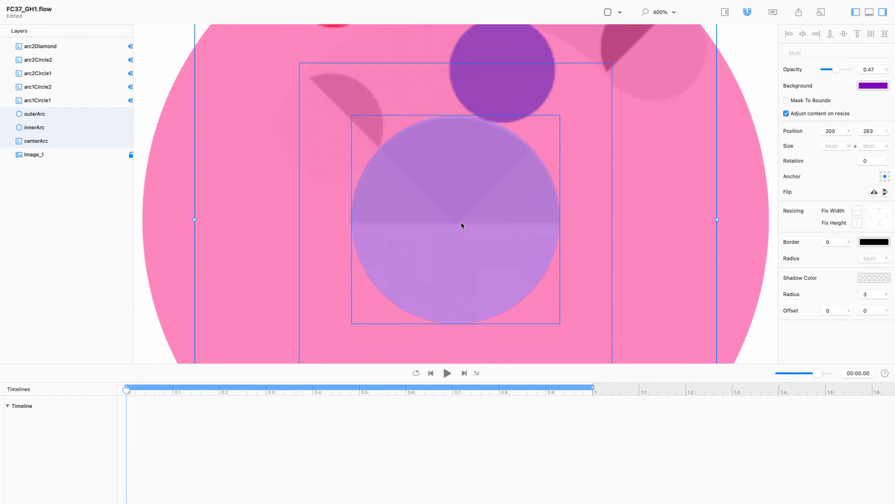
{"action": "scroll", "coordinate": [460, 222], "scroll_direction": "up", "scroll_amount": 2}
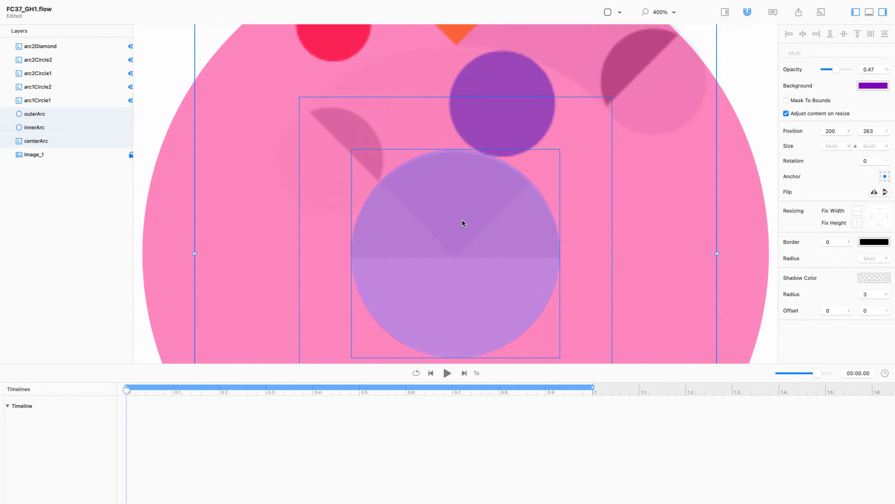
{"action": "key", "text": "Right"}
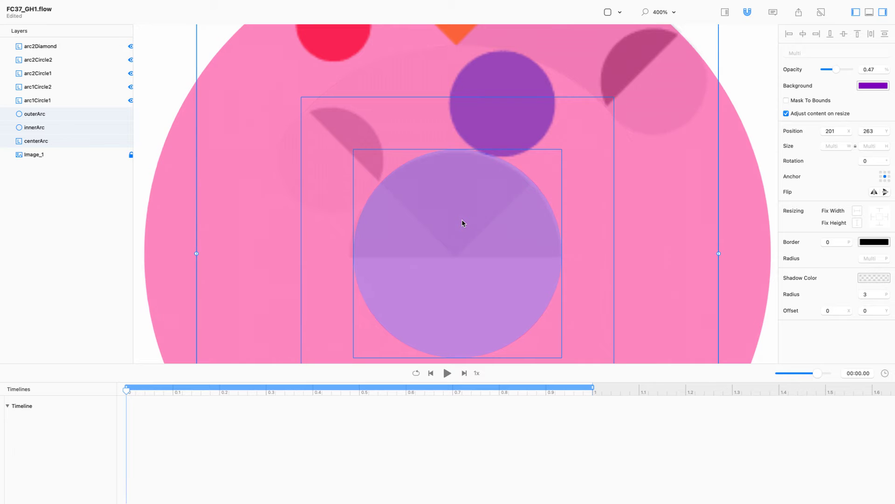
{"action": "key", "text": "Left"}
{"action": "key", "text": "Left"}
{"action": "key", "text": "Right"}
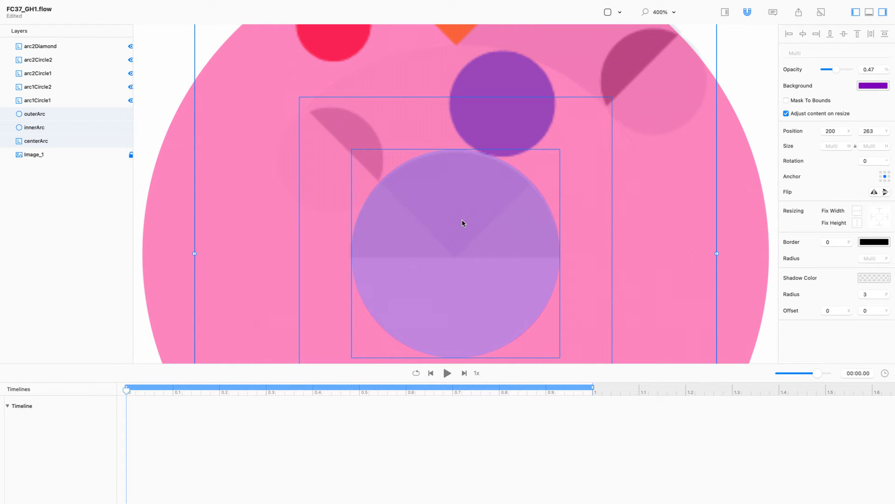
- Fine-tune the three arc layers against the reference's outer edge, placing them at position 200, 264, and deselect them
{"action": "scroll", "coordinate": [466, 215], "scroll_direction": "up", "scroll_amount": 3}
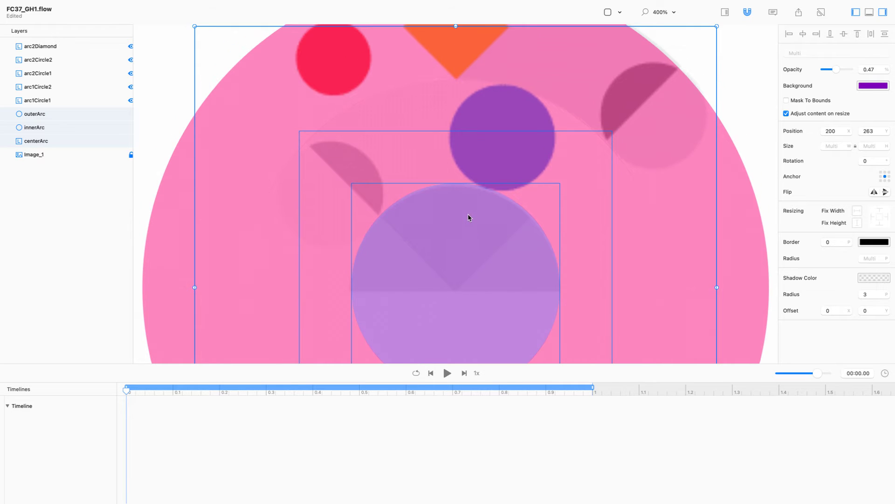
{"action": "scroll", "coordinate": [468, 212], "scroll_direction": "up", "scroll_amount": 3}
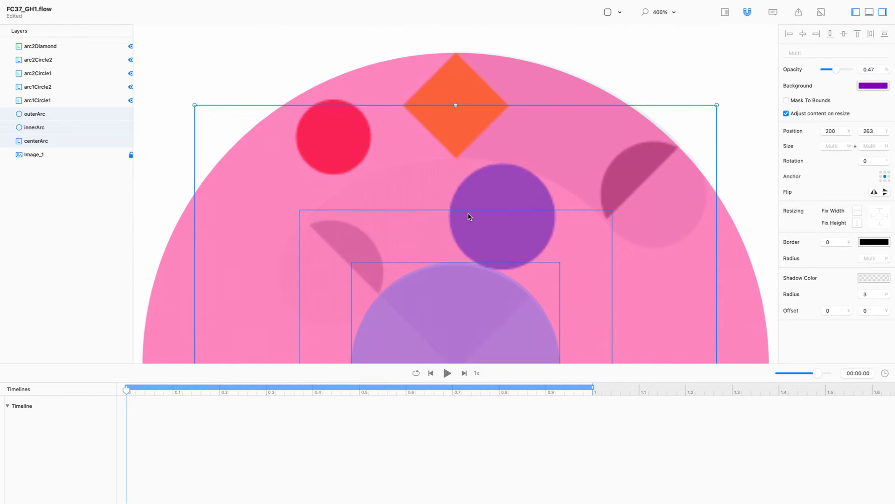
{"action": "key", "text": "Right"}
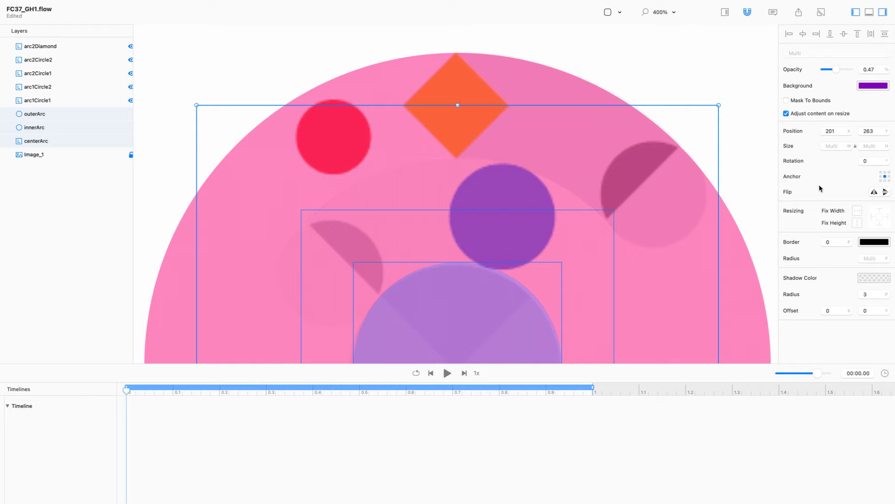
{"action": "key", "text": "super+minus"}
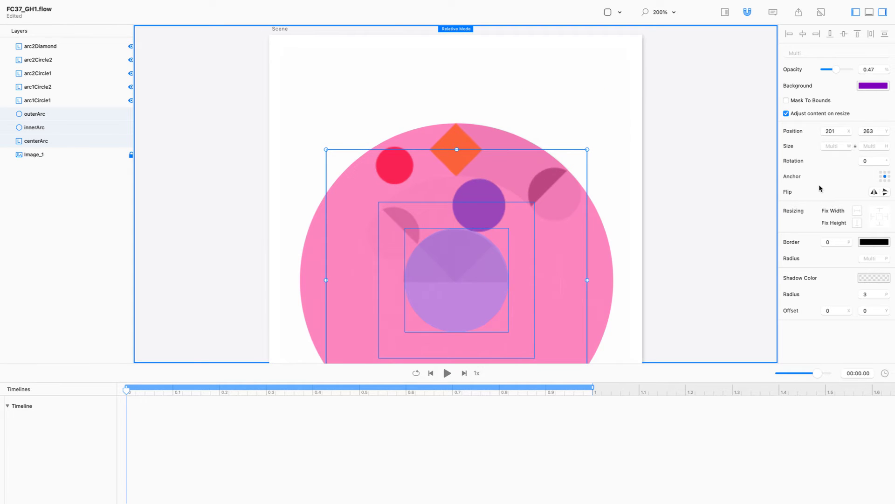
{"action": "key", "text": "Left"}
{"action": "key", "text": "Down"}
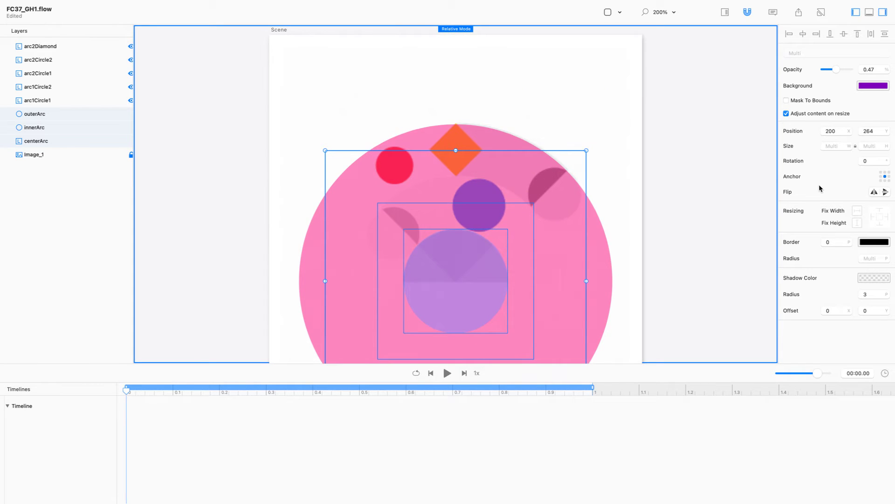
{"action": "key", "text": "Left"}
{"action": "key", "text": "Down"}
{"action": "key", "text": "Right"}
{"action": "key", "text": "Up"}
{"action": "left_click", "coordinate": [594, 120]}
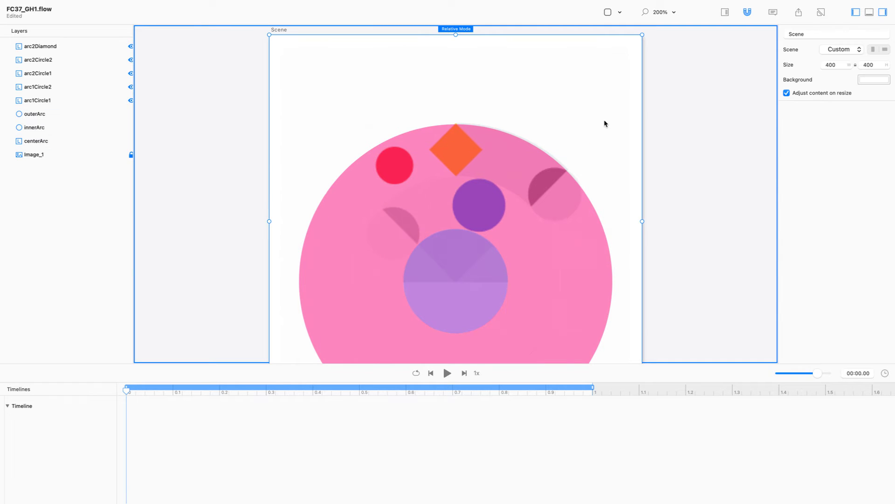
- Reselect the outerArc, innerArc and centerArc layers and restore their opacity to 1
{"action": "key", "text": "super+a"}
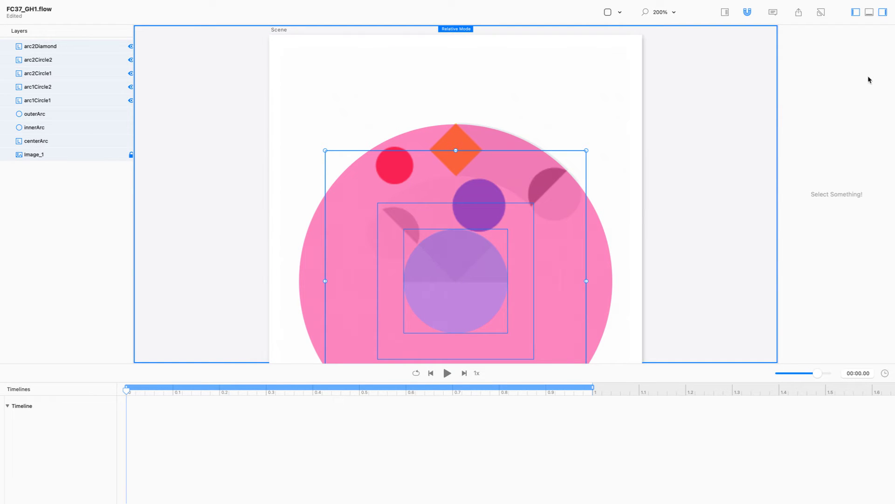
{"action": "left_click", "coordinate": [132, 155]}
{"action": "left_click", "coordinate": [80, 114]}
{"action": "left_click", "coordinate": [72, 139], "text": "shift"}
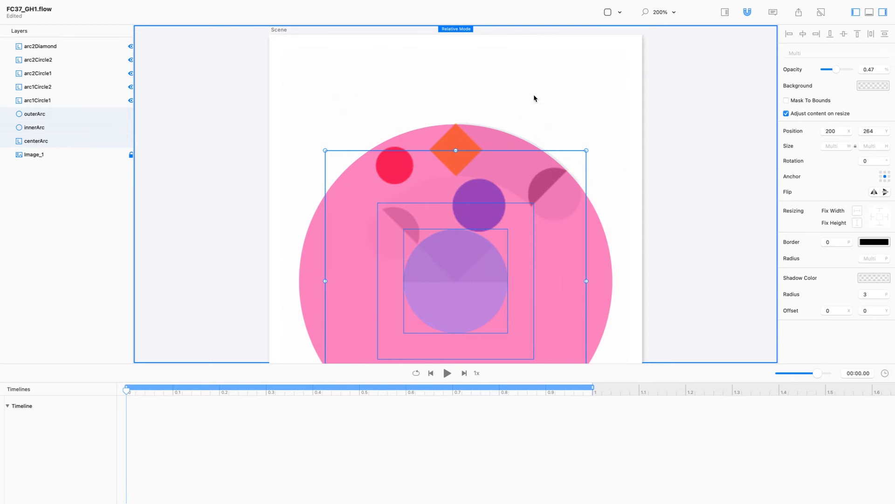
{"action": "left_click_drag", "start_coordinate": [848, 70], "coordinate": [858, 72]}
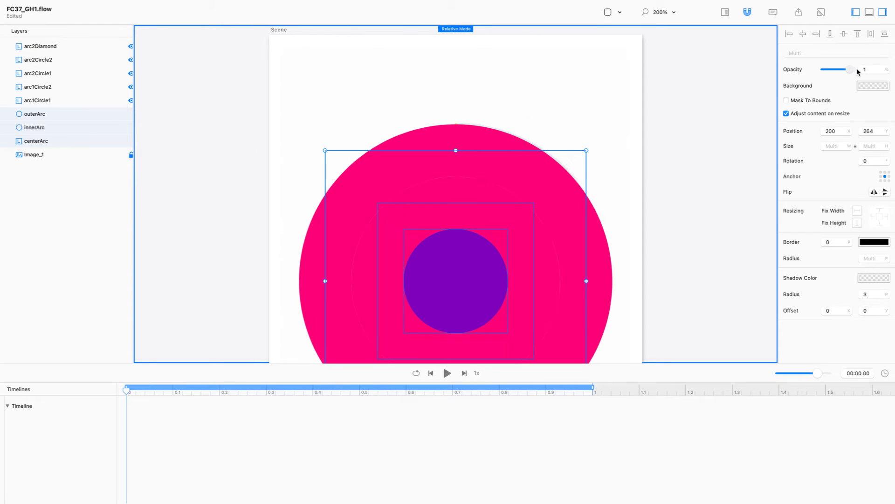
{"action": "left_click", "coordinate": [689, 140]}
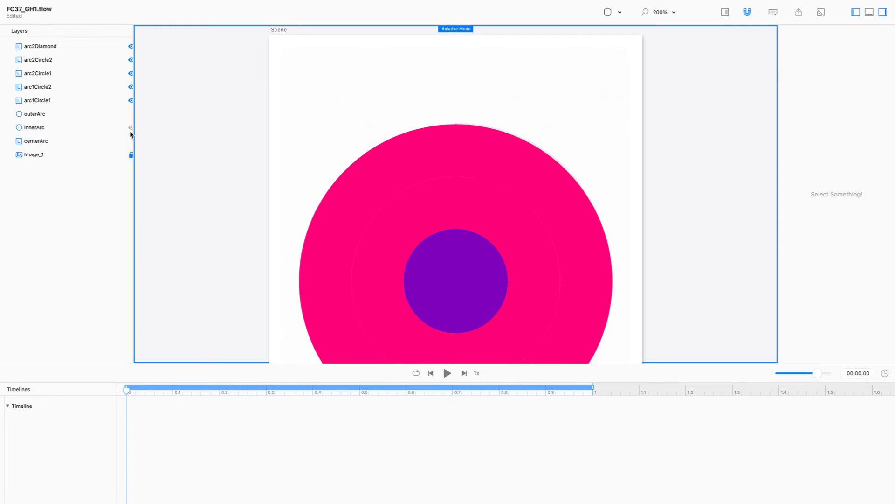
- Hide the outerArc, innerArc and centerArc layers and show arc1Circle1 again
{"action": "left_click", "coordinate": [425, 188]}
{"action": "scroll", "coordinate": [424, 188], "scroll_direction": "down", "scroll_amount": 5}
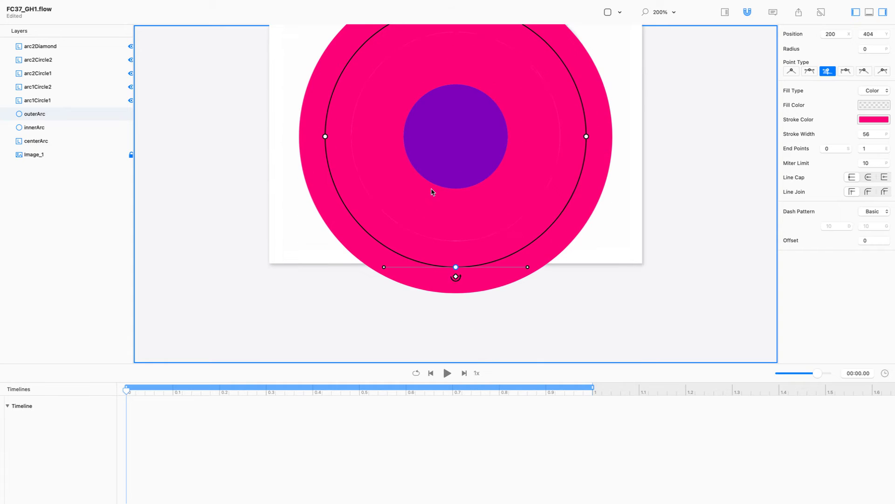
{"action": "scroll", "coordinate": [431, 191], "scroll_direction": "up", "scroll_amount": 3}
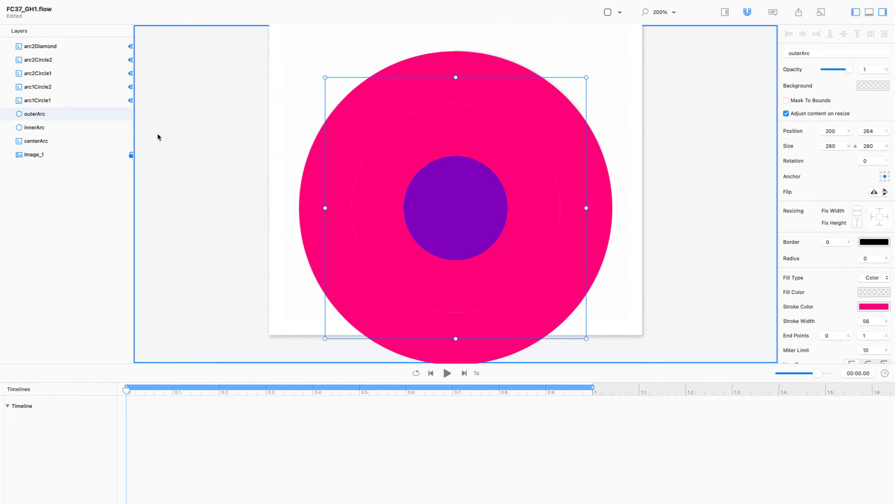
{"action": "left_click", "coordinate": [105, 107]}
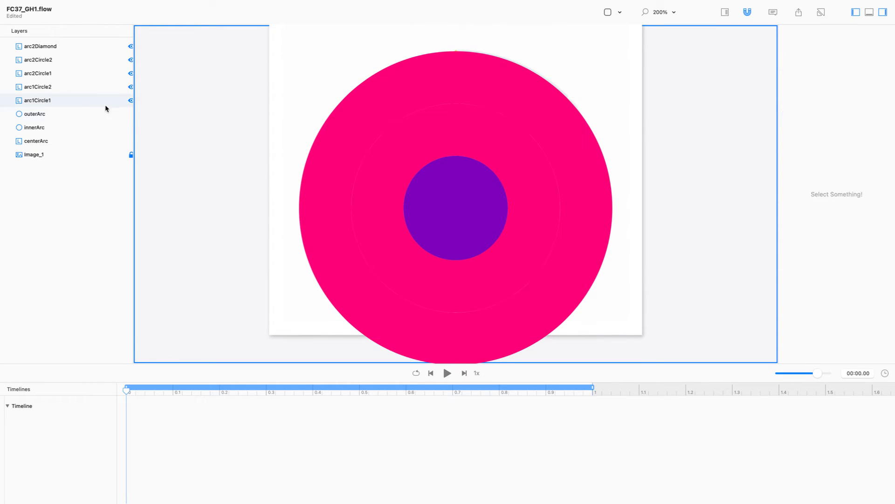
{"action": "left_click", "coordinate": [129, 113]}
{"action": "left_click", "coordinate": [131, 141]}
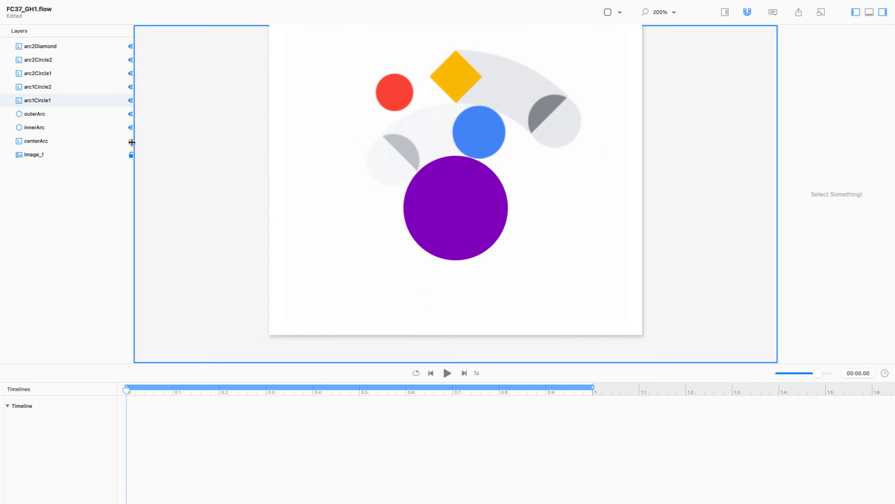
{"action": "left_click", "coordinate": [130, 127]}
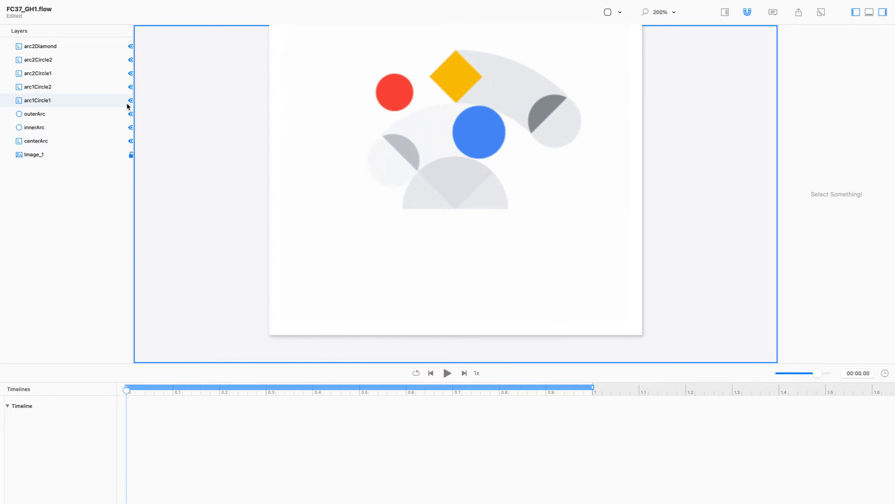
{"action": "left_click", "coordinate": [131, 101]}
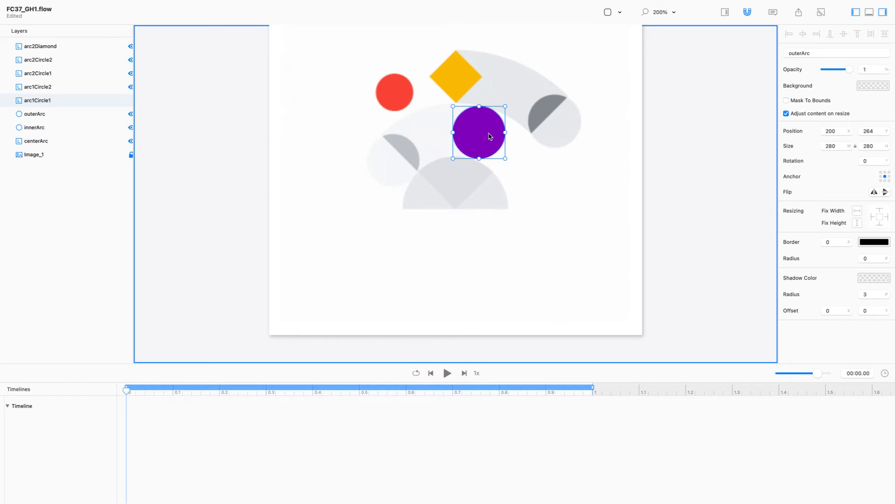
- Unlock the Image_1 reference, move it outside the scene on its left side to position -204, 200, and lock it again
{"action": "key", "text": "super+minus"}
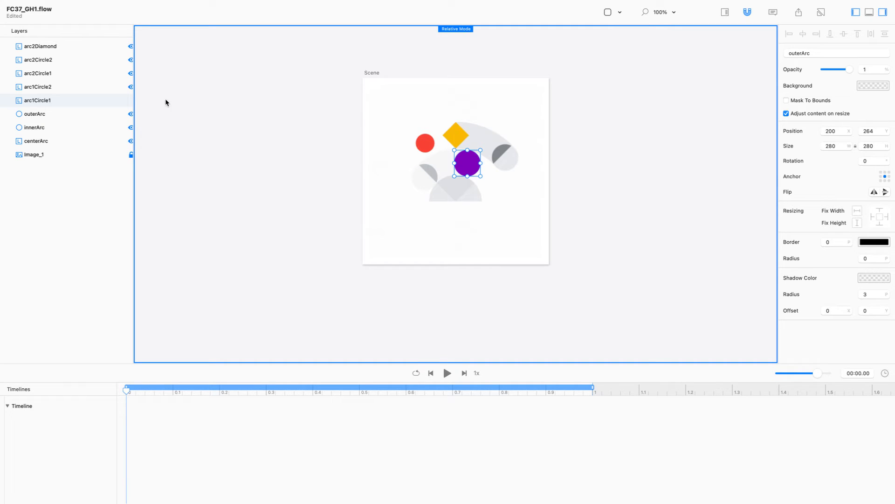
{"action": "left_click", "coordinate": [131, 154]}
{"action": "left_click_drag", "start_coordinate": [439, 235], "coordinate": [255, 219]}
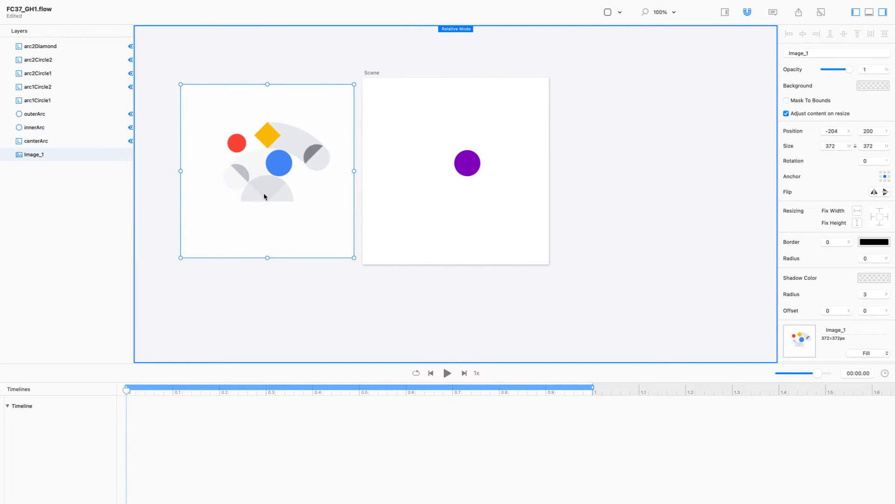
{"action": "left_click", "coordinate": [132, 156]}
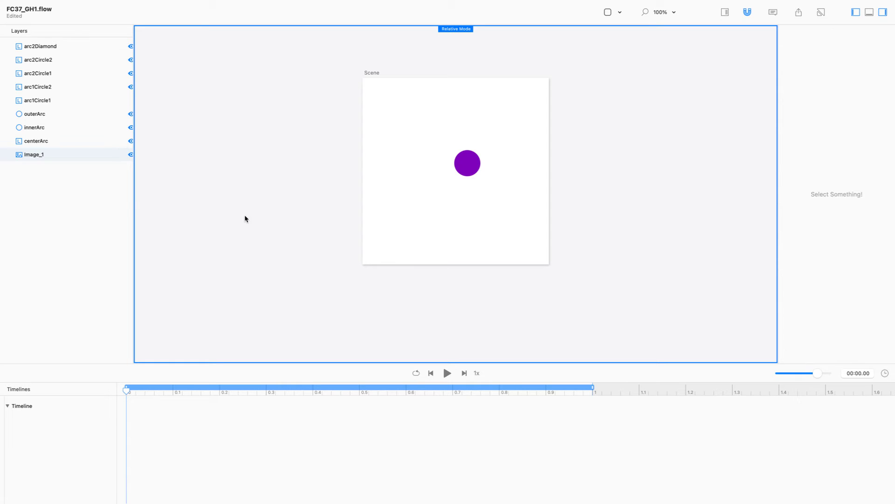
{"action": "left_click", "coordinate": [132, 157]}
{"action": "left_click", "coordinate": [131, 156]}
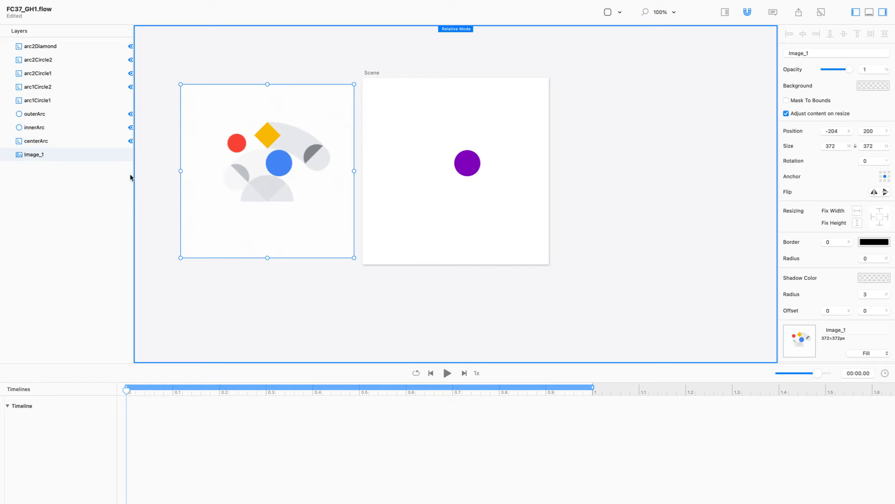
{"action": "left_click", "coordinate": [131, 156]}
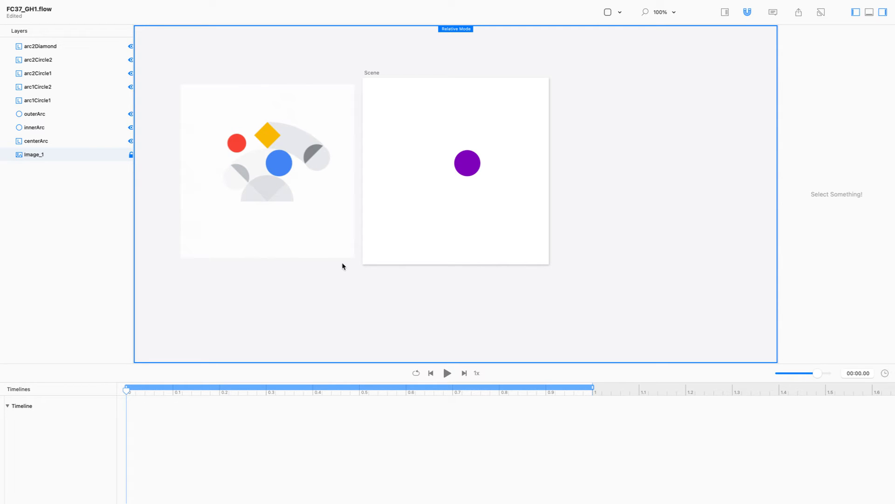
- Select arc1Circle1 and show the arc1Circle2, arc2Circle1, arc2Circle2 and arc2Diamond layers
{"action": "left_click", "coordinate": [473, 164]}
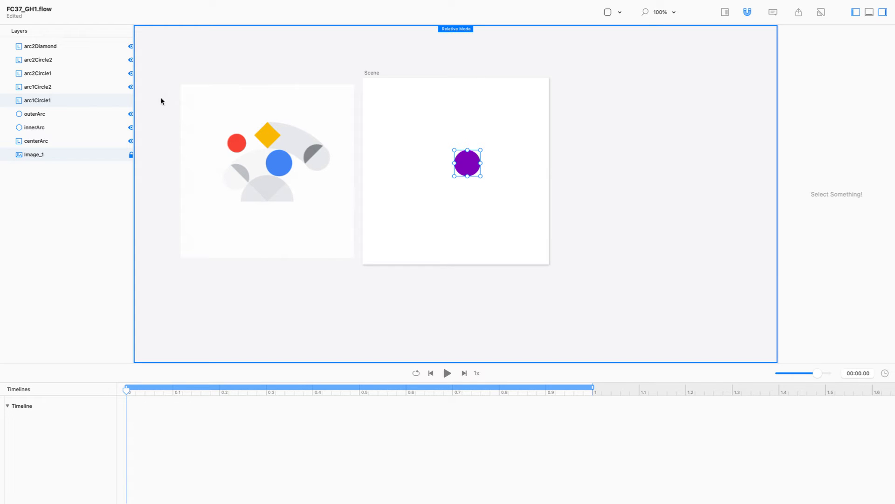
{"action": "left_click", "coordinate": [95, 101]}
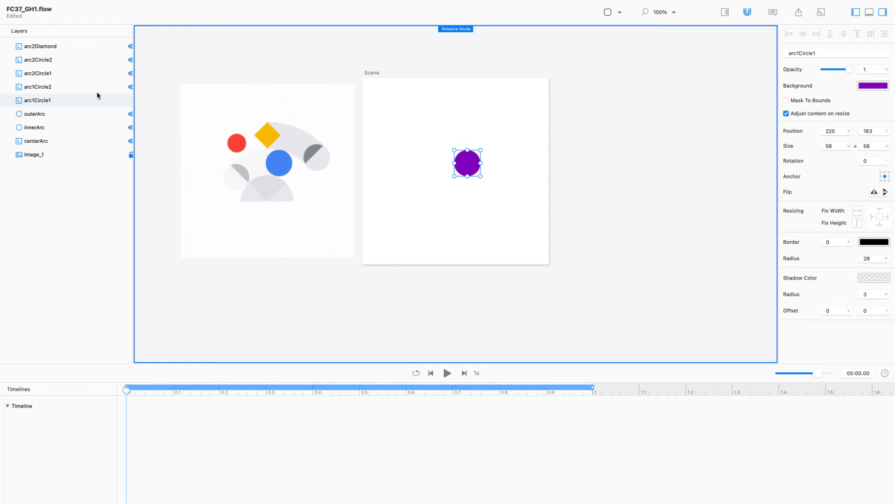
{"action": "left_click", "coordinate": [131, 86]}
{"action": "left_click", "coordinate": [131, 73]}
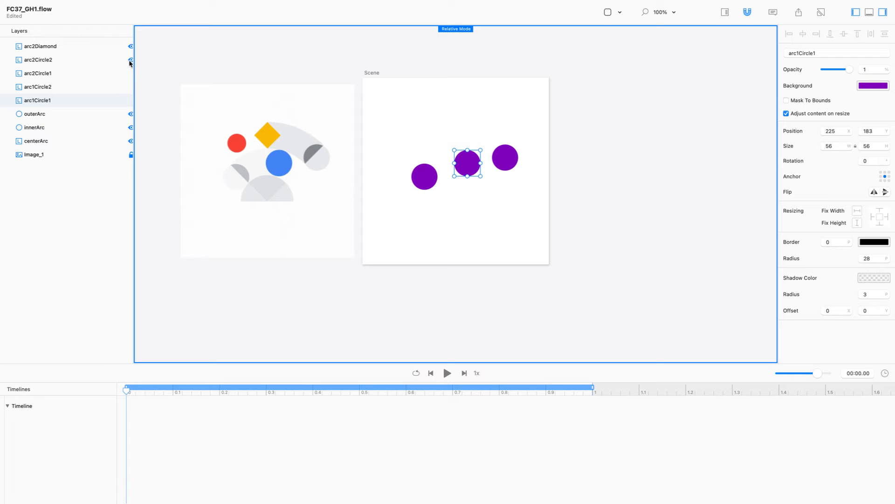
{"action": "left_click", "coordinate": [131, 60]}
{"action": "left_click", "coordinate": [130, 47]}
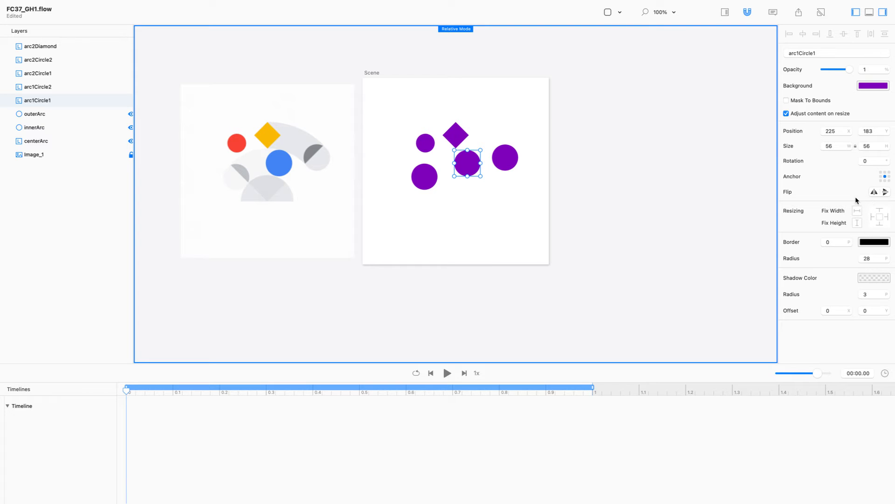
- Fill arc1Circle1 with the reference's blue 4285F4 and arc2Circle1 with its dark grey 848689 by sampling the image
{"action": "left_click", "coordinate": [871, 87]}
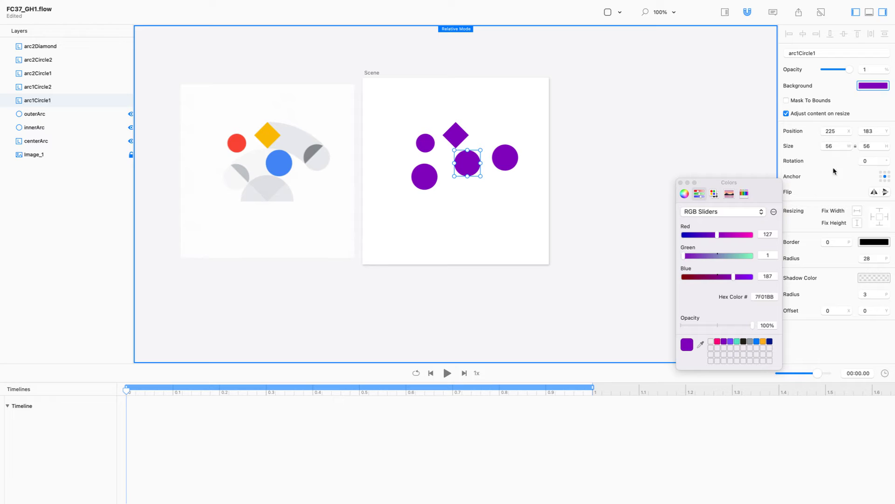
{"action": "left_click", "coordinate": [700, 346]}
{"action": "left_click", "coordinate": [277, 161]}
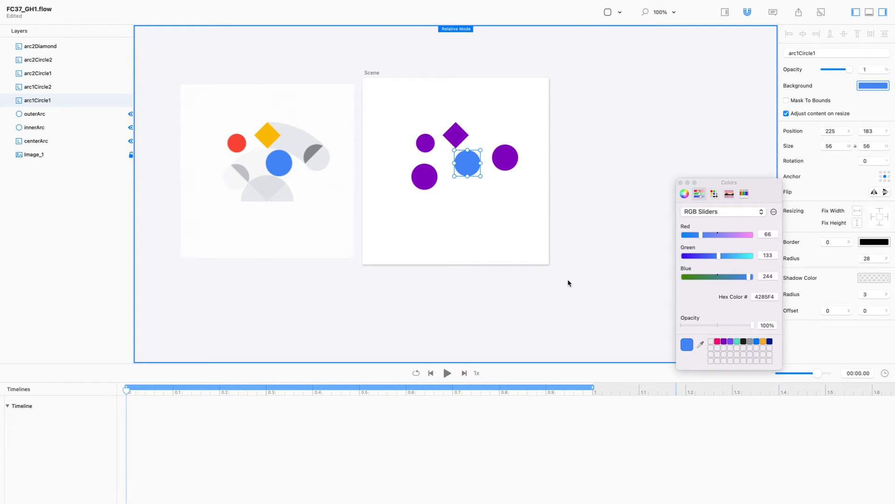
{"action": "left_click", "coordinate": [506, 158]}
{"action": "left_click", "coordinate": [700, 344]}
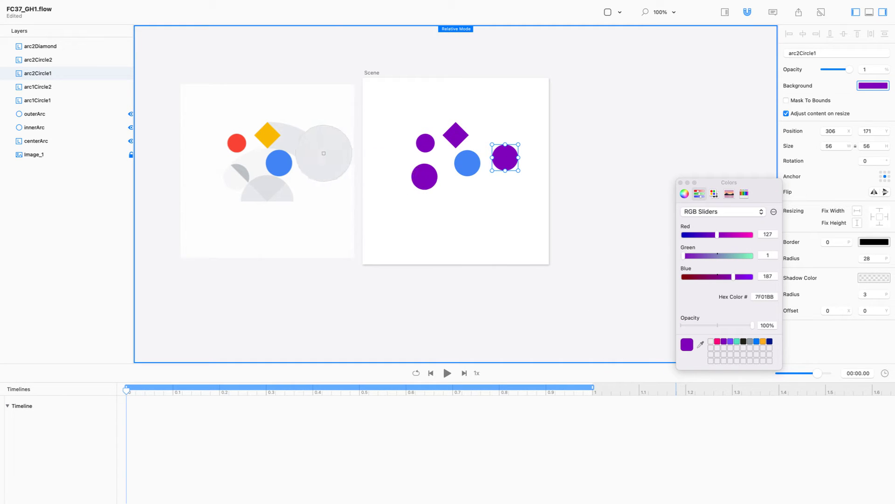
{"action": "left_click", "coordinate": [315, 148]}
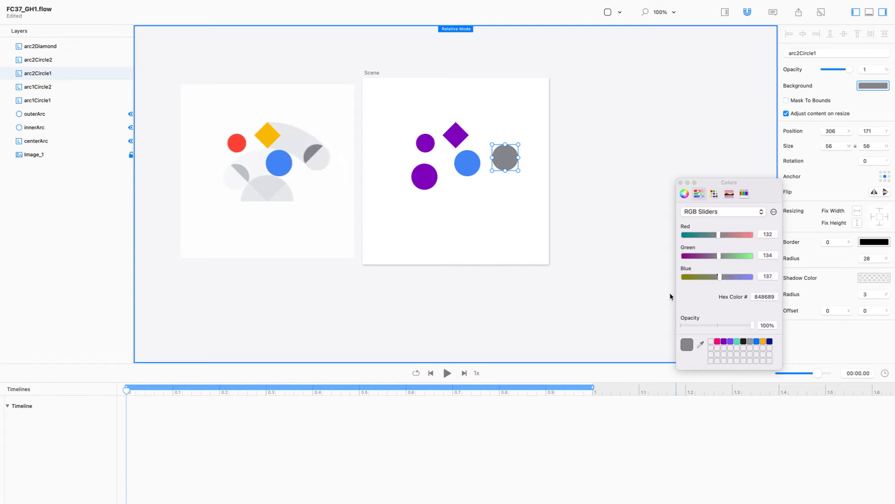
- Fill arc1Circle2 with the light grey BDC1C6 and arc2Diamond with the yellow FABA05 sampled from the reference
{"action": "left_click", "coordinate": [425, 179]}
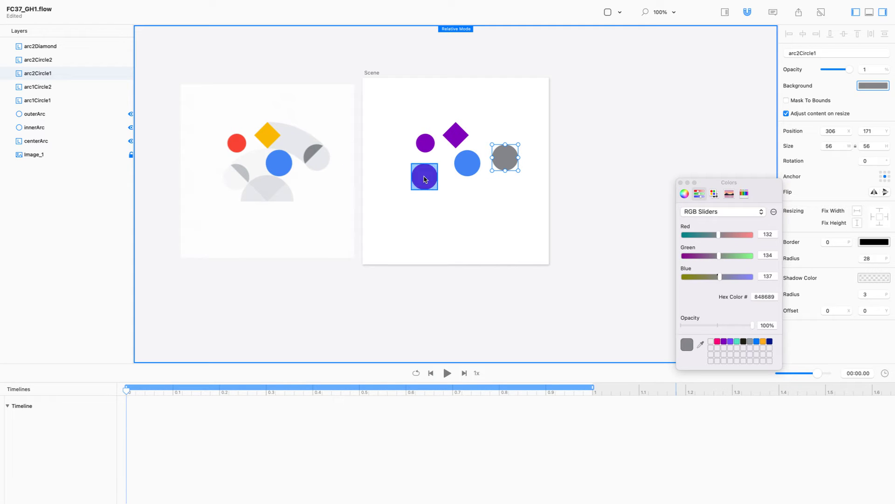
{"action": "left_click", "coordinate": [701, 344]}
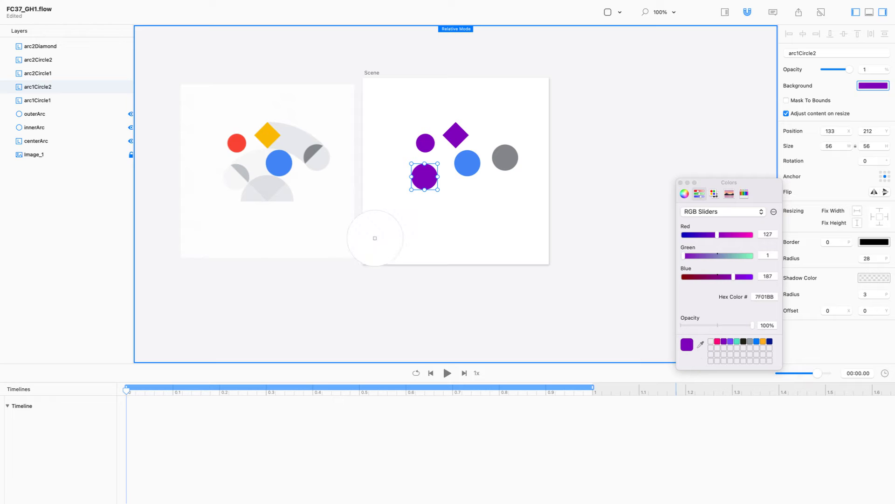
{"action": "left_click", "coordinate": [236, 168]}
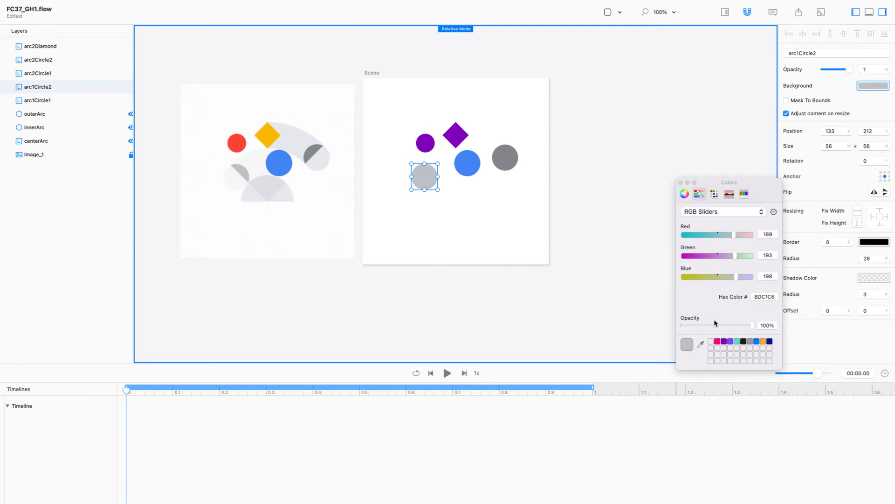
{"action": "left_click", "coordinate": [466, 137]}
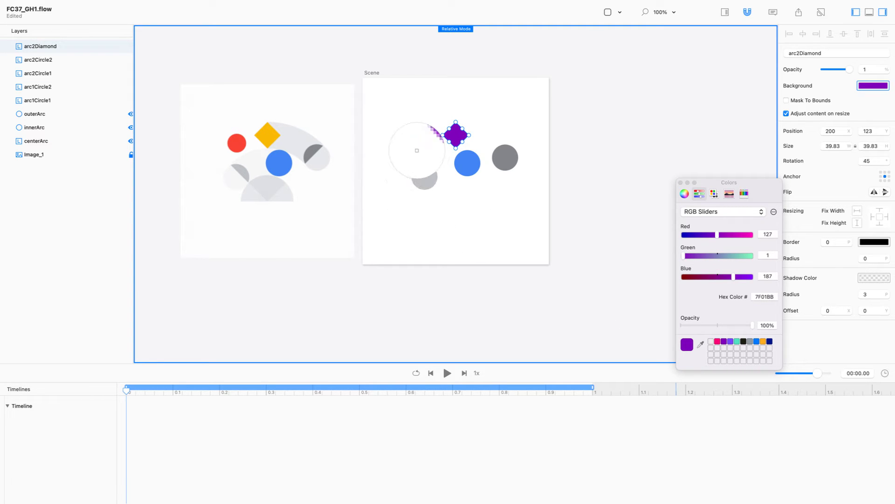
{"action": "left_click", "coordinate": [270, 137]}
{"action": "left_click", "coordinate": [270, 136]}
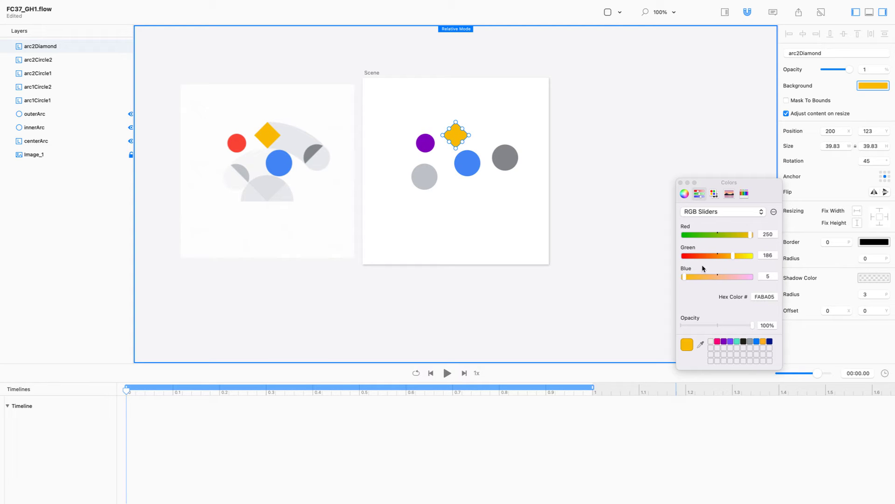
- Fill arc2Circle2 with the red FA4335 sampled from the reference, and deselect it
{"action": "left_click", "coordinate": [425, 143]}
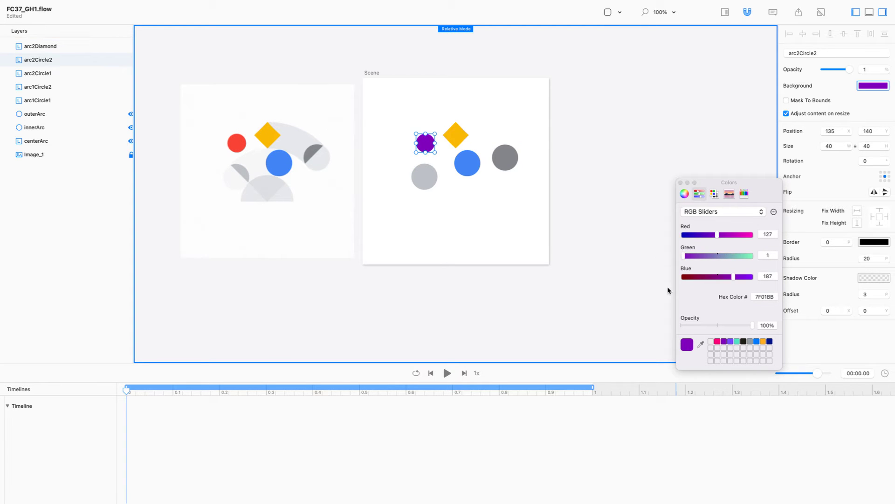
{"action": "left_click", "coordinate": [701, 345]}
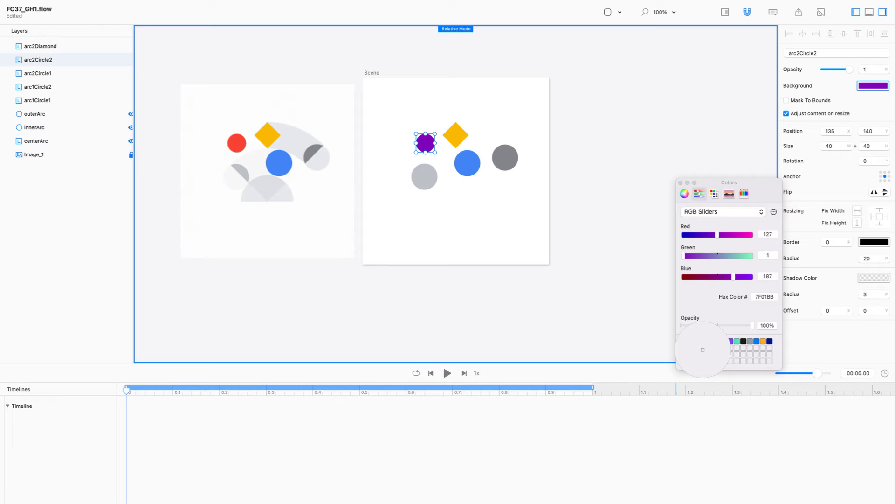
{"action": "left_click", "coordinate": [236, 143]}
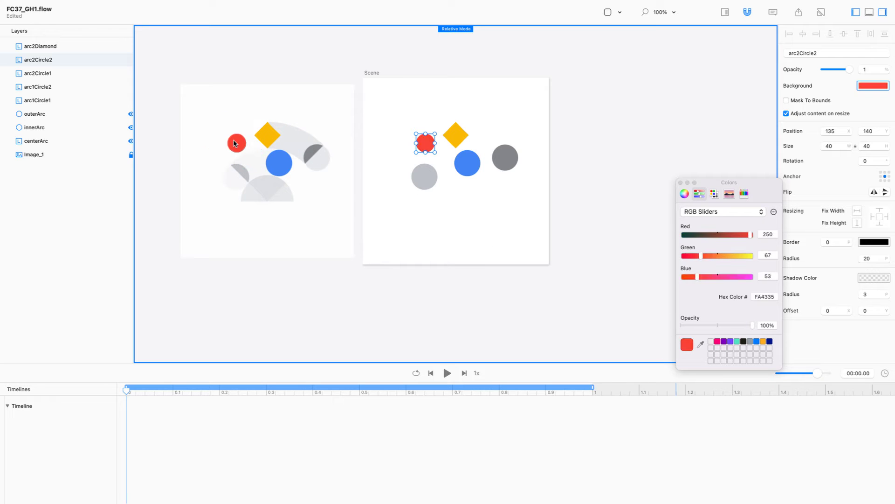
{"action": "left_click", "coordinate": [607, 96]}
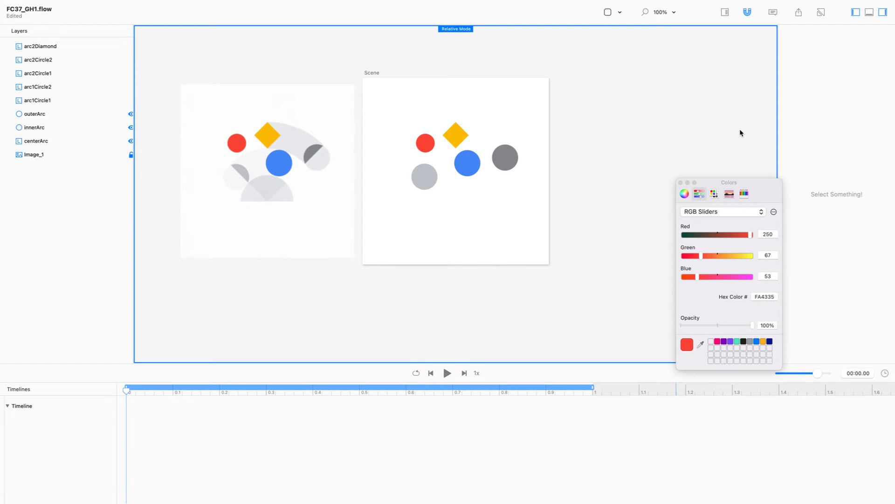
- Take the project window out of full screen, switch to Chrome and reopen the recently closed gh-1.gif to review the Wi-Fi animation
{"action": "key", "text": "super+Tab"}
{"action": "key", "text": "super+Tab"}
{"action": "key", "text": "Tab"}
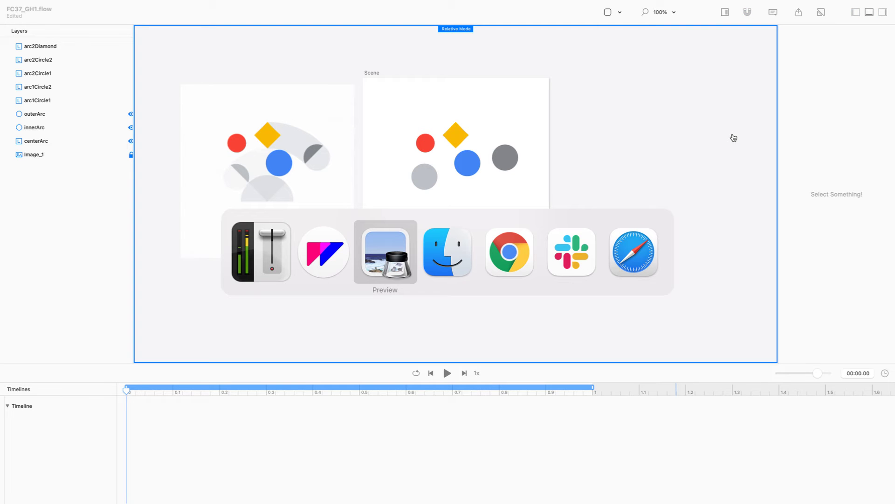
{"action": "key", "text": "super+Tab"}
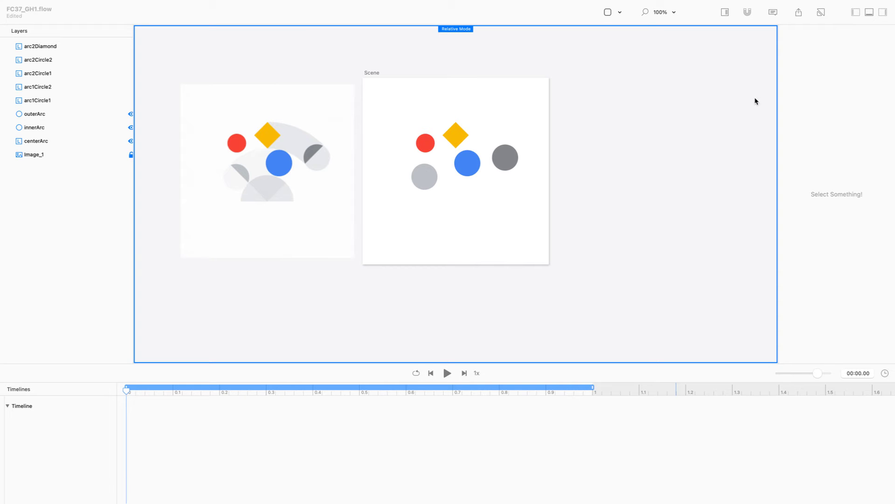
{"action": "key", "text": "super+shift+c"}
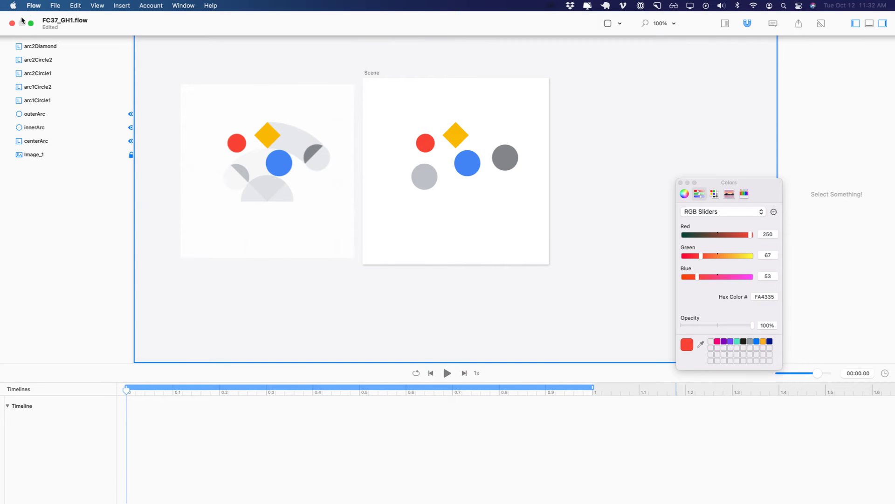
{"action": "left_click", "coordinate": [31, 28]}
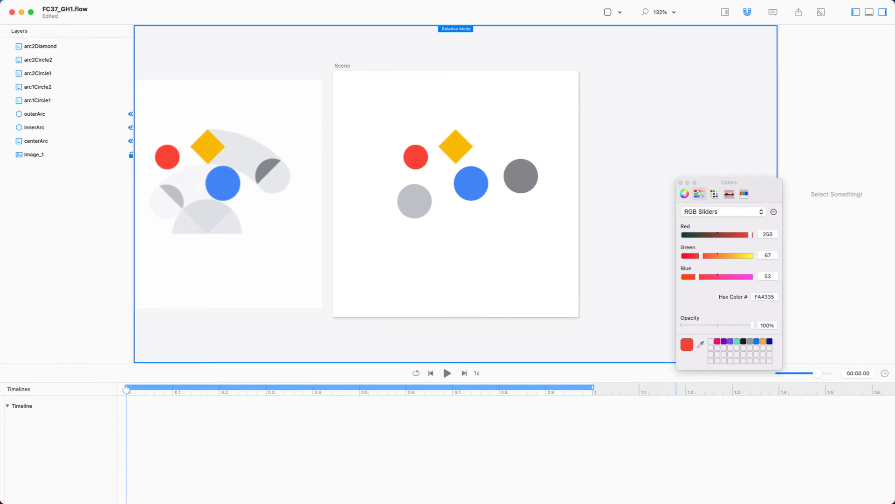
{"action": "key", "text": "super+Tab"}
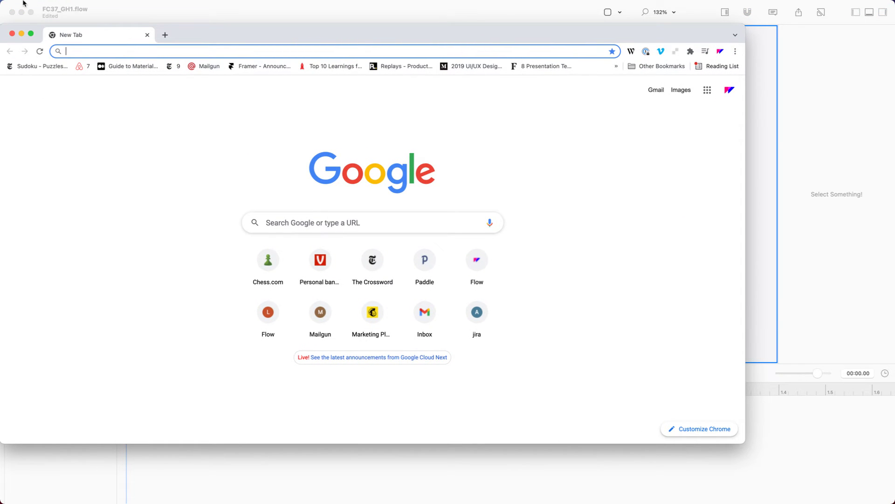
{"action": "mouse_move", "coordinate": [117, 4]}
{"action": "left_click", "coordinate": [145, 4]}
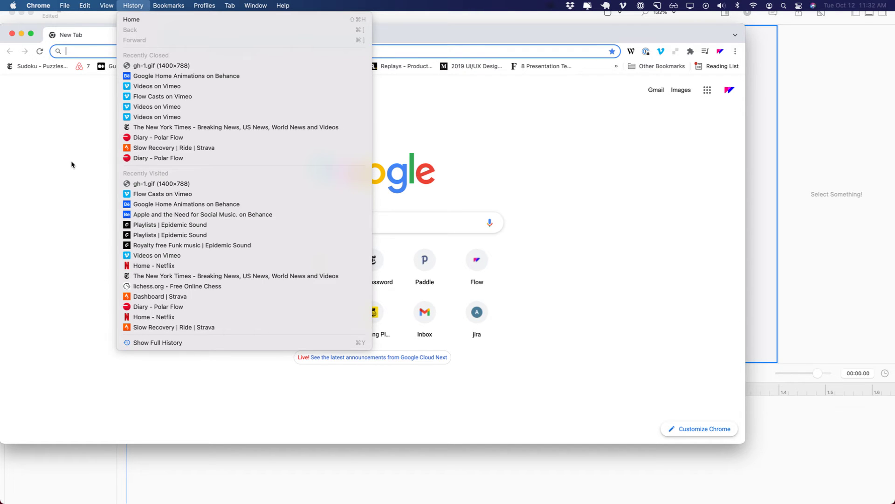
{"action": "left_click", "coordinate": [159, 66]}
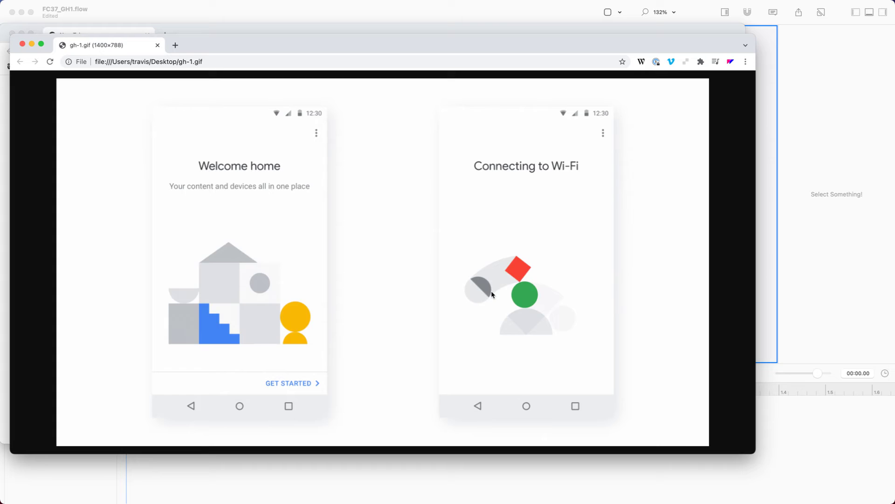
- Close the gh-1.gif window and return to Flow in full screen
{"action": "key", "text": "super+w"}
{"action": "key", "text": "super+Tab"}
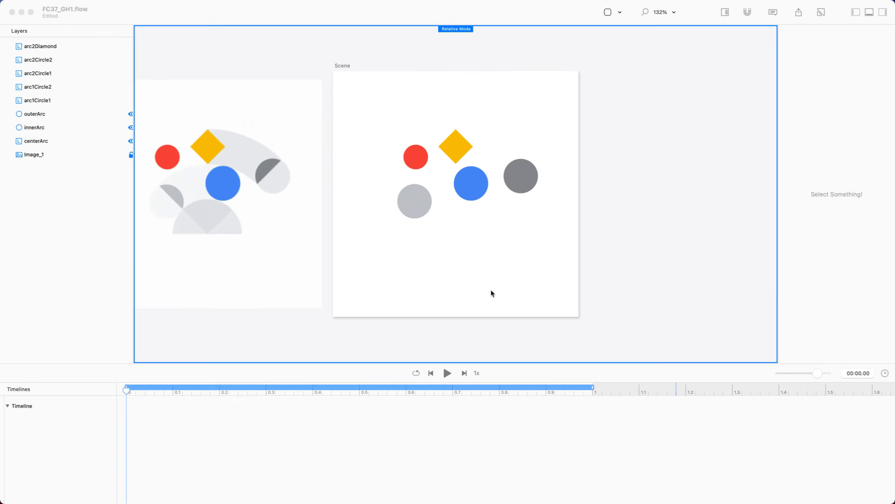
{"action": "left_click", "coordinate": [31, 13]}
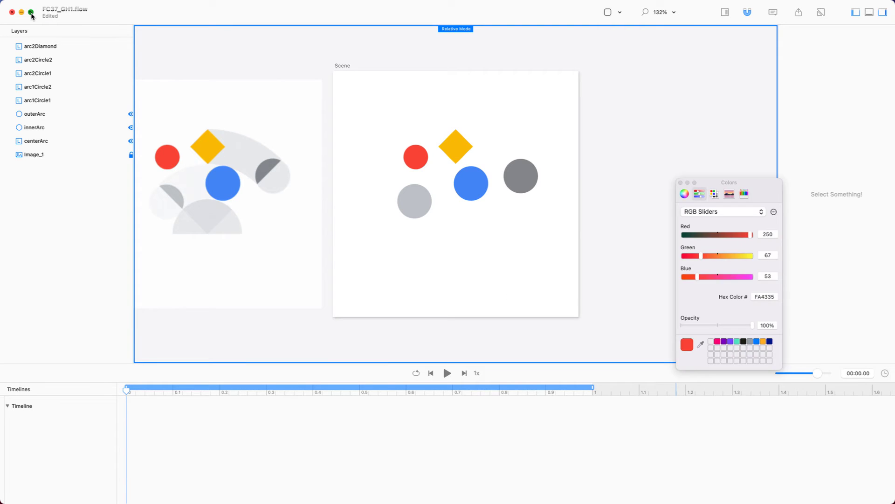
- Turn off Relative Mode and show the centerArc layer
{"action": "key", "text": "super+r"}
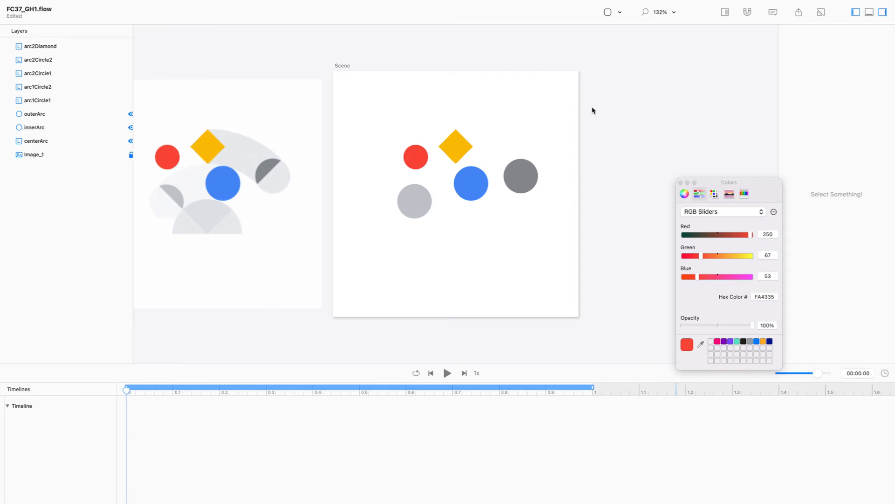
{"action": "left_click", "coordinate": [470, 183]}
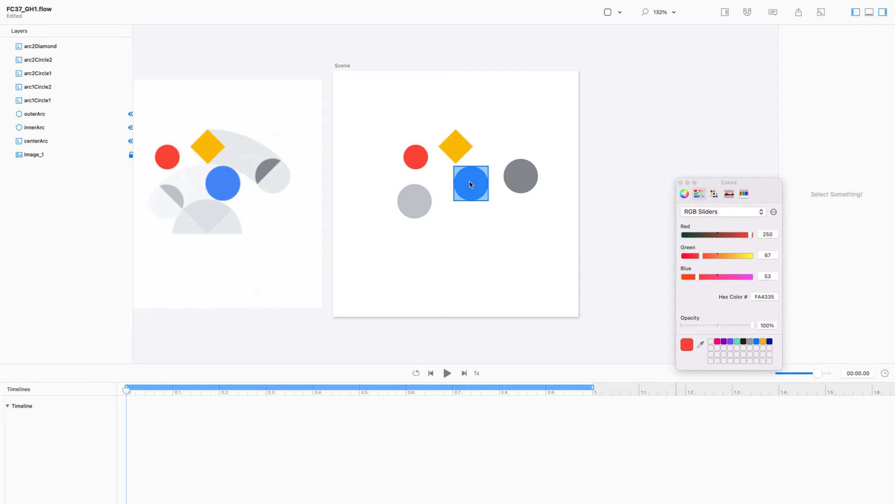
{"action": "left_click", "coordinate": [434, 182]}
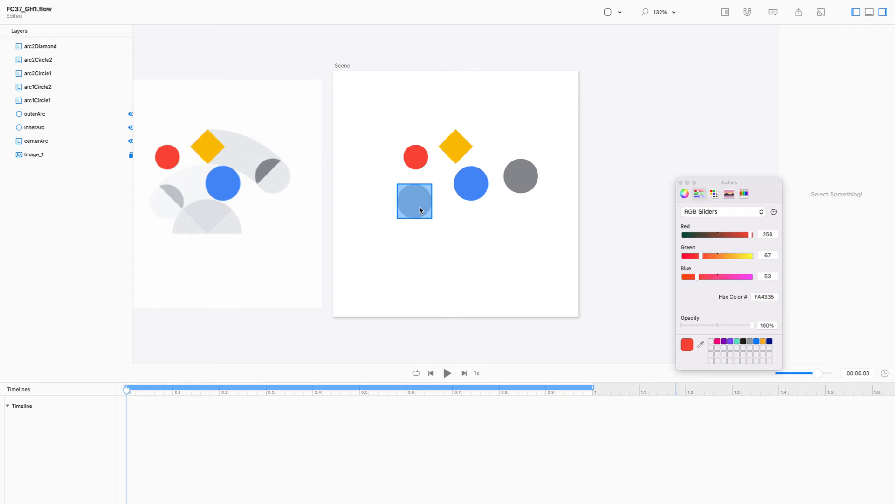
{"action": "left_click", "coordinate": [131, 142]}
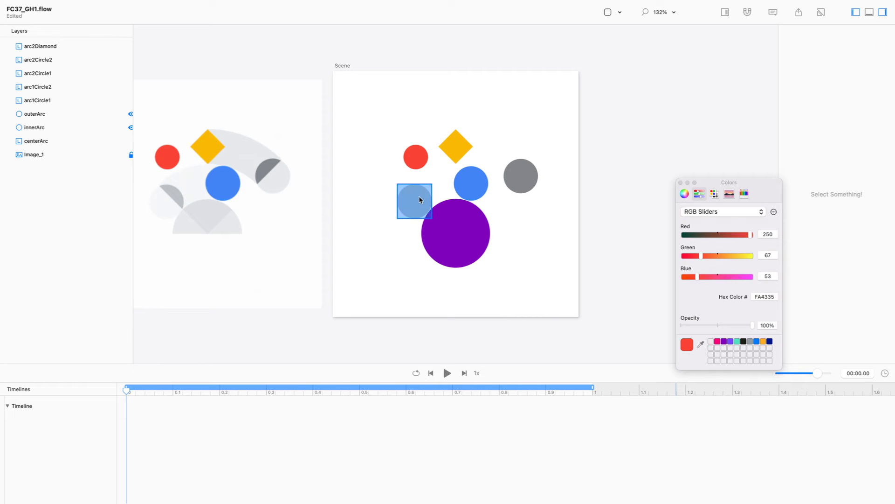
- Try moving arc1Circle2 onto arc1Circle1 outside Relative Mode, undo the move and turn Relative Mode back on
{"action": "left_click_drag", "start_coordinate": [417, 200], "coordinate": [474, 183]}
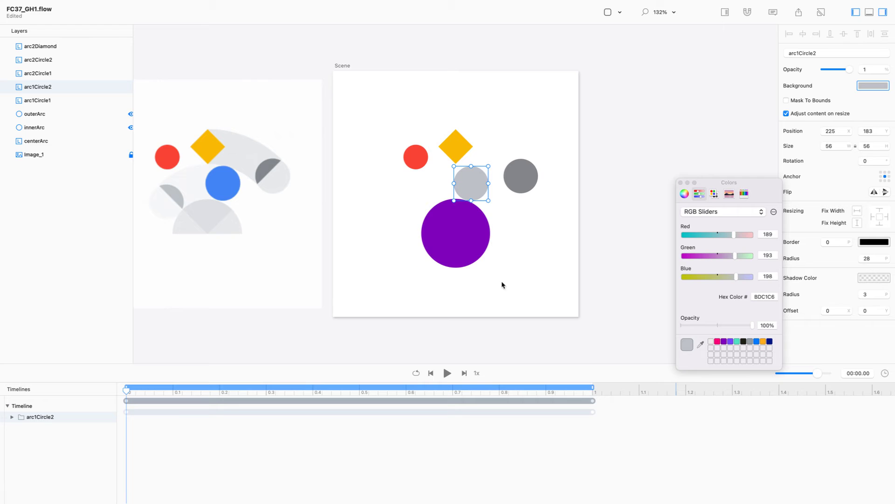
{"action": "key", "text": "super+z"}
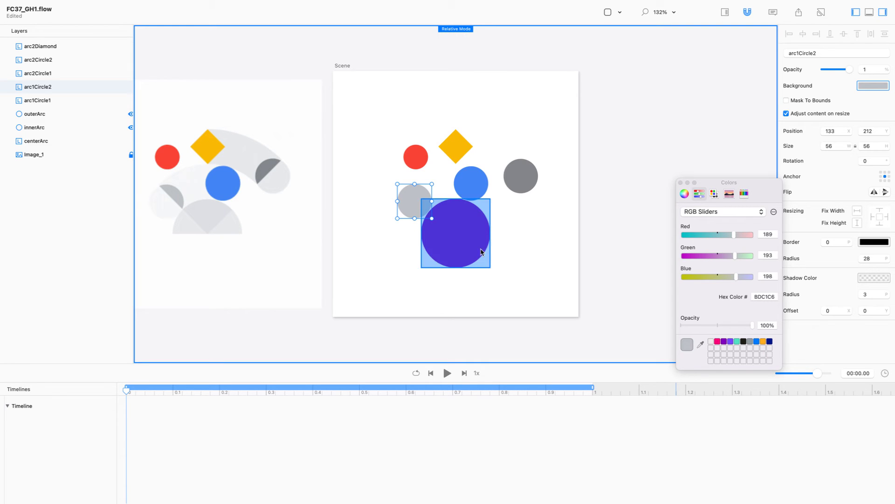
- Stack arc1Circle2 on arc1Circle1, place both at position 200, 179 above centerArc, and centre arc2Circle1 on the diamond
{"action": "left_click_drag", "start_coordinate": [409, 200], "coordinate": [465, 183]}
{"action": "left_click_drag", "start_coordinate": [491, 148], "coordinate": [456, 182]}
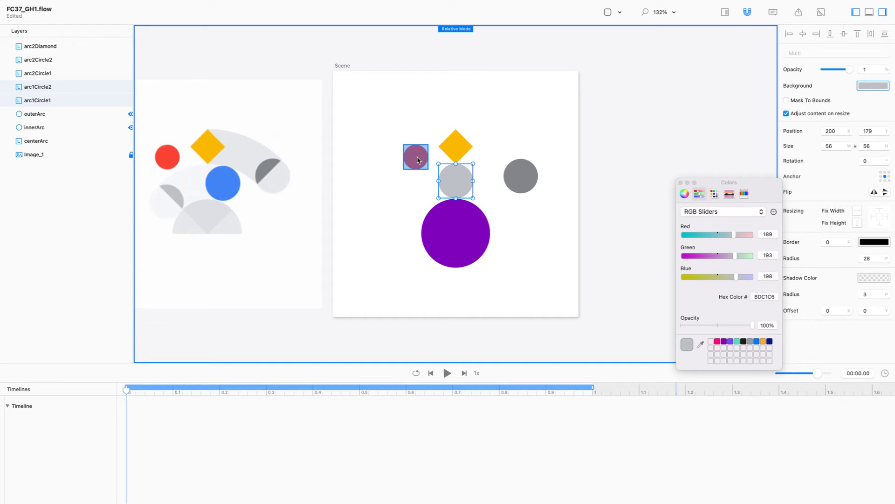
{"action": "left_click_drag", "start_coordinate": [516, 172], "coordinate": [467, 152]}
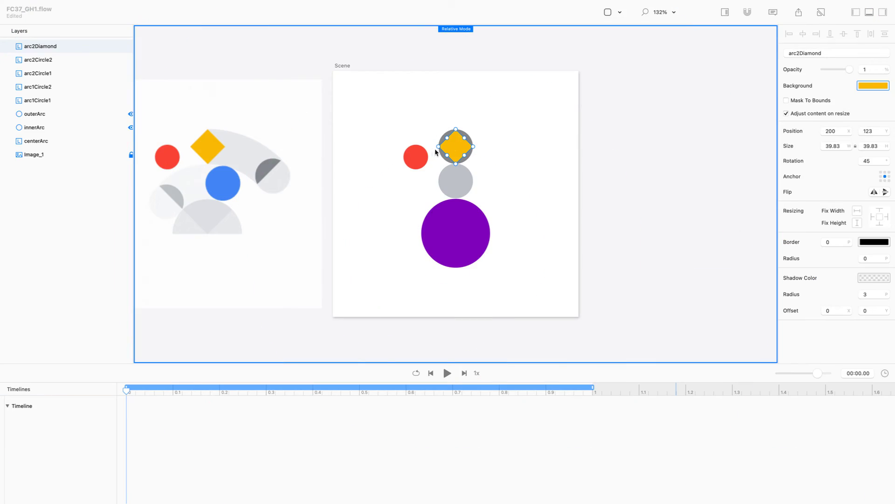
- Set the yellow diamond's size to 40 by 40
{"action": "left_click", "coordinate": [464, 150]}
{"action": "left_click", "coordinate": [849, 146]}
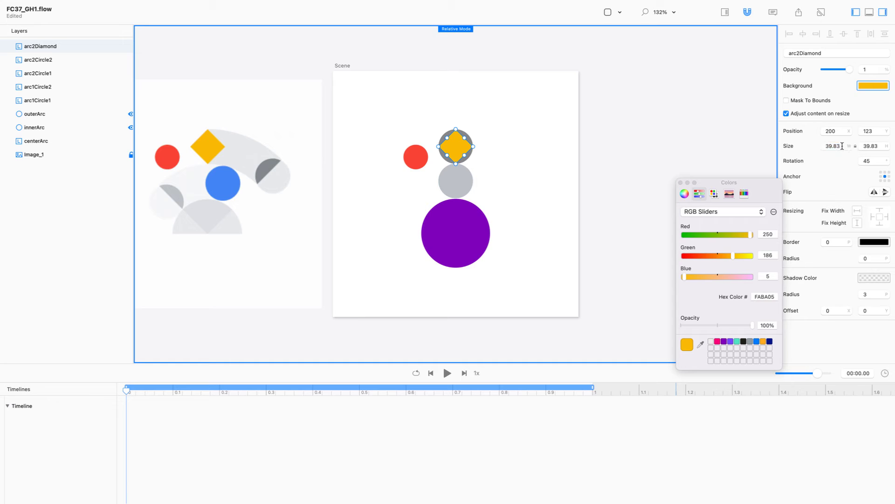
{"action": "type", "text": "40"}
{"action": "key", "text": "Return"}
{"action": "left_click", "coordinate": [627, 71]}
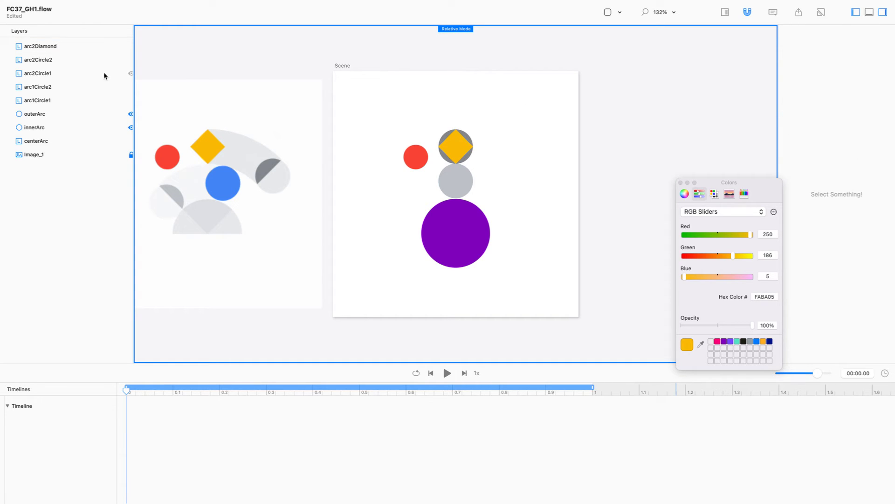
- Insert an empty layer, size it to 56 by 56 and centre it on the diamond at position 200, 123
{"action": "left_click", "coordinate": [122, 5]}
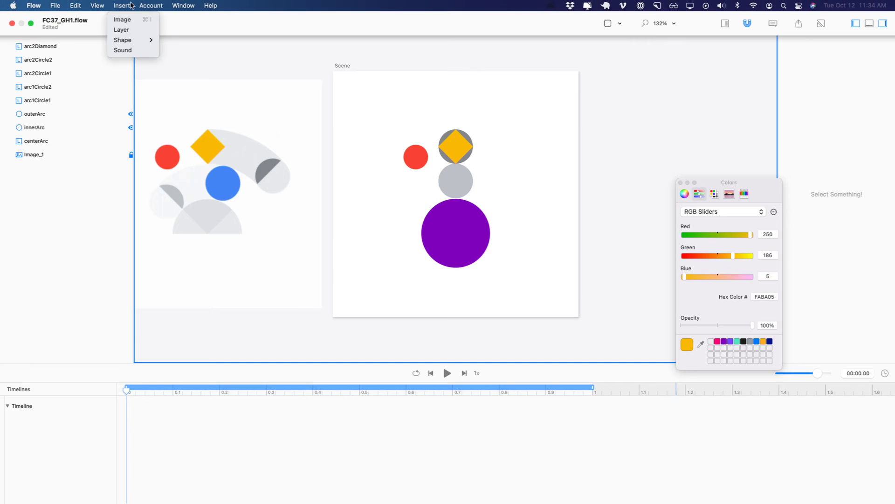
{"action": "left_click", "coordinate": [135, 29]}
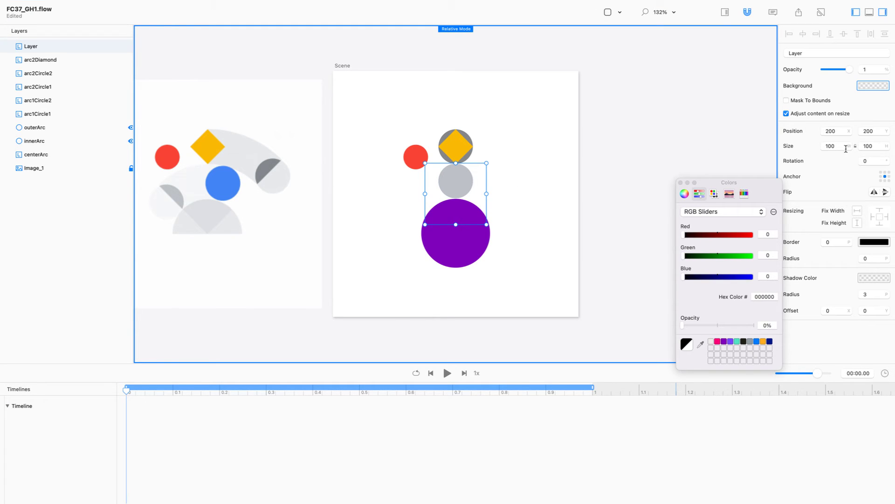
{"action": "double_click", "coordinate": [830, 146]}
{"action": "type", "text": "56"}
{"action": "key", "text": "Return"}
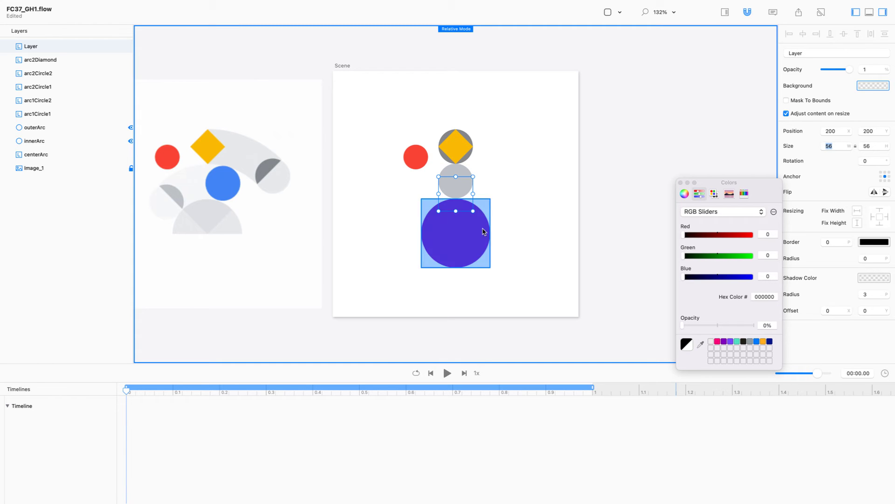
{"action": "left_click_drag", "start_coordinate": [460, 190], "coordinate": [460, 147]}
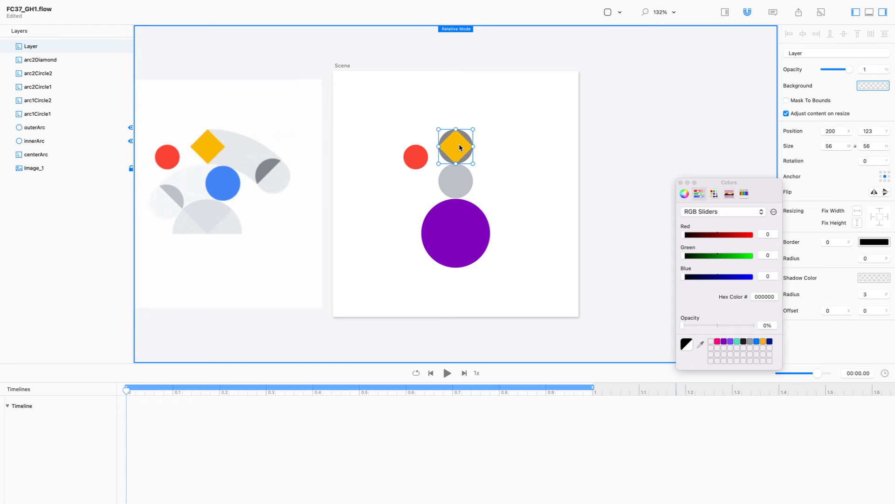
- Nest arc2Diamond inside the new empty layer and rename the group diamondGroup
{"action": "left_click_drag", "start_coordinate": [43, 61], "coordinate": [45, 47]}
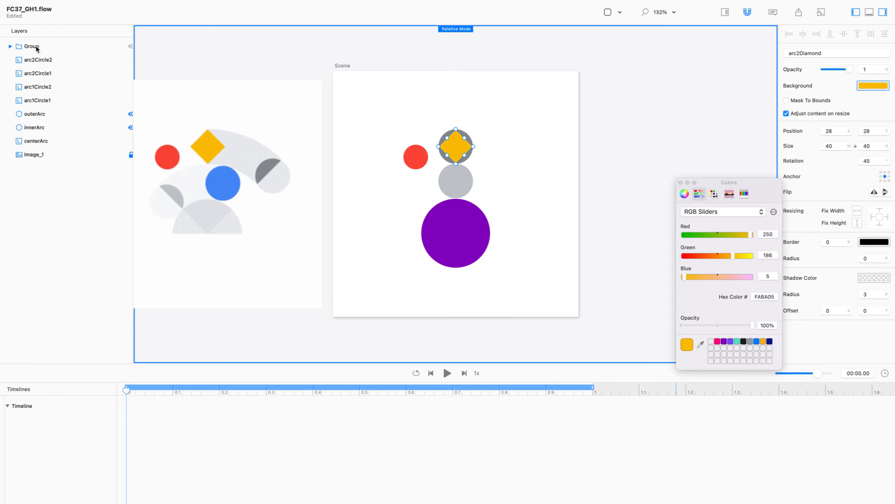
{"action": "left_click", "coordinate": [36, 47]}
{"action": "double_click", "coordinate": [32, 46]}
{"action": "key", "text": "Left"}
{"action": "type", "text": "diamondGroup"}
{"action": "key", "text": "Return"}
{"action": "key", "text": "Return"}
{"action": "key", "text": "Right"}
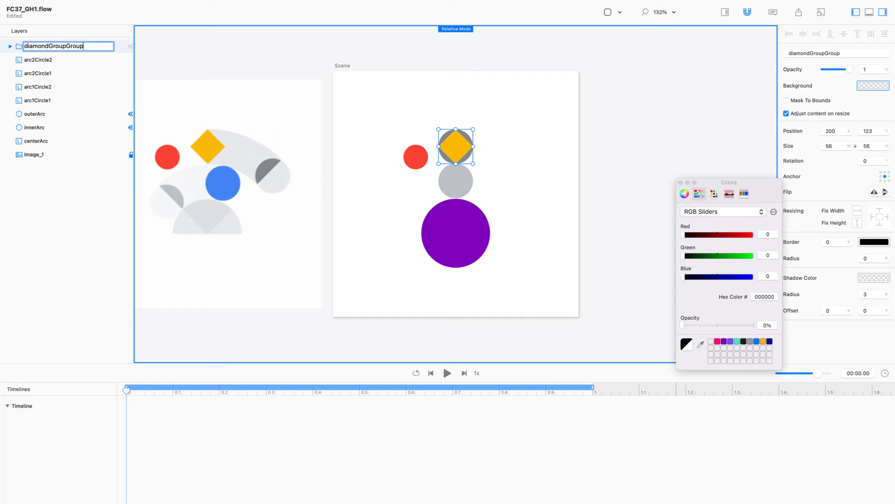
{"action": "key", "text": "Return"}
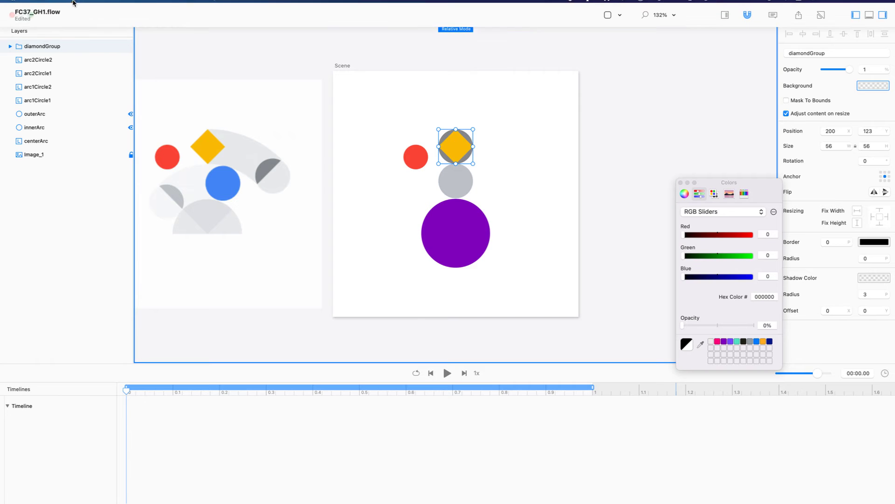
- Insert a second empty 56 by 56 layer and centre it and the red arc2Circle2 on the diamond at position 200, 123
{"action": "left_click", "coordinate": [97, 6]}
{"action": "mouse_move", "coordinate": [122, 6]}
{"action": "left_click", "coordinate": [129, 31]}
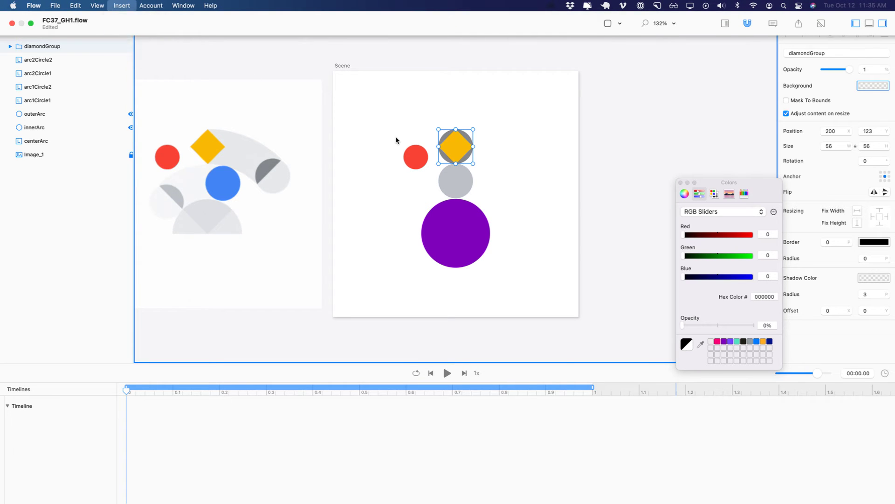
{"action": "left_click", "coordinate": [835, 146]}
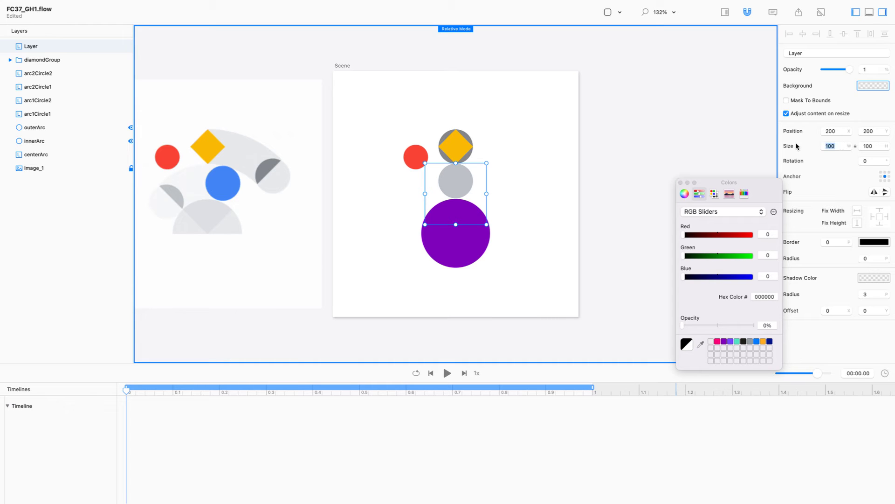
{"action": "type", "text": "56"}
{"action": "key", "text": "Return"}
{"action": "left_click_drag", "start_coordinate": [451, 195], "coordinate": [454, 147]}
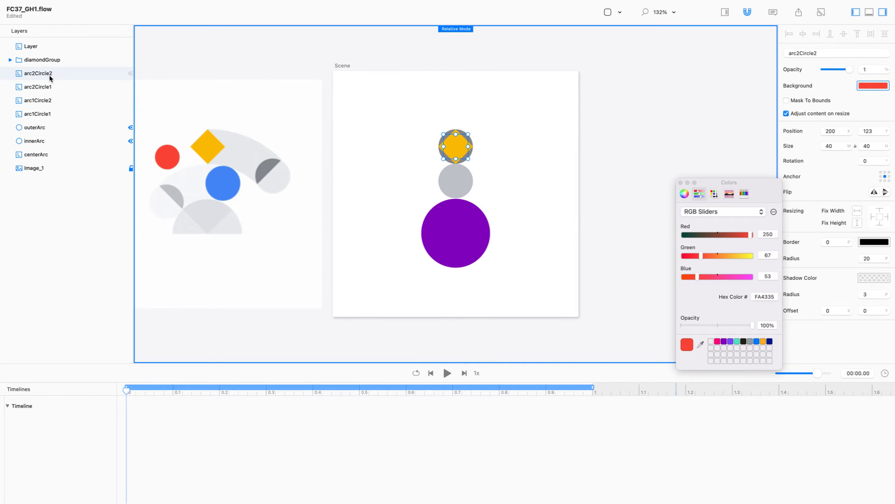
- Nest arc2Circle2 inside the second empty layer and rename the group circle2Group
{"action": "left_click_drag", "start_coordinate": [48, 75], "coordinate": [40, 48]}
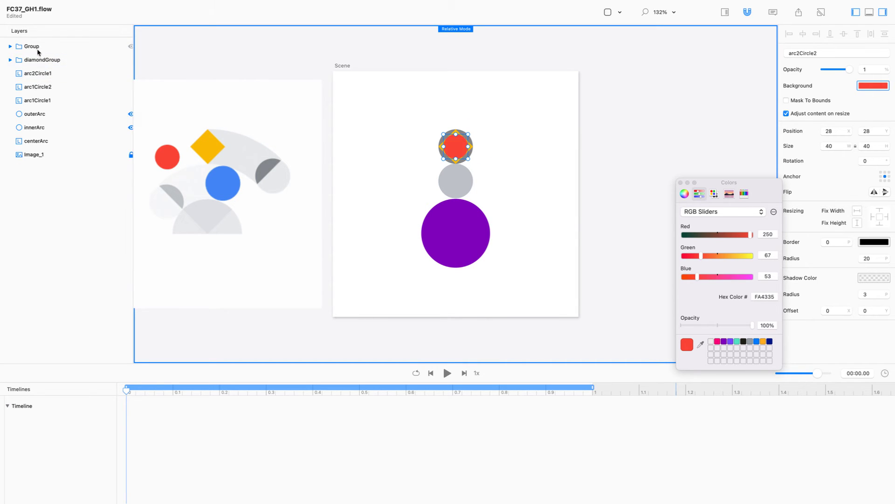
{"action": "left_click", "coordinate": [39, 50]}
{"action": "key", "text": "Return"}
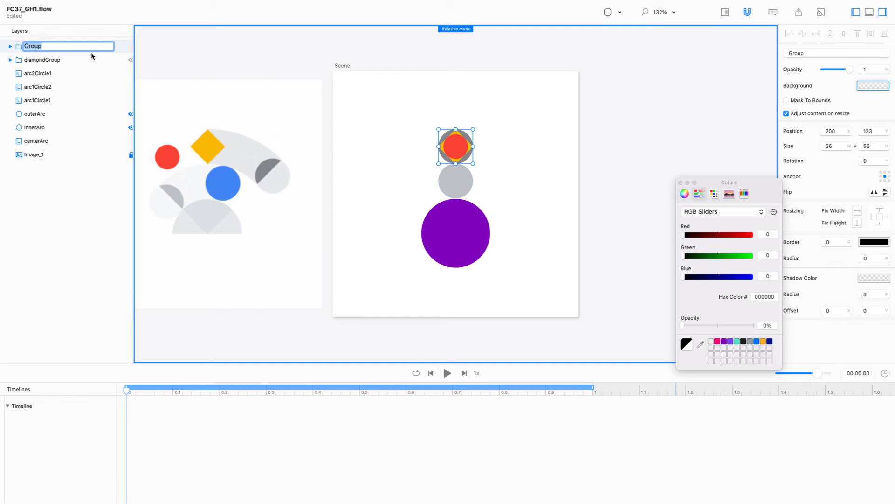
{"action": "type", "text": "circle2Group"}
{"action": "key", "text": "Return"}
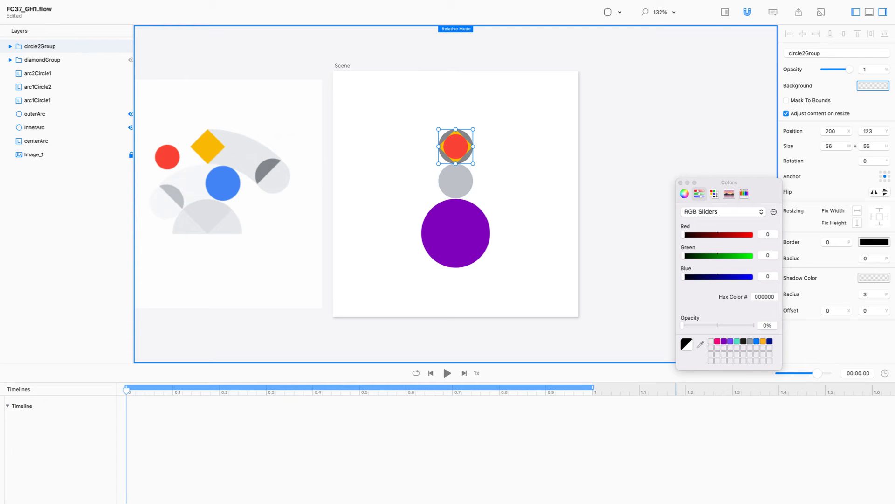
{"action": "left_click", "coordinate": [57, 62]}
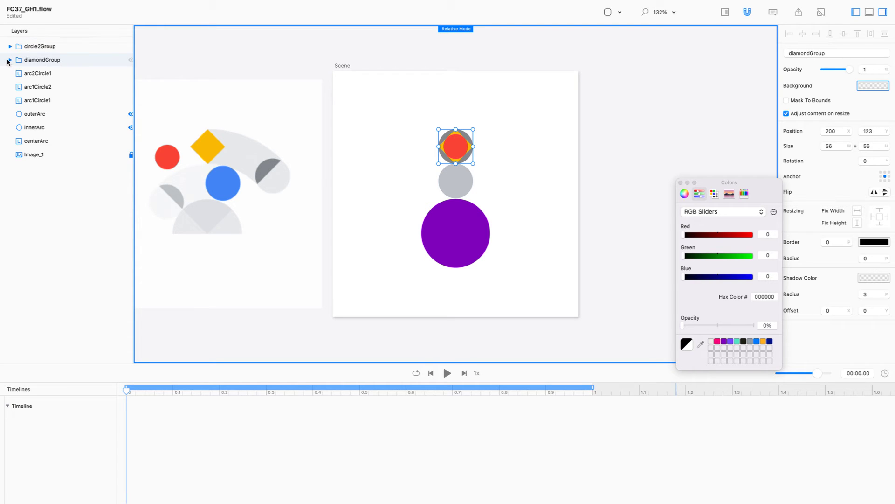
{"action": "left_click", "coordinate": [10, 59]}
{"action": "left_click", "coordinate": [464, 177]}
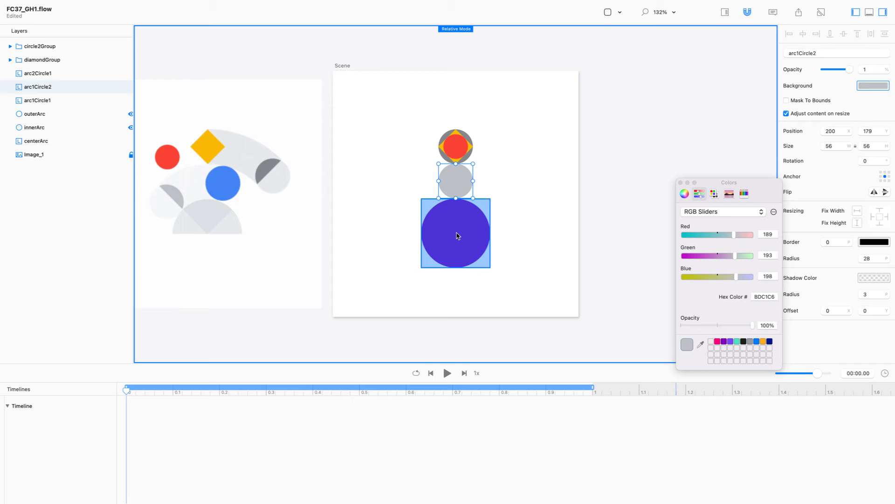
{"action": "key", "text": "super+Tab"}
{"action": "key", "text": "super+Tab"}
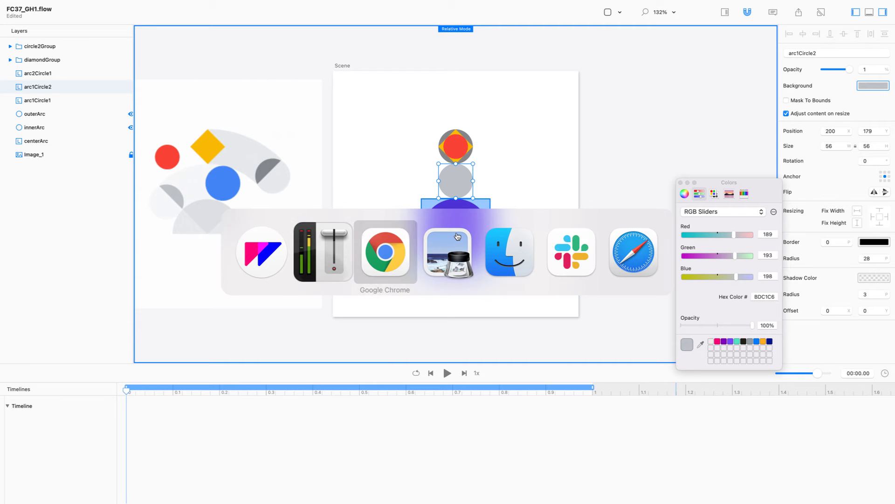
{"action": "left_click", "coordinate": [391, 2]}
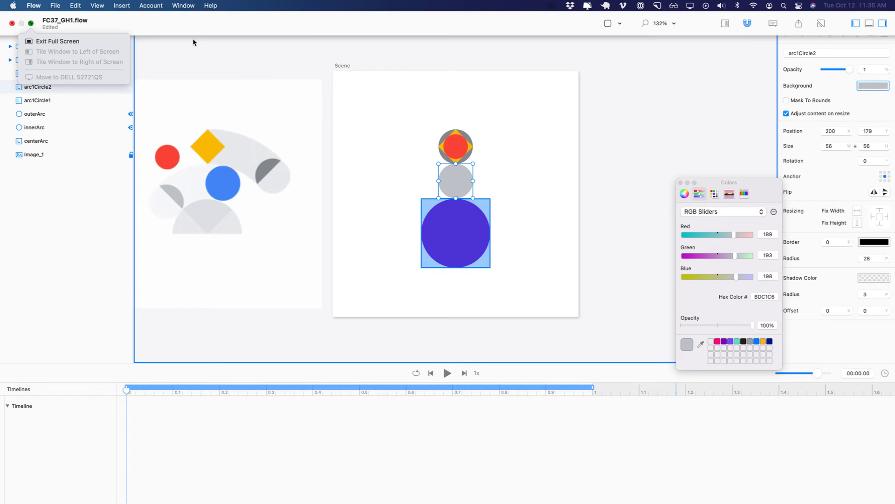
{"action": "left_click", "coordinate": [219, 64]}
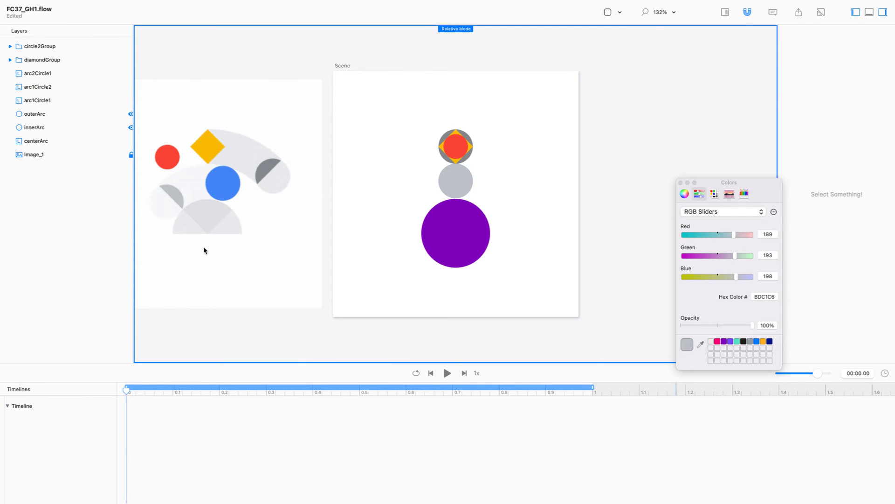
- Unlock the Image_1 reference, centre it in the canvas view and deselect it
{"action": "left_click", "coordinate": [131, 154]}
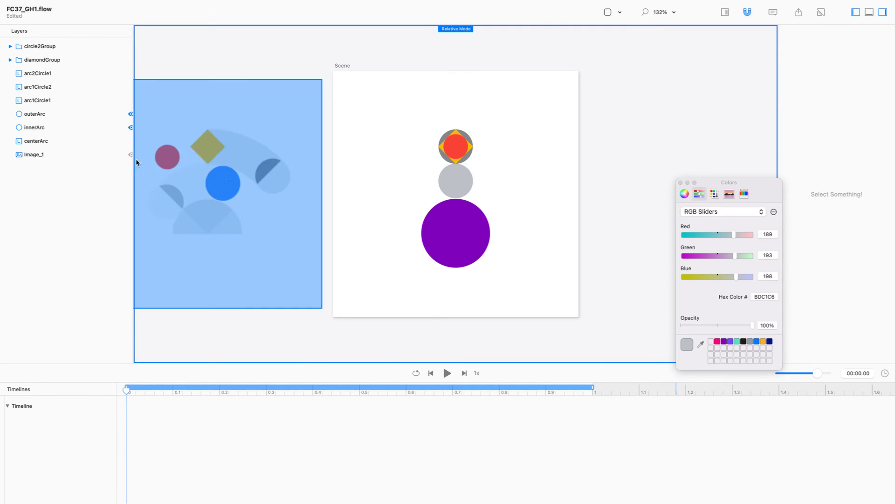
{"action": "left_click", "coordinate": [226, 176]}
{"action": "key", "text": "super+2"}
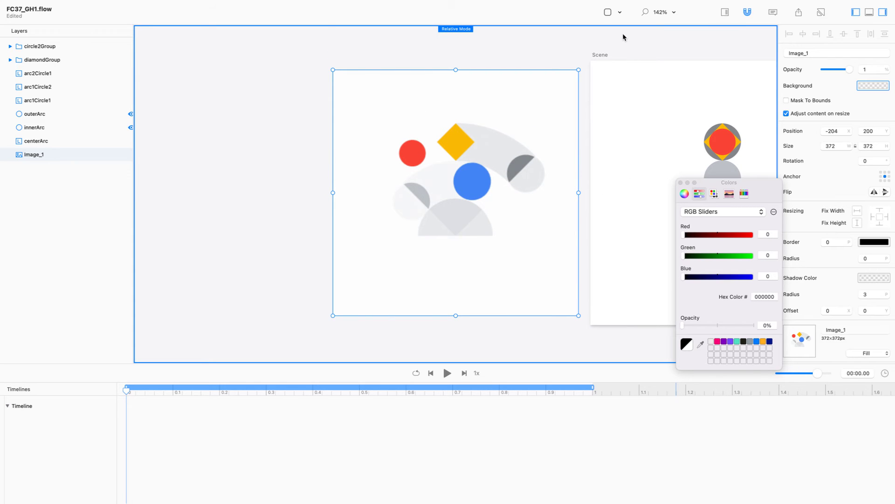
{"action": "left_click", "coordinate": [623, 35]}
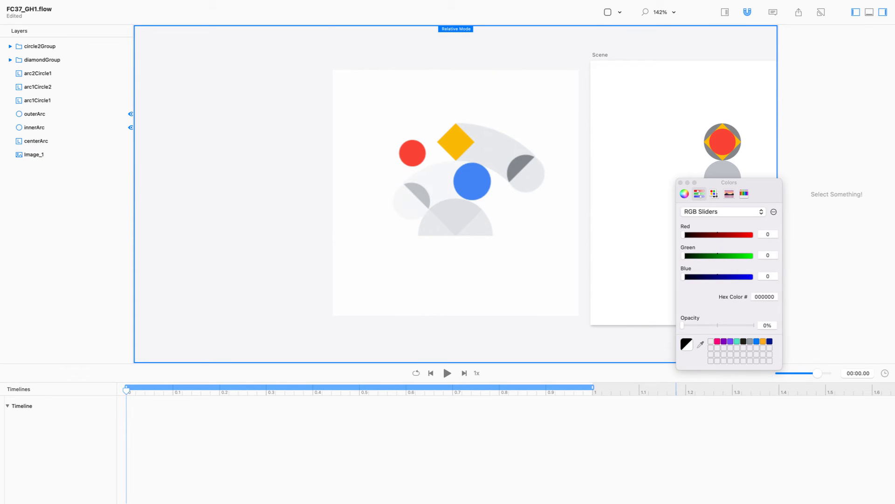
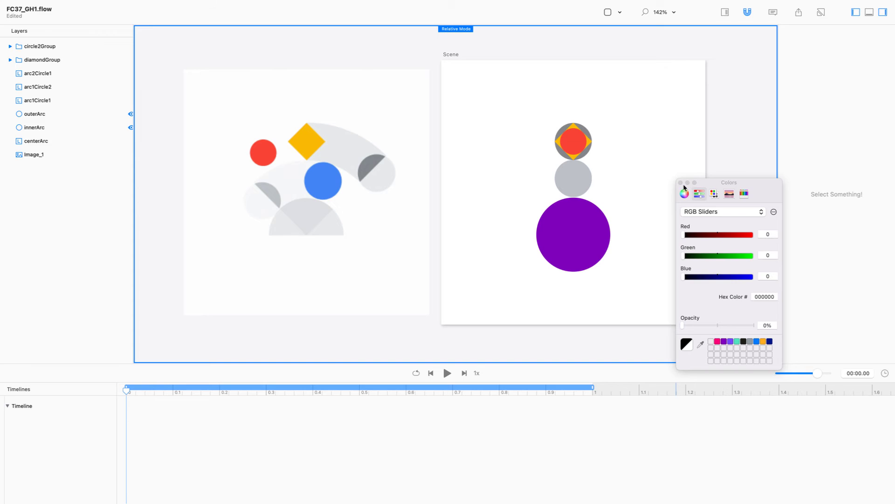
- Set the anchor of circle2Group, diamondGroup, arc2Circle1, arc1Circle2 and arc1Circle1 to bottom centre
{"action": "scroll", "coordinate": [760, 138], "scroll_direction": "right", "scroll_amount": 4}
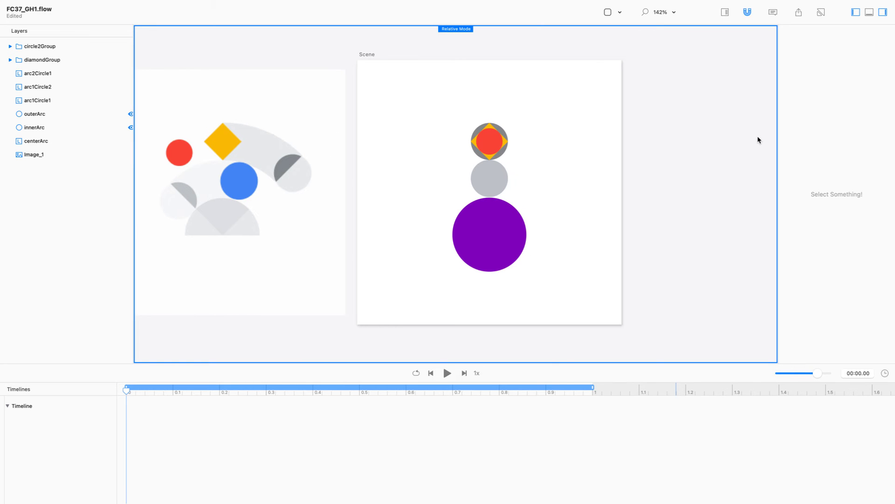
{"action": "scroll", "coordinate": [758, 139], "scroll_direction": "left", "scroll_amount": 2}
{"action": "left_click", "coordinate": [531, 187]}
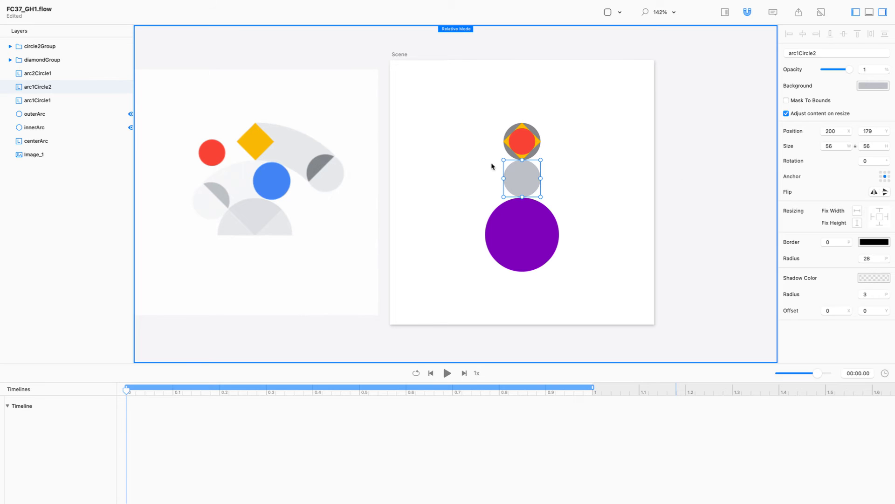
{"action": "left_click_drag", "start_coordinate": [645, 114], "coordinate": [497, 171]}
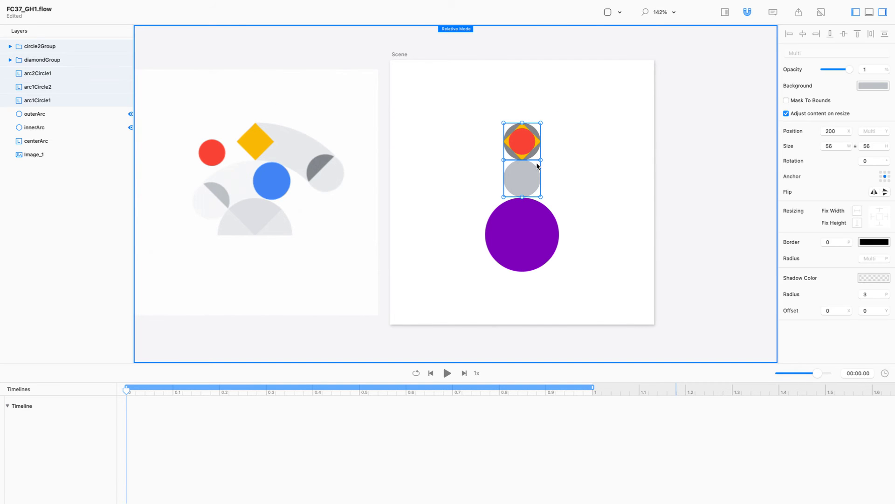
{"action": "left_click", "coordinate": [885, 181]}
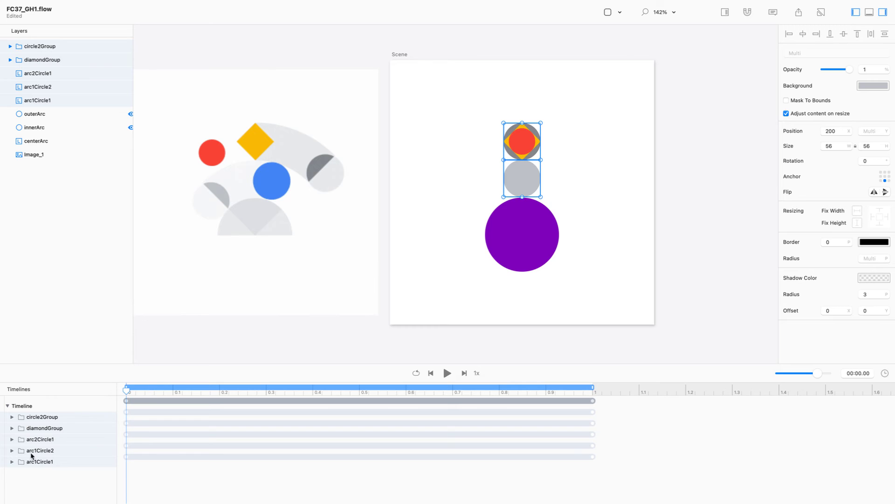
- Set the starting Anchor Point Y of arc1Circle2 and arc1Circle1 to 2 and delete their end keyframes from the timeline
{"action": "left_click", "coordinate": [14, 462]}
{"action": "left_click", "coordinate": [13, 451]}
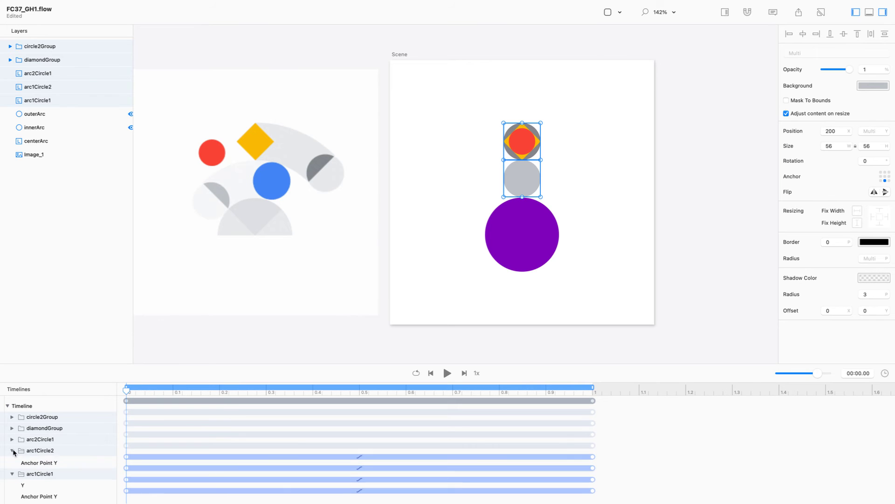
{"action": "left_click_drag", "start_coordinate": [108, 362], "coordinate": [108, 304]}
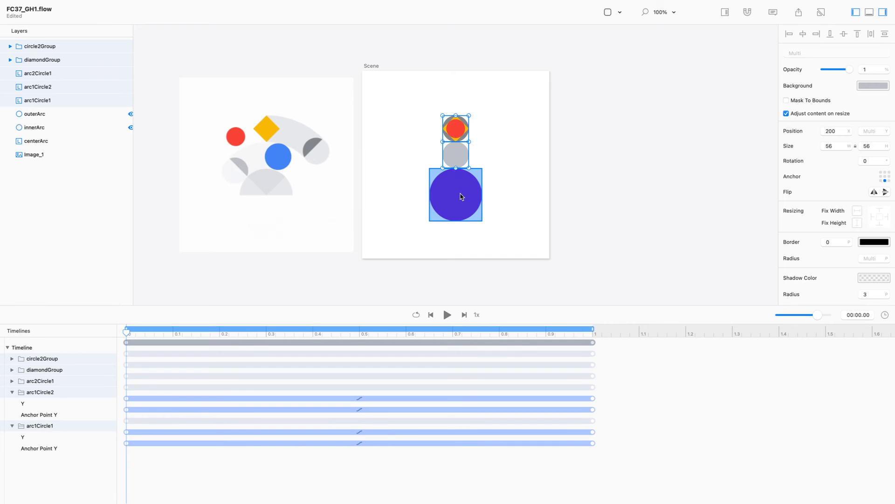
{"action": "left_click", "coordinate": [126, 409]}
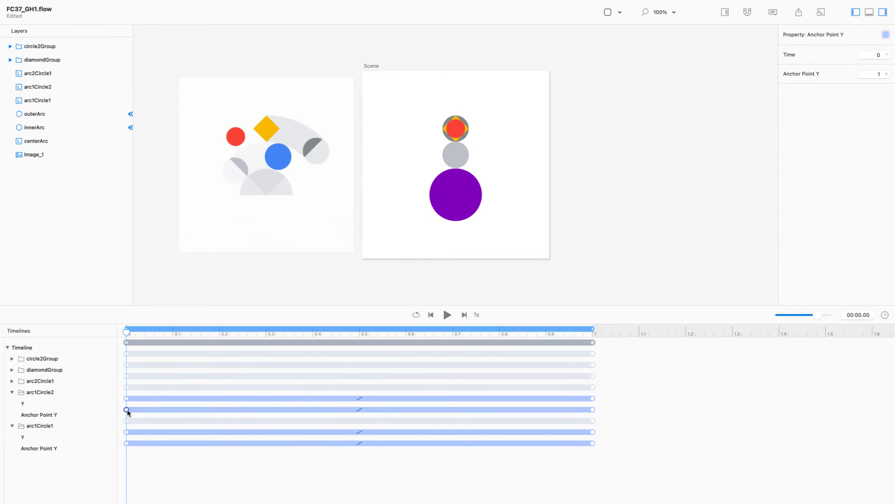
{"action": "double_click", "coordinate": [884, 73]}
{"action": "left_click", "coordinate": [124, 443]}
{"action": "type", "text": "2"}
{"action": "key", "text": "Return"}
{"action": "left_click_drag", "start_coordinate": [633, 469], "coordinate": [561, 371]}
{"action": "key", "text": "Delete"}
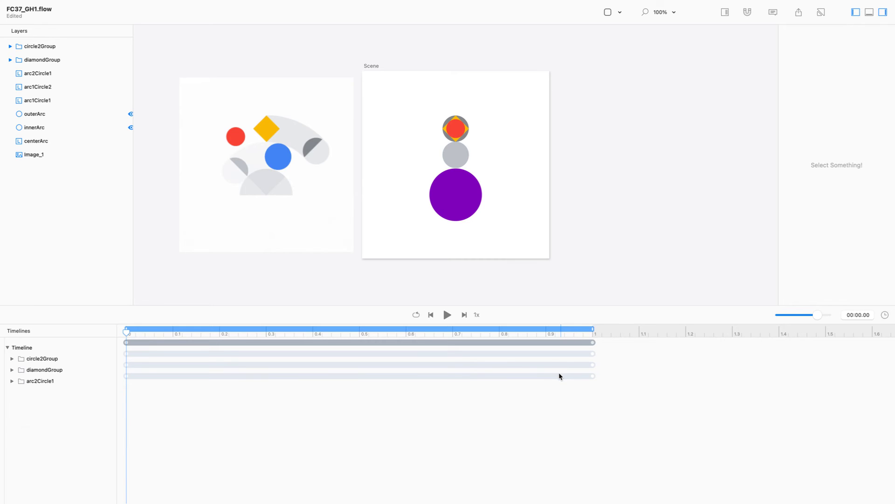
- Select circle2Group, diamondGroup and arc2Circle1 and expand all three in the timeline to expose their Anchor Point Y tracks
{"action": "left_click", "coordinate": [45, 47]}
{"action": "left_click_drag", "start_coordinate": [535, 94], "coordinate": [439, 133]}
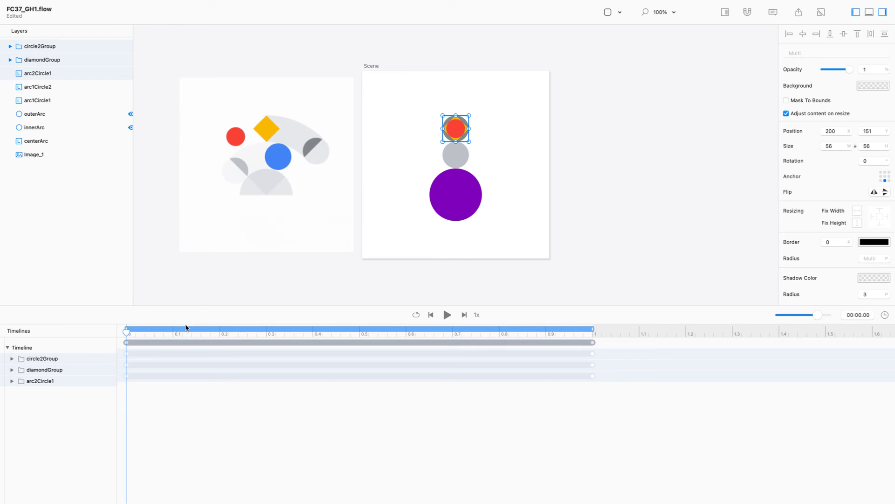
{"action": "left_click", "coordinate": [12, 381]}
{"action": "left_click", "coordinate": [12, 369]}
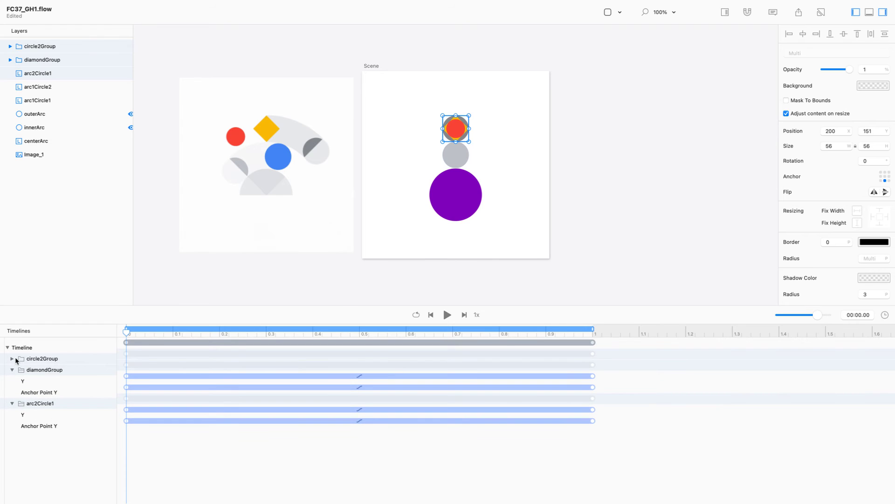
{"action": "left_click", "coordinate": [12, 360]}
{"action": "left_click", "coordinate": [12, 359]}
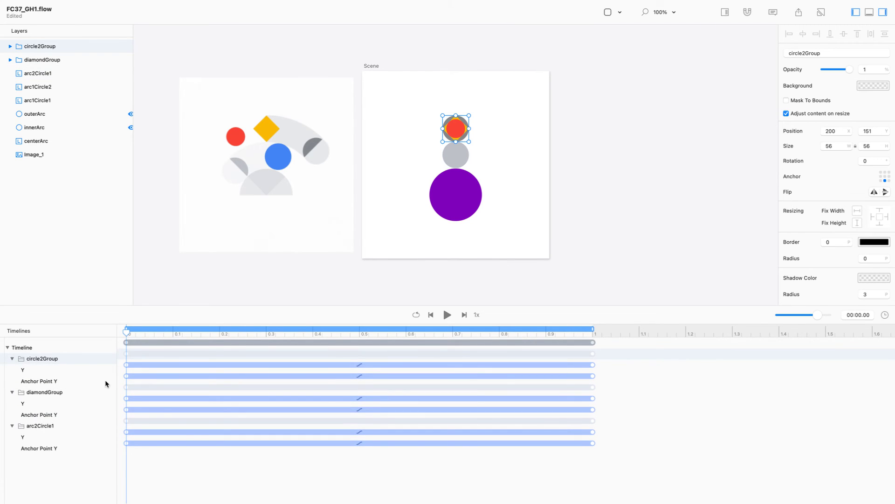
- Set the starting Anchor Point Y of circle2Group, diamondGroup and arc2Circle1 to 3 and delete their end keyframes
{"action": "left_click", "coordinate": [126, 375]}
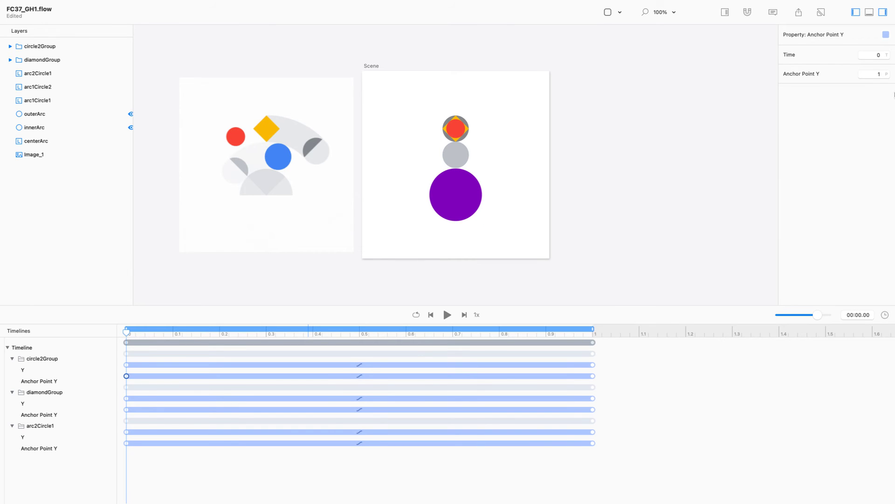
{"action": "double_click", "coordinate": [876, 76]}
{"action": "type", "text": "3"}
{"action": "key", "text": "Return"}
{"action": "left_click", "coordinate": [127, 410]}
{"action": "double_click", "coordinate": [879, 75]}
{"action": "type", "text": "3"}
{"action": "left_click", "coordinate": [126, 443]}
{"action": "double_click", "coordinate": [878, 74]}
{"action": "type", "text": "3"}
{"action": "left_click_drag", "start_coordinate": [662, 495], "coordinate": [577, 358]}
{"action": "key", "text": "Delete"}
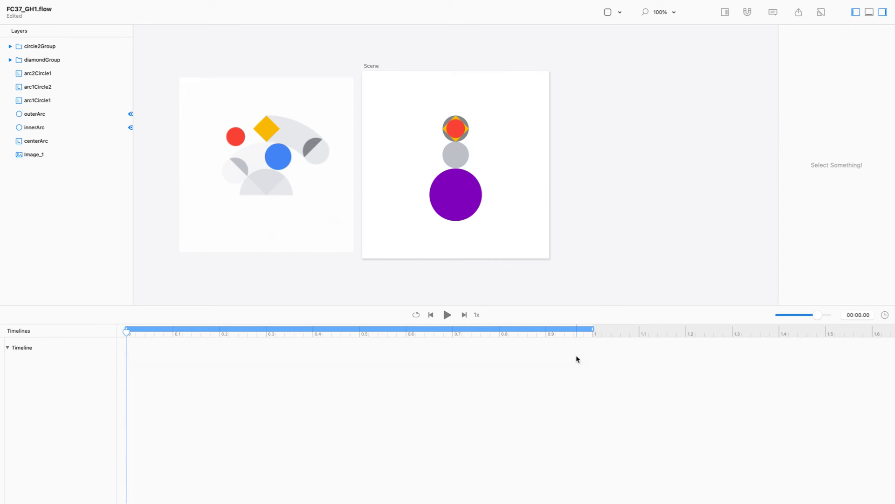
- Try several rotations on arc1Circle2, including 20, -50, 40 and 10 degrees, to test its anchor, and revert them
{"action": "left_click", "coordinate": [456, 150]}
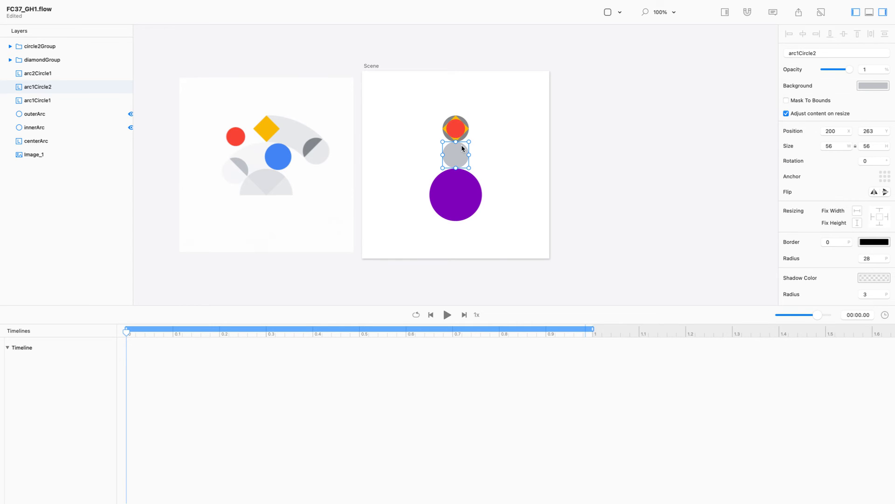
{"action": "left_click_drag", "start_coordinate": [637, 305], "coordinate": [656, 388]}
{"action": "left_click", "coordinate": [867, 161]}
{"action": "type", "text": "40"}
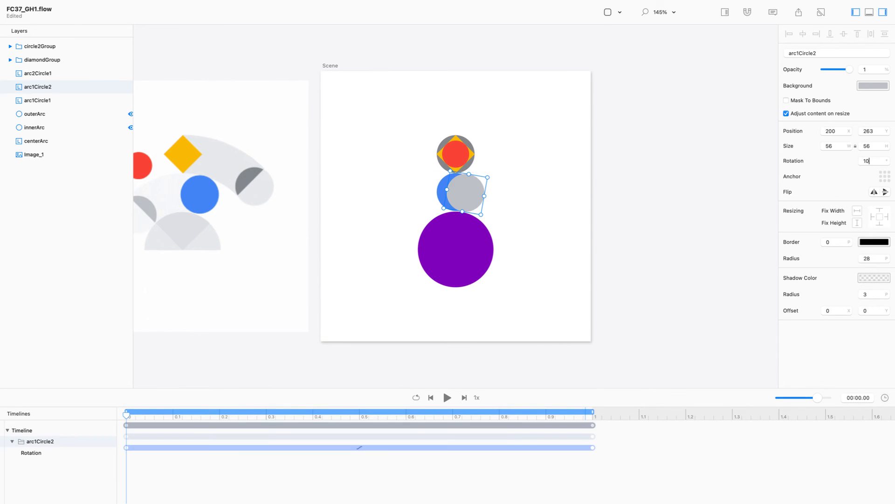
{"action": "key", "text": "BackSpace"}
{"action": "key", "text": "BackSpace"}
{"action": "type", "text": "-70"}
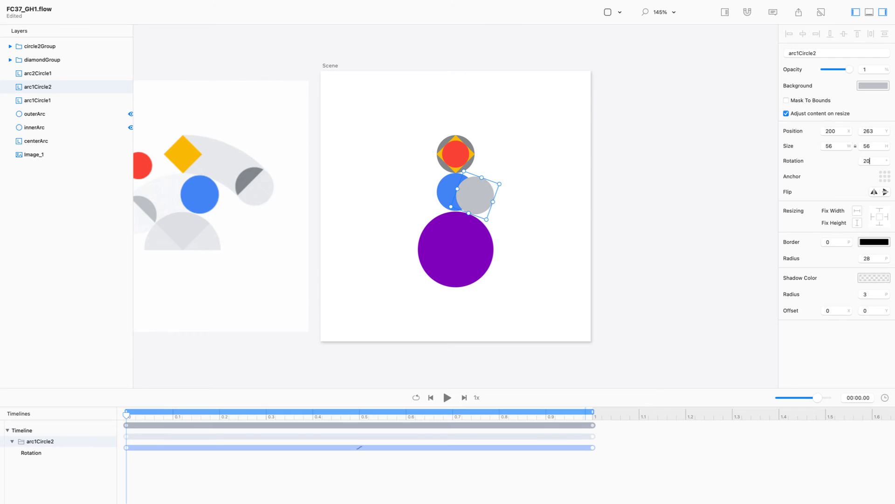
{"action": "key", "text": "BackSpace"}
{"action": "key", "text": "BackSpace"}
{"action": "key", "text": "BackSpace"}
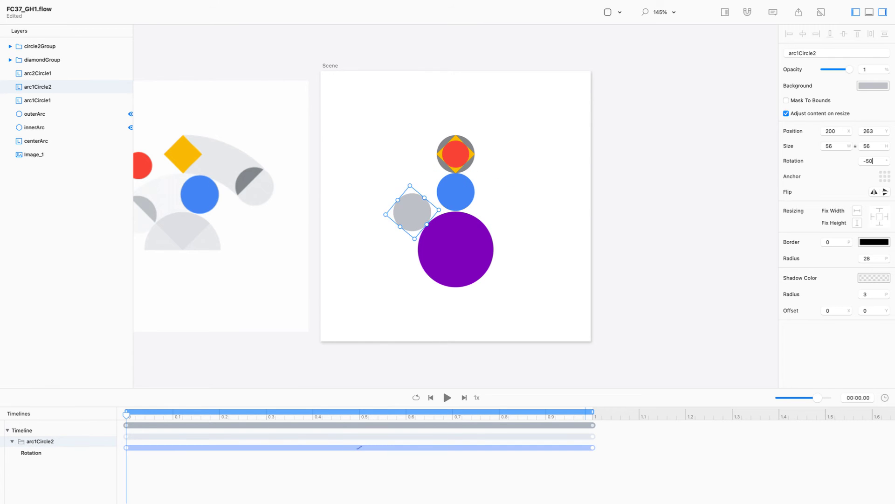
{"action": "type", "text": "20"}
{"action": "key", "text": "BackSpace"}
{"action": "key", "text": "BackSpace"}
{"action": "type", "text": "40"}
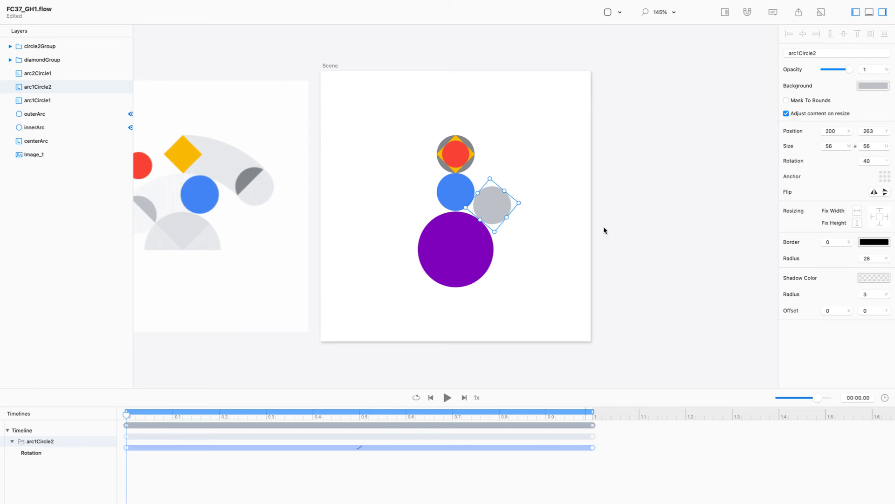
{"action": "key", "text": "BackSpace"}
{"action": "key", "text": "BackSpace"}
{"action": "type", "text": "10"}
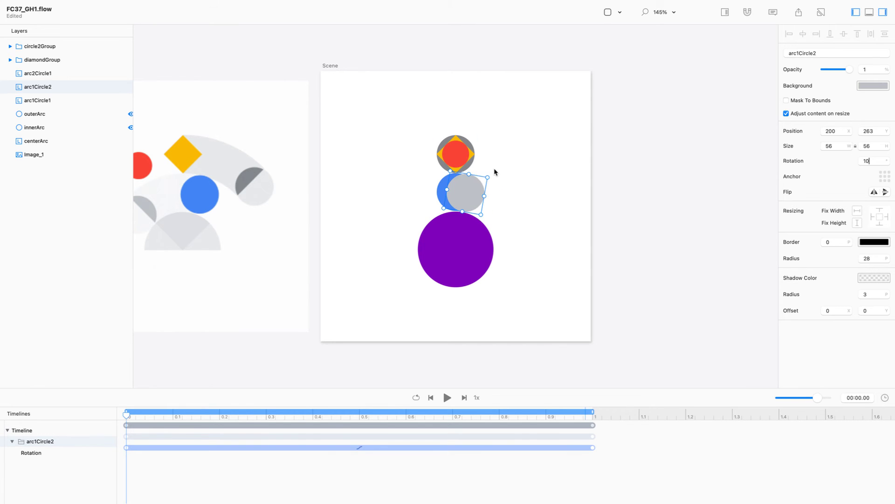
{"action": "key", "text": "Escape"}
- Try rotating circle2Group, diamondGroup, arc2Circle1, arc1Circle2 and arc1Circle1 together by 30 and -20 degrees, undo the rotation and deselect
{"action": "left_click_drag", "start_coordinate": [530, 118], "coordinate": [446, 200]}
{"action": "left_click", "coordinate": [877, 161]}
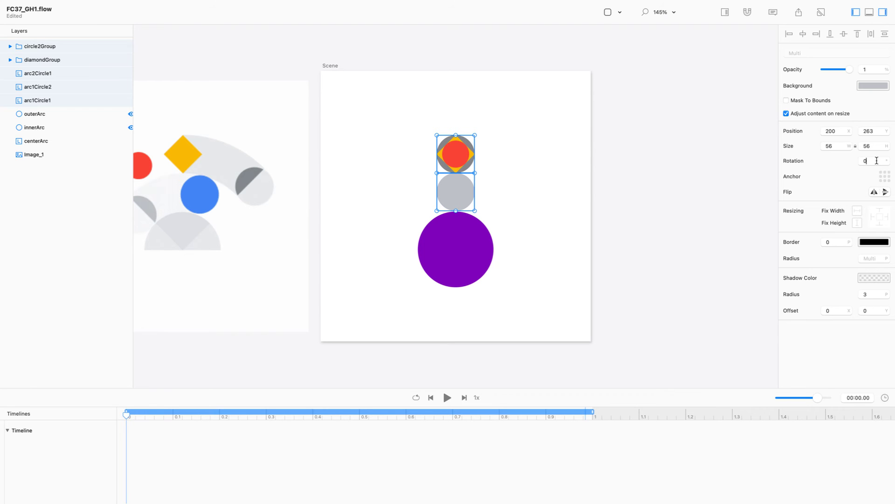
{"action": "key", "text": "BackSpace"}
{"action": "type", "text": "-30"}
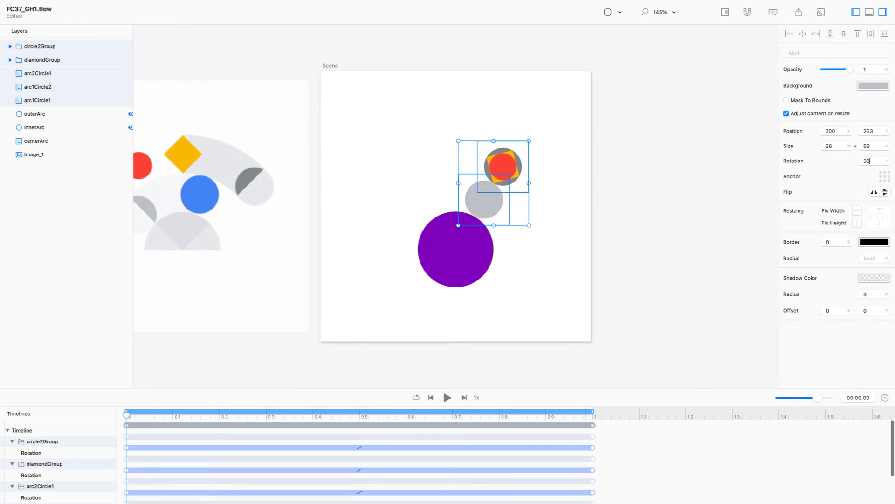
{"action": "key", "text": "BackSpace"}
{"action": "key", "text": "BackSpace"}
{"action": "type", "text": "40"}
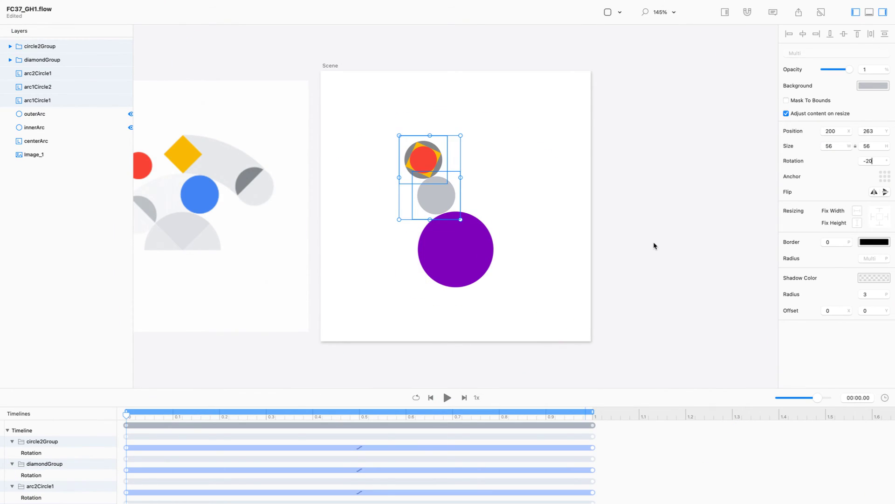
{"action": "key", "text": "super+z"}
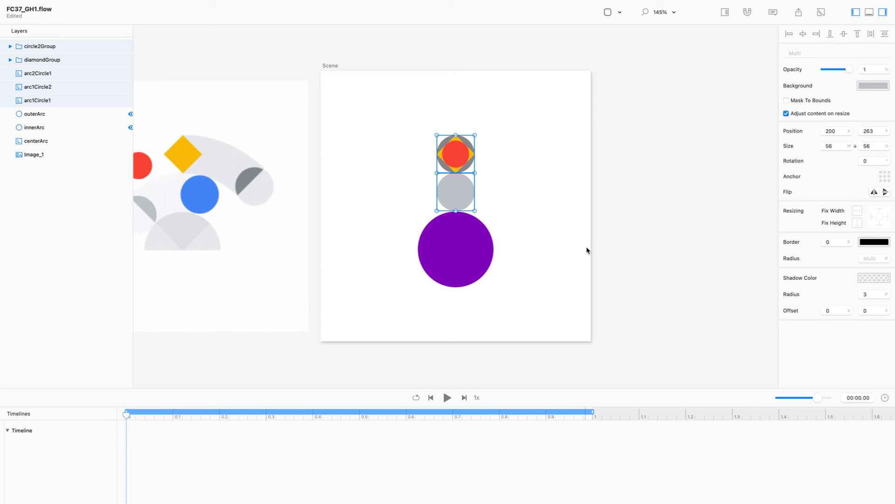
{"action": "left_click", "coordinate": [644, 266]}
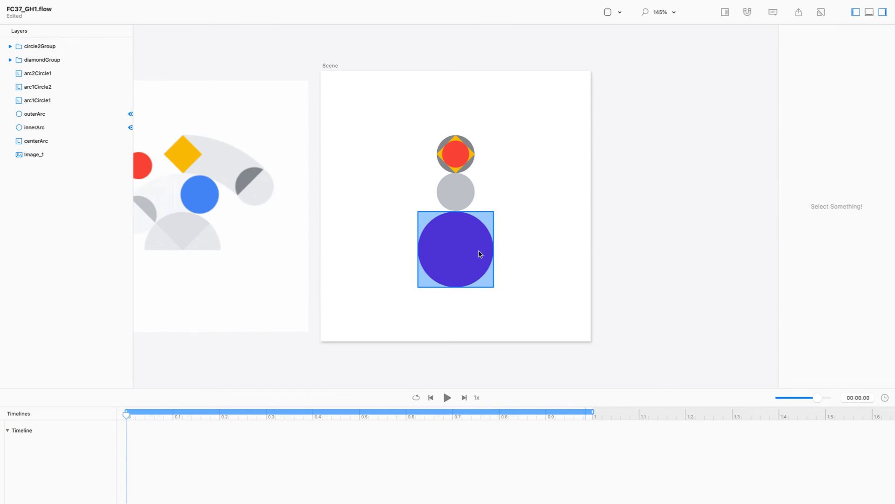
- Try to recolour centerArc's background by sampling the half circle in the reference image
{"action": "left_click", "coordinate": [452, 256]}
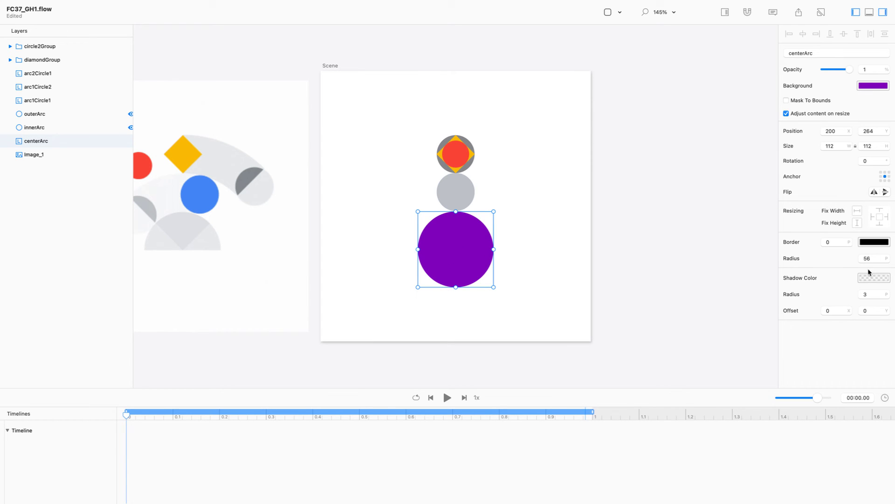
{"action": "left_click", "coordinate": [867, 87]}
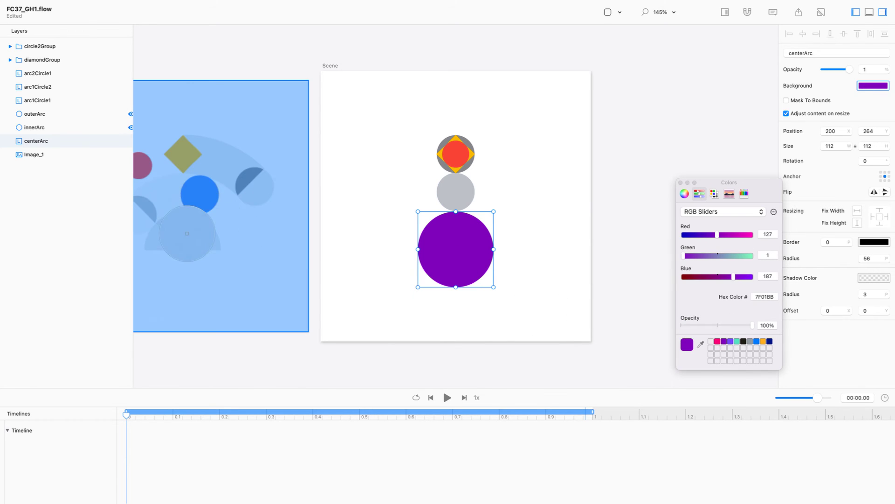
{"action": "left_click", "coordinate": [184, 231]}
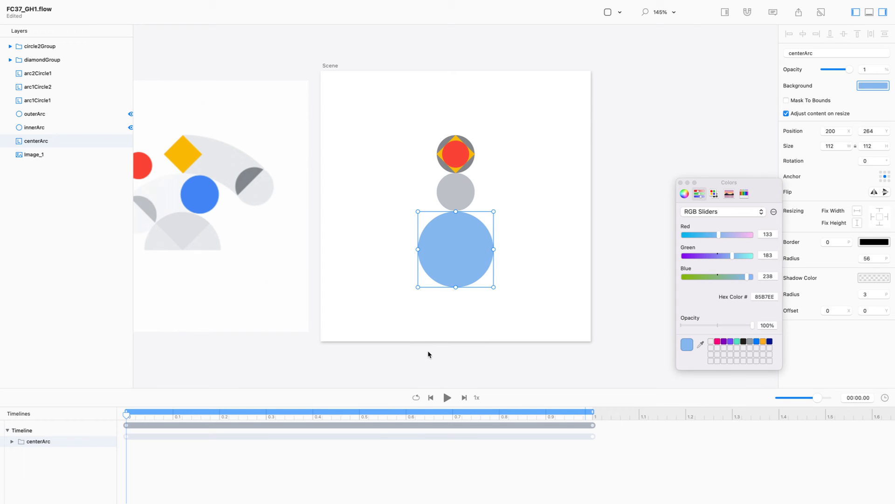
{"action": "left_click", "coordinate": [701, 344]}
{"action": "left_click", "coordinate": [189, 228]}
{"action": "left_click", "coordinate": [181, 77]}
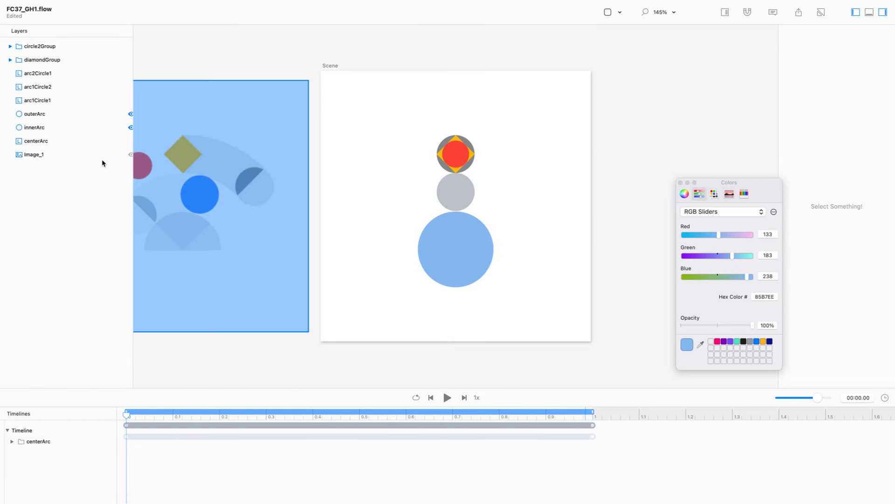
- Lock Image_1 and fill centerArc with the light grey E0E2E5 sampled from the reference's half circle
{"action": "left_click", "coordinate": [131, 155]}
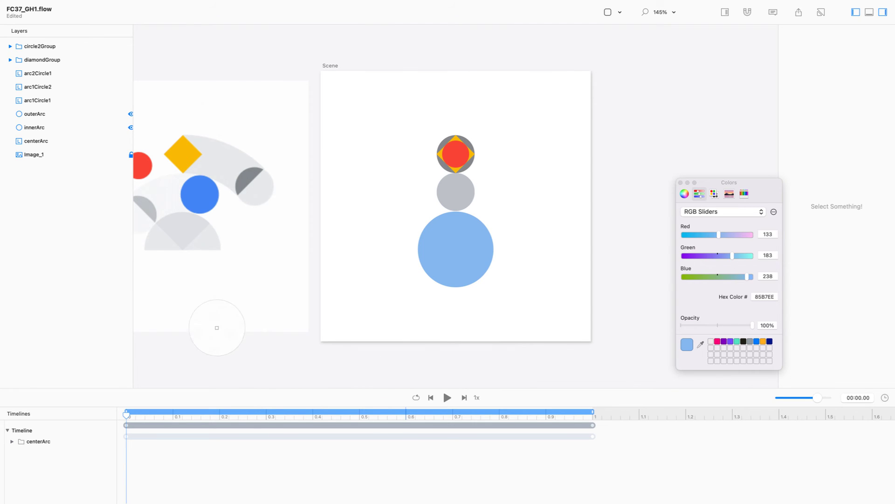
{"action": "left_click", "coordinate": [182, 227]}
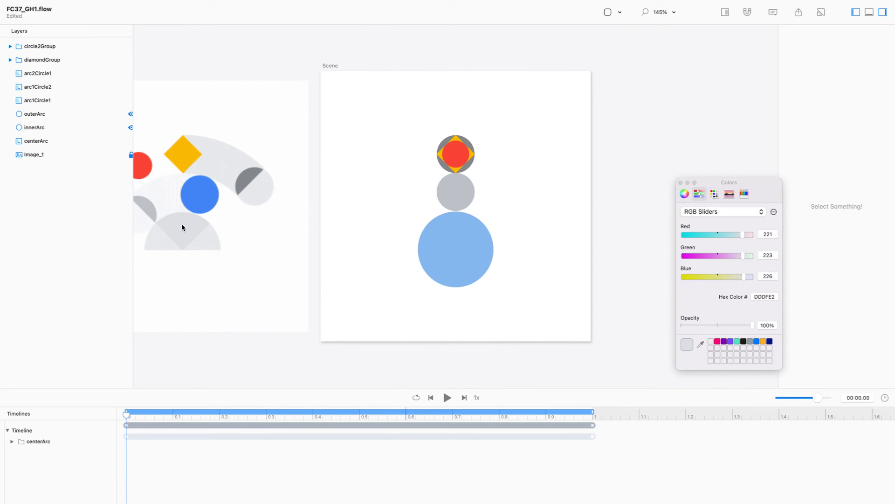
{"action": "left_click", "coordinate": [198, 243]}
{"action": "left_click", "coordinate": [700, 344]}
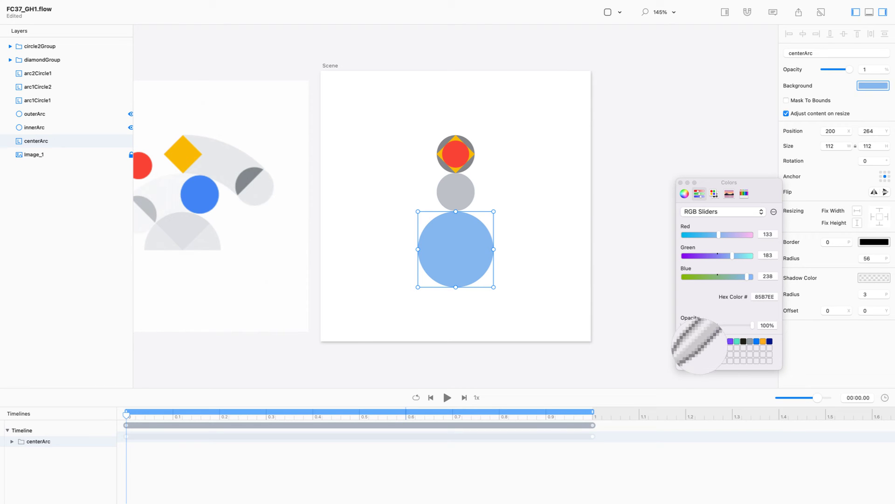
{"action": "left_click", "coordinate": [179, 225]}
{"action": "left_click", "coordinate": [606, 249]}
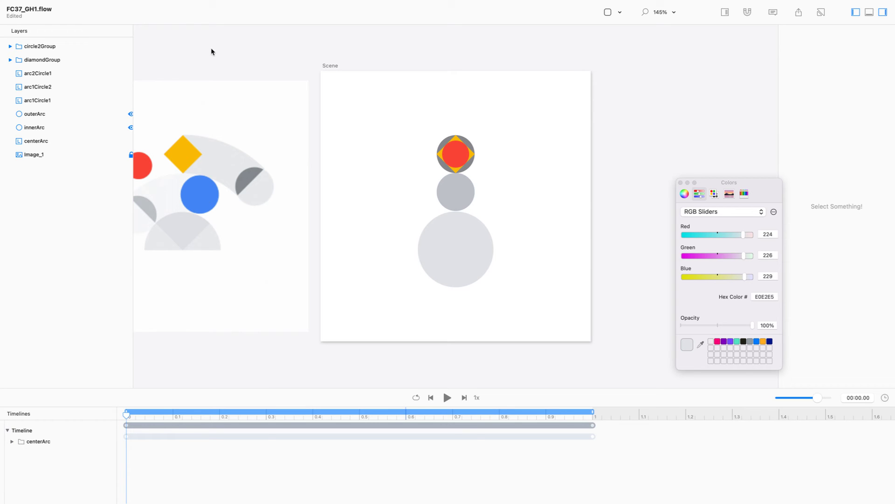
{"action": "scroll", "coordinate": [215, 56], "scroll_direction": "left", "scroll_amount": 5}
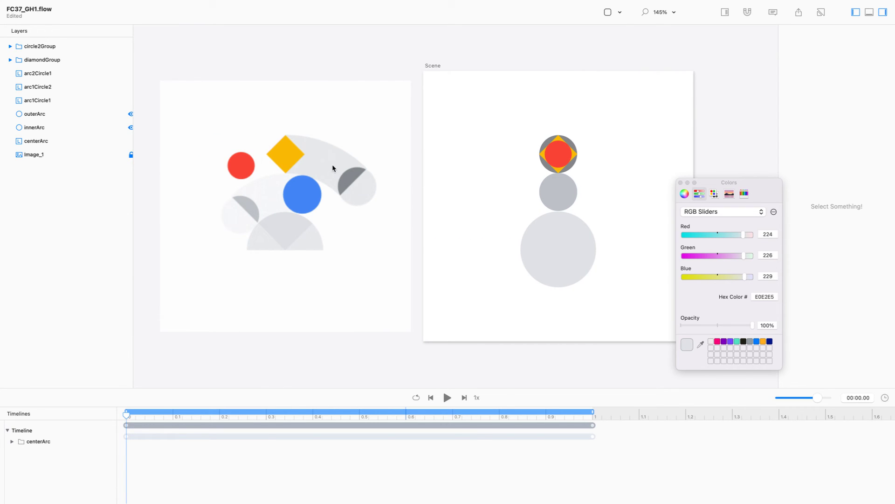
{"action": "left_click", "coordinate": [680, 182]}
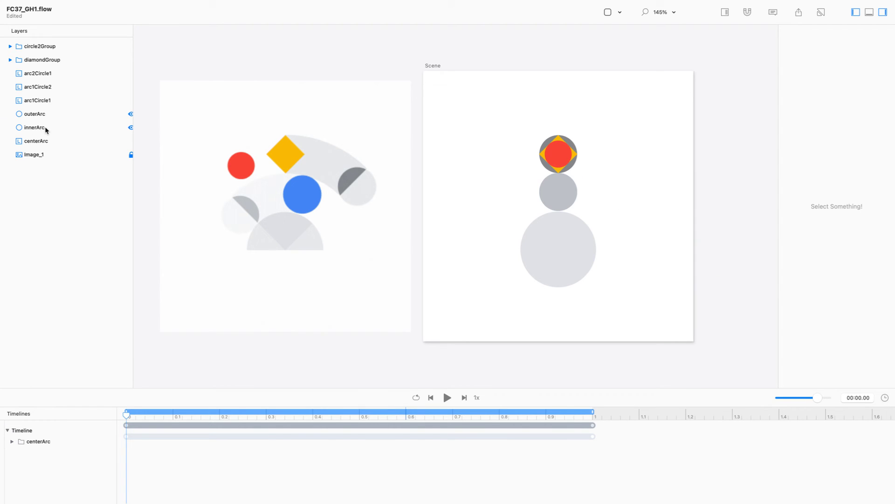
- Unlock the Image_1 reference, move it onto the scene at X 200 and delete its end X keyframe
{"action": "left_click", "coordinate": [130, 128]}
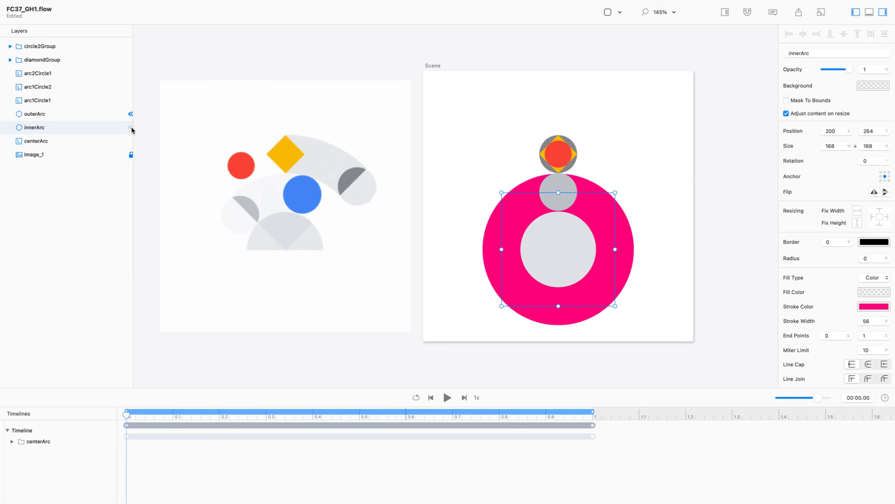
{"action": "left_click", "coordinate": [131, 128]}
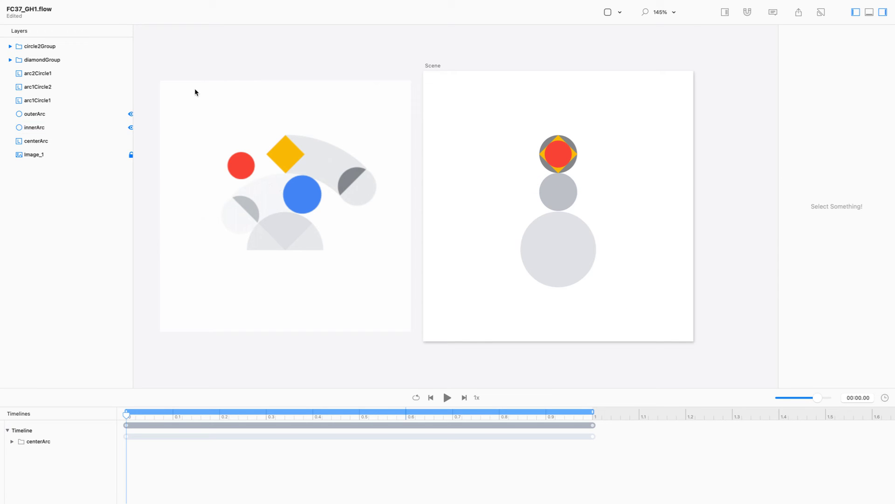
{"action": "left_click", "coordinate": [131, 154]}
{"action": "left_click", "coordinate": [268, 205]}
{"action": "left_click_drag", "start_coordinate": [267, 205], "coordinate": [539, 206]}
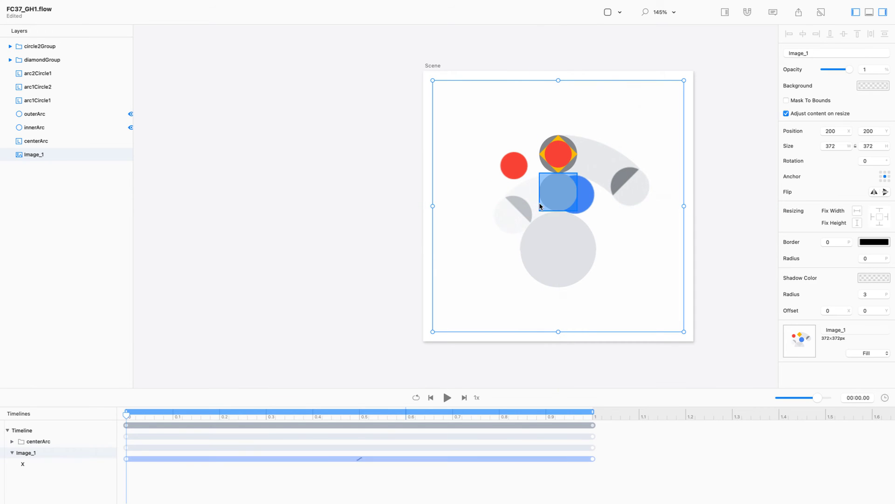
{"action": "left_click", "coordinate": [561, 188]}
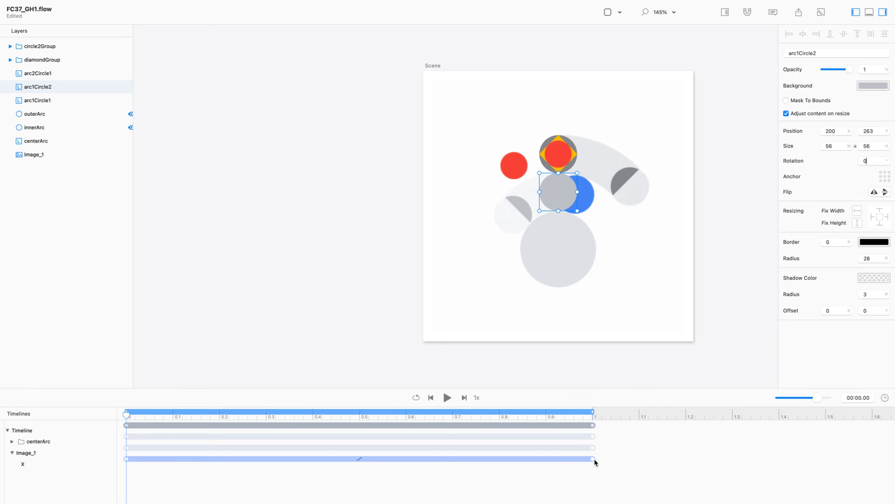
{"action": "left_click", "coordinate": [593, 459]}
{"action": "key", "text": "BackSpace"}
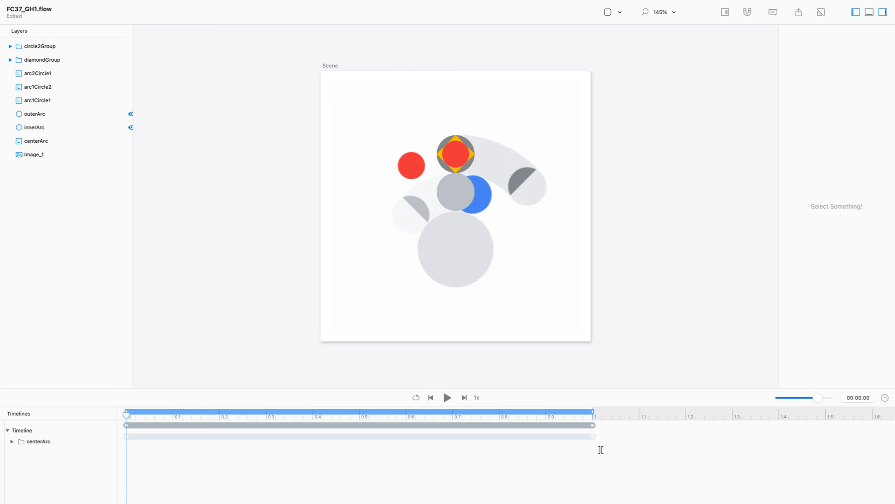
- Turn on Relative Mode and set arc1Circle2's rotation to -53 degrees to match the grey circle in the reference
{"action": "key", "text": "r"}
{"action": "left_click", "coordinate": [455, 190]}
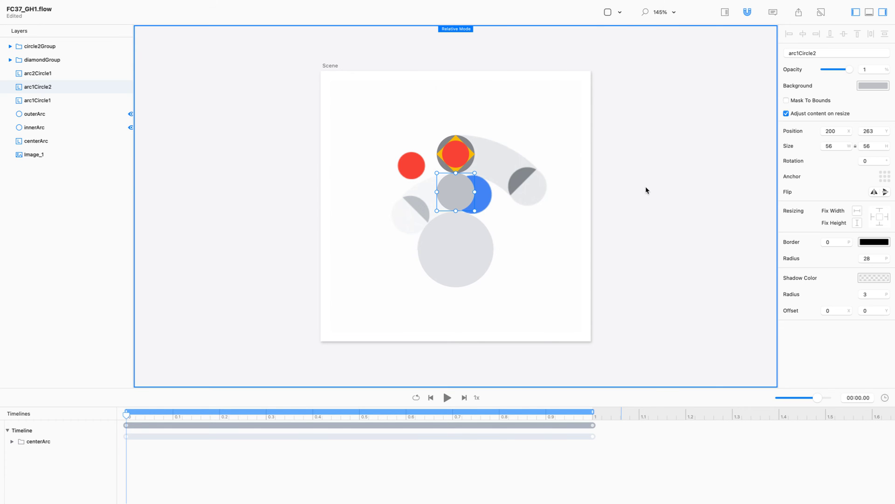
{"action": "left_click", "coordinate": [868, 160]}
{"action": "type", "text": "-50"}
{"action": "key", "text": "Return"}
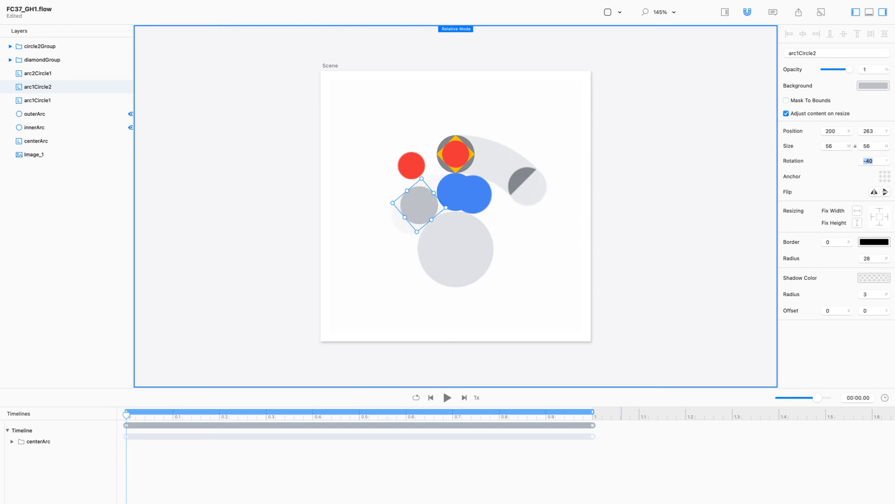
{"action": "key", "text": "Down"}
{"action": "key", "text": "Down"}
{"action": "key", "text": "Down"}
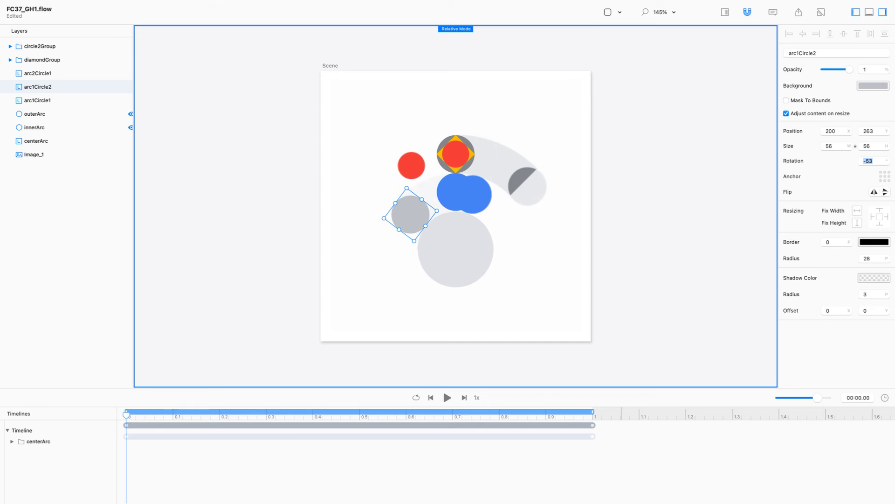
- Set arc1Circle1's rotation to 17 degrees to match the blue circle in the reference
{"action": "left_click", "coordinate": [472, 187]}
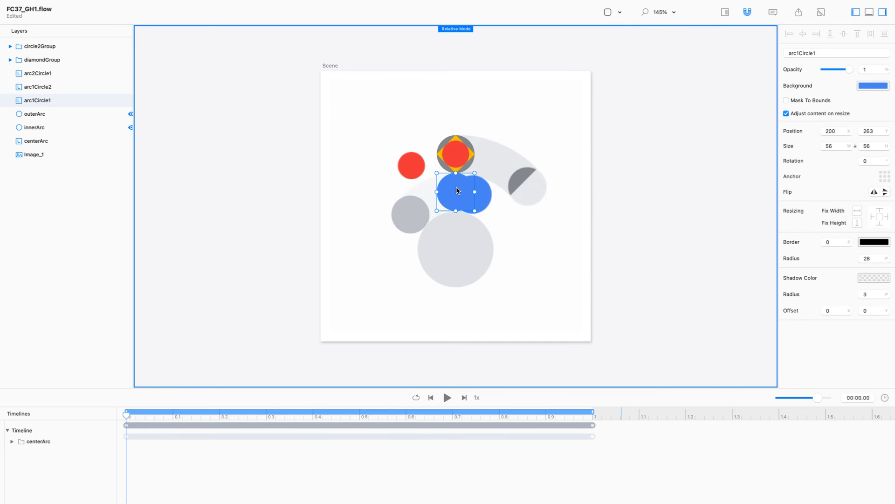
{"action": "left_click", "coordinate": [867, 160]}
{"action": "type", "text": "20"}
{"action": "key", "text": "BackSpace"}
{"action": "key", "text": "BackSpace"}
{"action": "type", "text": "17"}
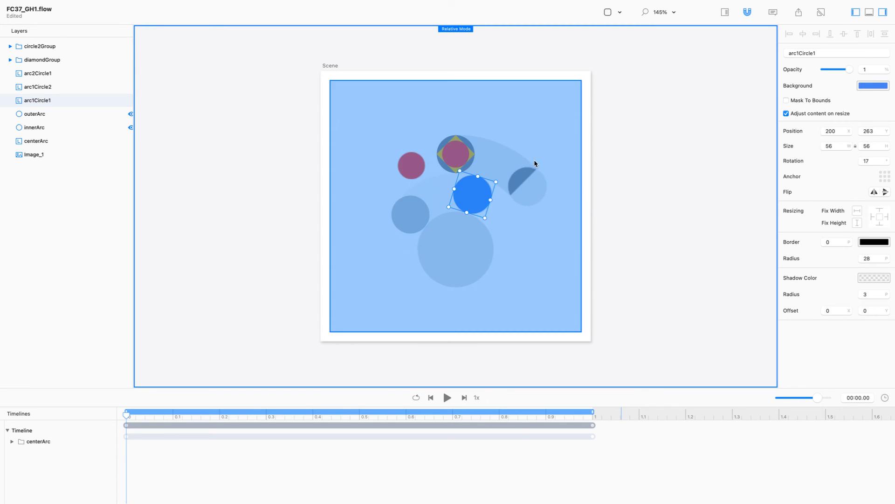
- Nudge circle2Group to X 200 and set its rotation to -28 degrees to match the reference's red circle
{"action": "left_click", "coordinate": [460, 157]}
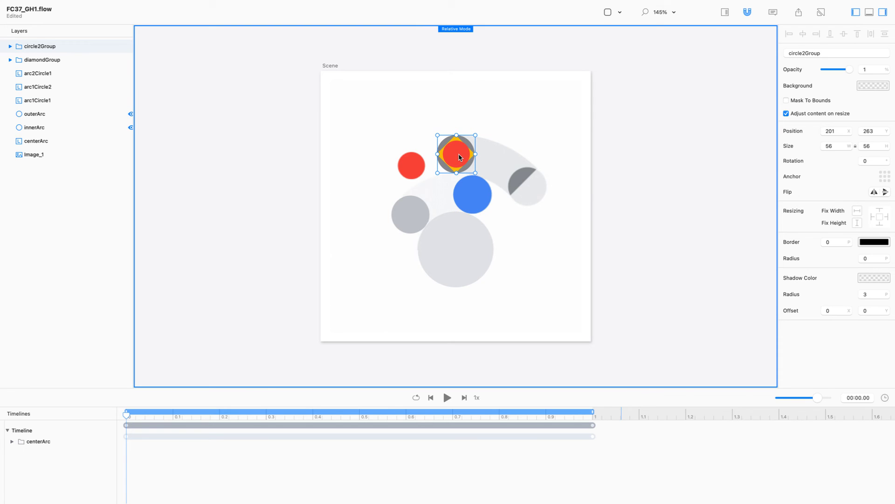
{"action": "key", "text": "Left"}
{"action": "double_click", "coordinate": [878, 164]}
{"action": "type", "text": "30"}
{"action": "key", "text": "BackSpace"}
{"action": "key", "text": "BackSpace"}
{"action": "type", "text": "-30"}
{"action": "key", "text": "Up"}
{"action": "key", "text": "Up"}
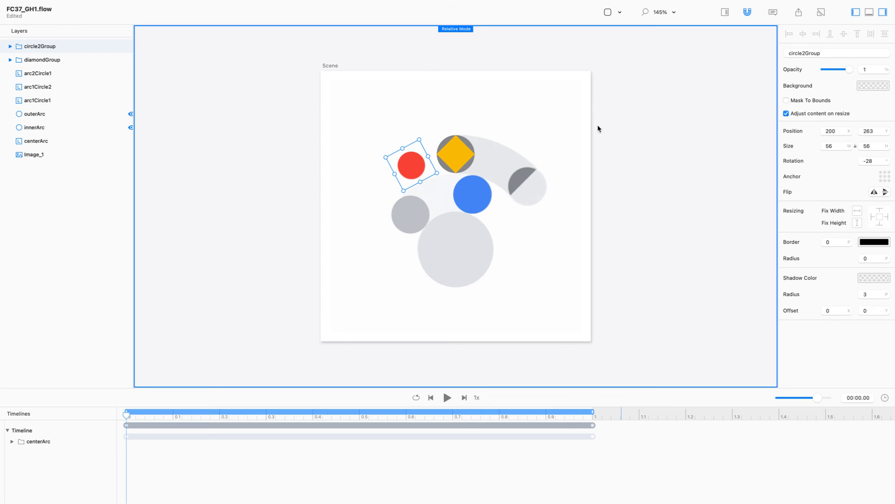
- Set arc2Circle1's rotation to 49 degrees to match the dark grey half circle in the reference
{"action": "left_click", "coordinate": [453, 155]}
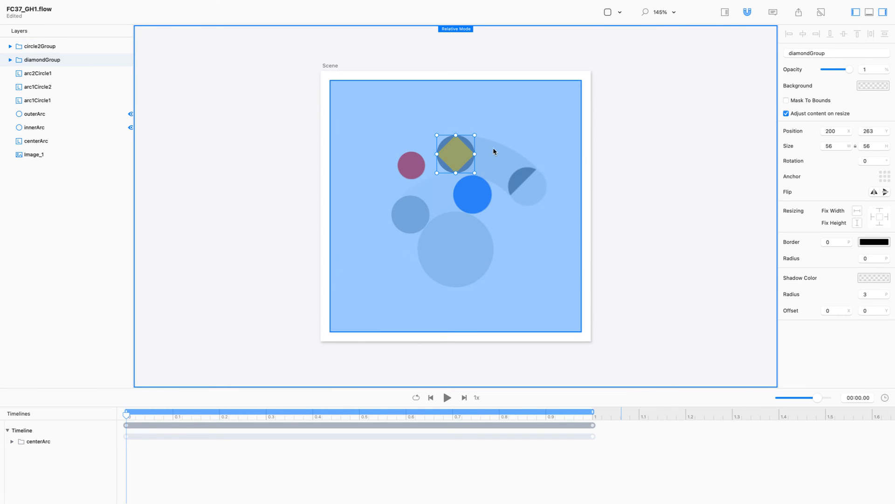
{"action": "left_click", "coordinate": [88, 44]}
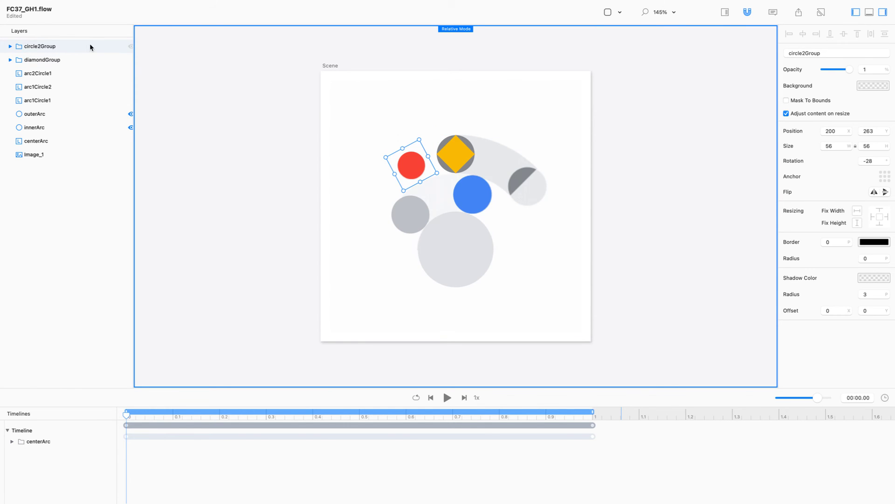
{"action": "left_click", "coordinate": [71, 74]}
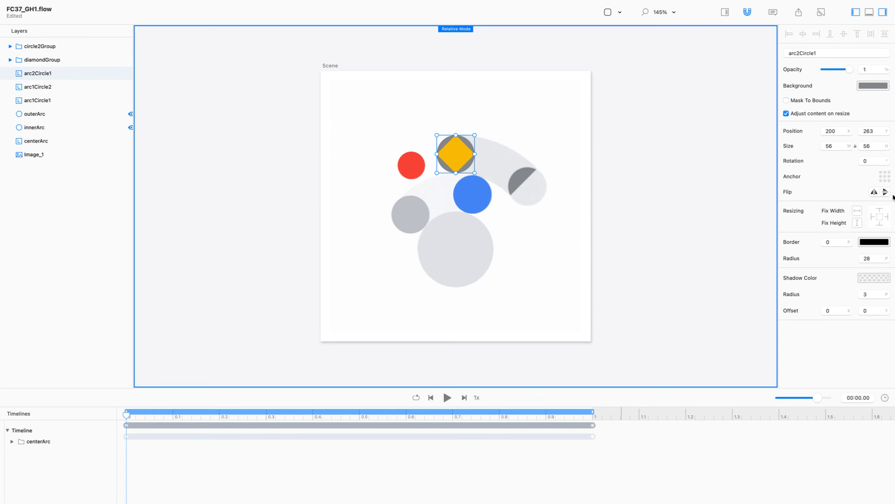
{"action": "left_click", "coordinate": [875, 158]}
{"action": "type", "text": "40"}
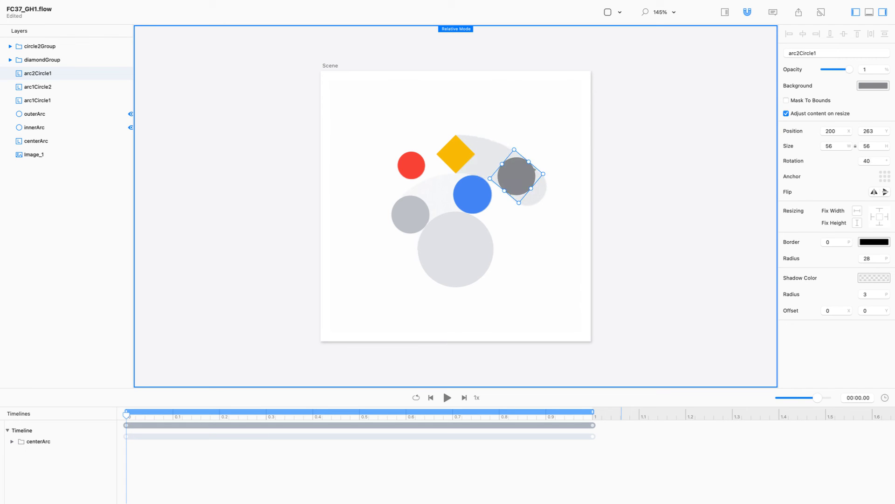
{"action": "key", "text": "BackSpace"}
{"action": "type", "text": "9"}
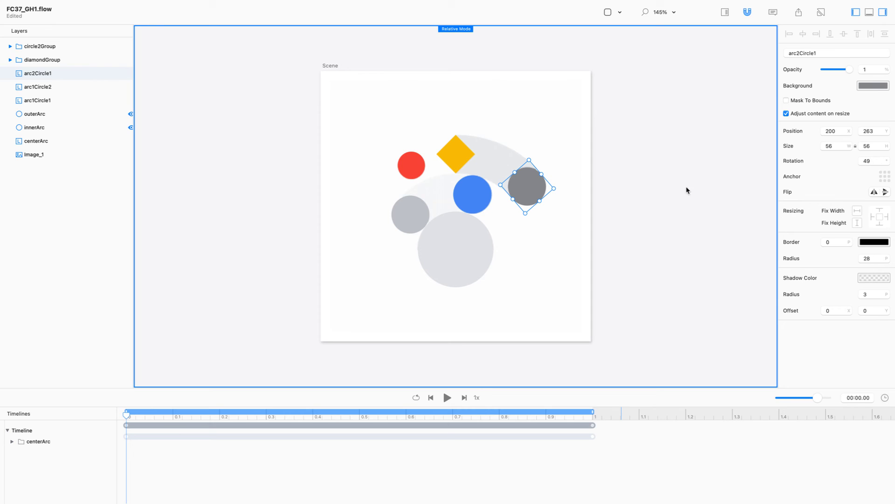
- Show innerArc and set its end points to 0.45 and 0.65 so it spans the light grey and blue circles
{"action": "left_click", "coordinate": [130, 127]}
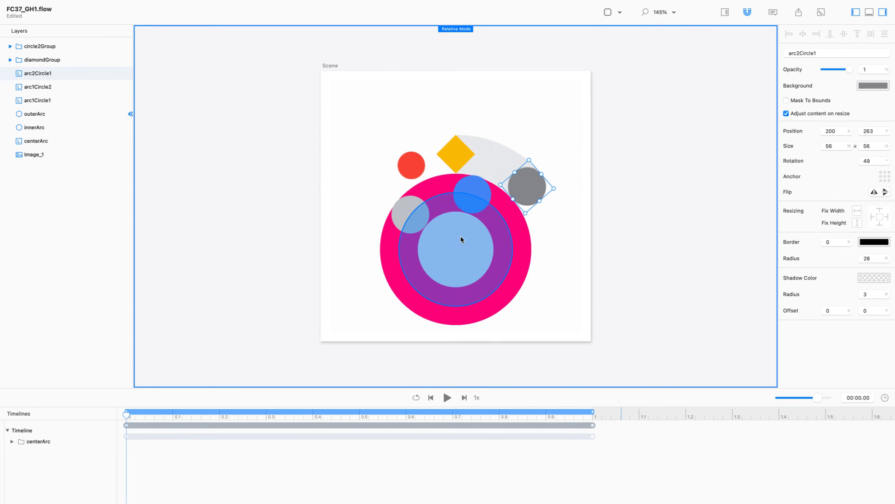
{"action": "left_click", "coordinate": [498, 252]}
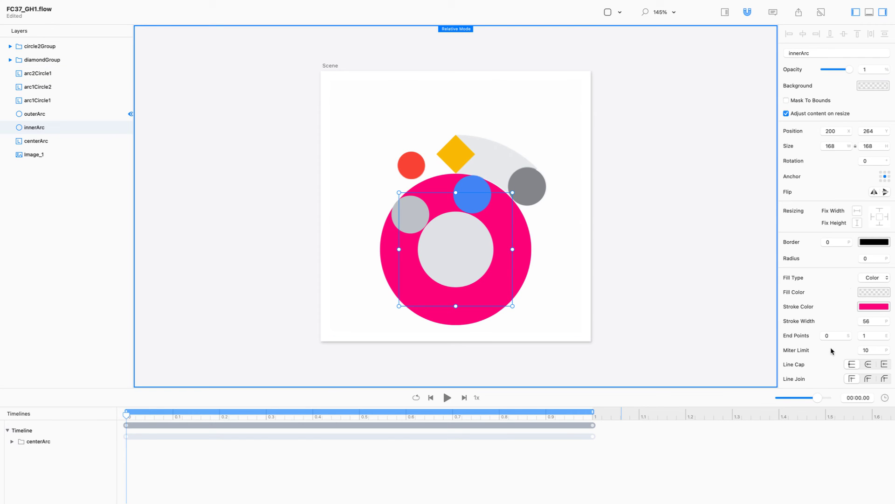
{"action": "left_click", "coordinate": [834, 335]}
{"action": "type", "text": ".49"}
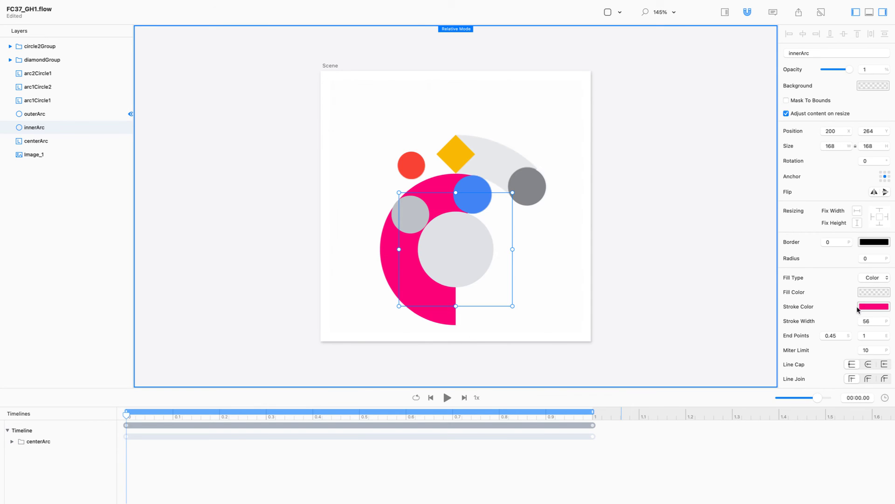
{"action": "left_click", "coordinate": [870, 337]}
{"action": "key", "text": "BackSpace"}
{"action": "type", "text": "0.7"}
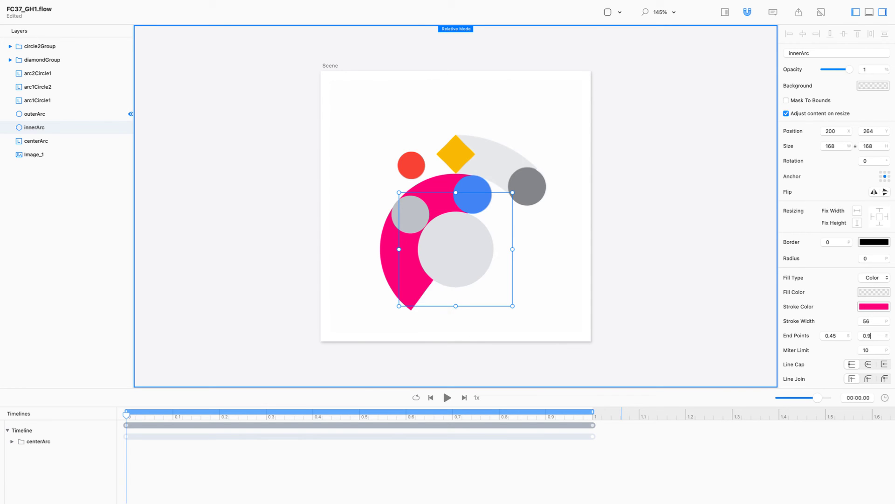
{"action": "key", "text": "BackSpace"}
{"action": "type", "text": "67"}
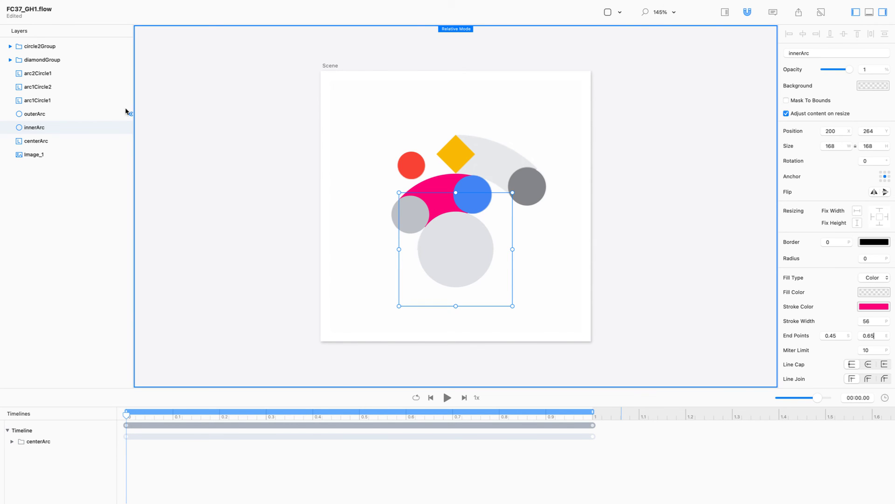
- Undo the accidental nesting of outerArc, make it visible and set its end points to 0.37 and 0.5
{"action": "left_click_drag", "start_coordinate": [57, 115], "coordinate": [61, 105]}
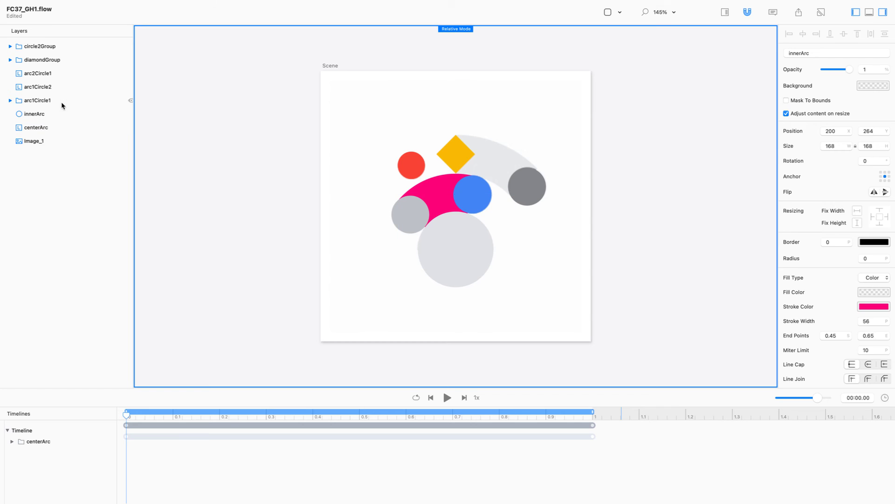
{"action": "key", "text": "super+z"}
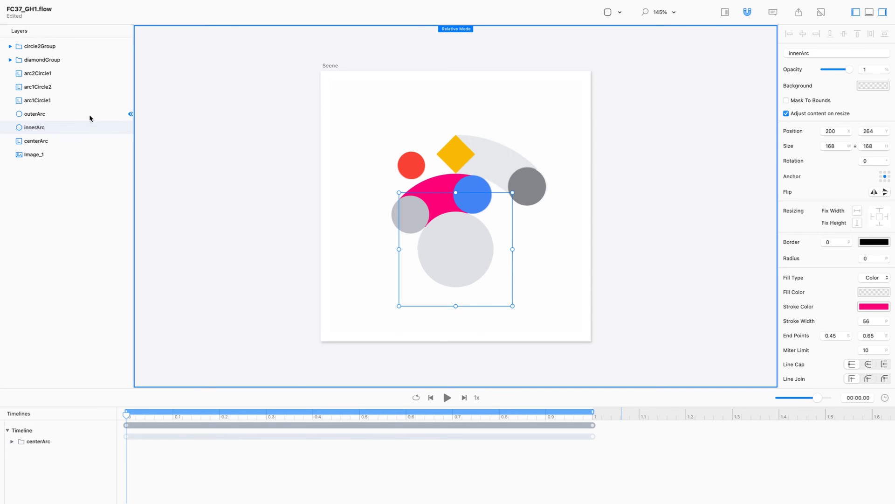
{"action": "left_click", "coordinate": [93, 114]}
{"action": "left_click", "coordinate": [130, 114]}
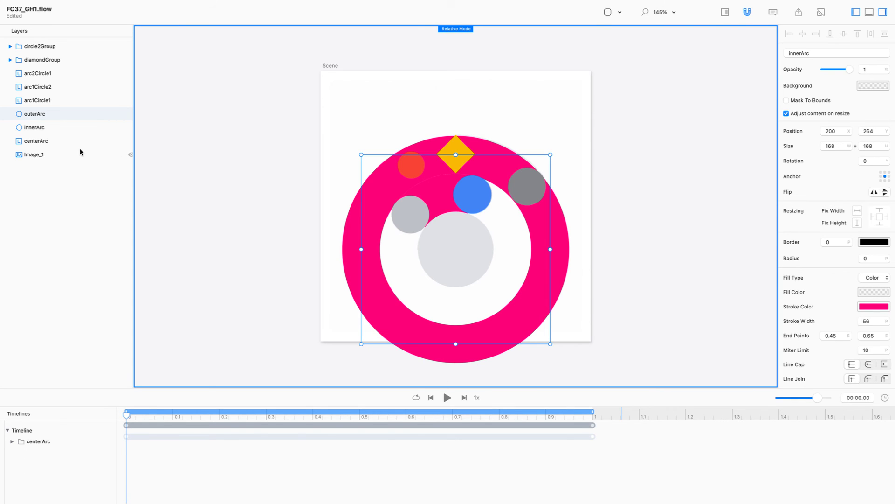
{"action": "left_click", "coordinate": [70, 122]}
{"action": "left_click", "coordinate": [871, 332]}
{"action": "key", "text": "BackSpace"}
{"action": "type", "text": "0.5"}
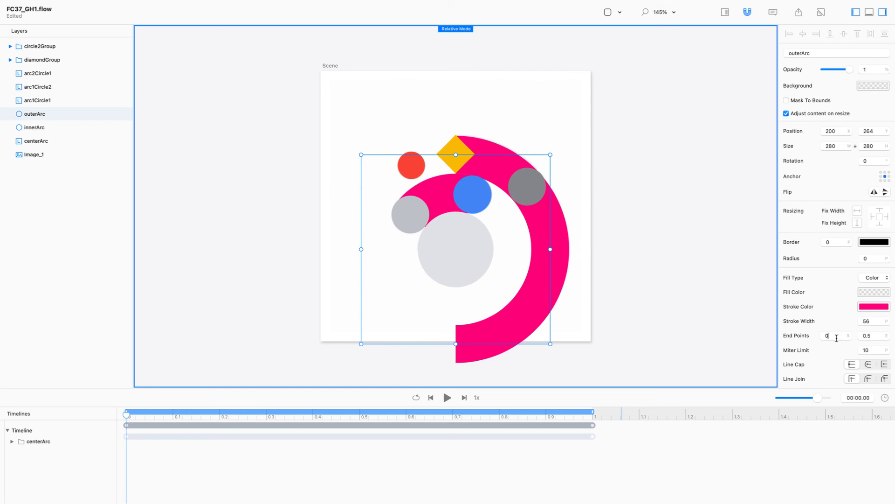
{"action": "type", "text": ".37"}
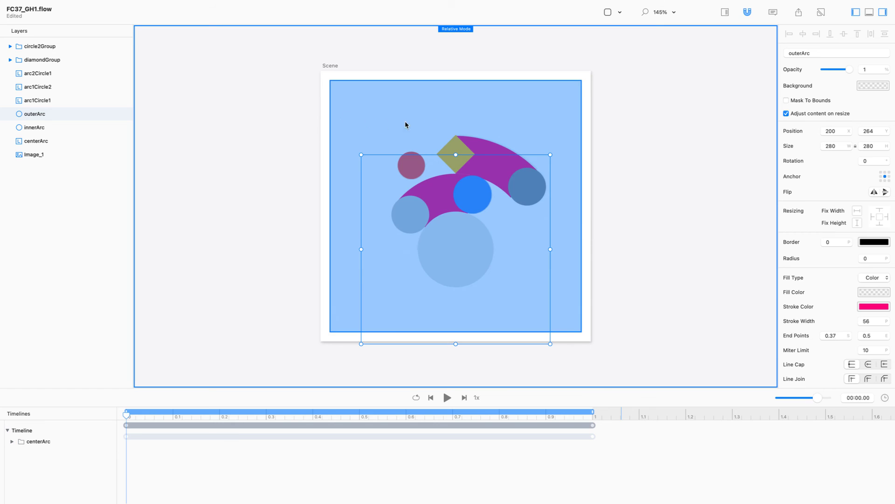
- Move the Image_1 reference off the scene by setting its X position to -200
{"action": "left_click", "coordinate": [66, 156]}
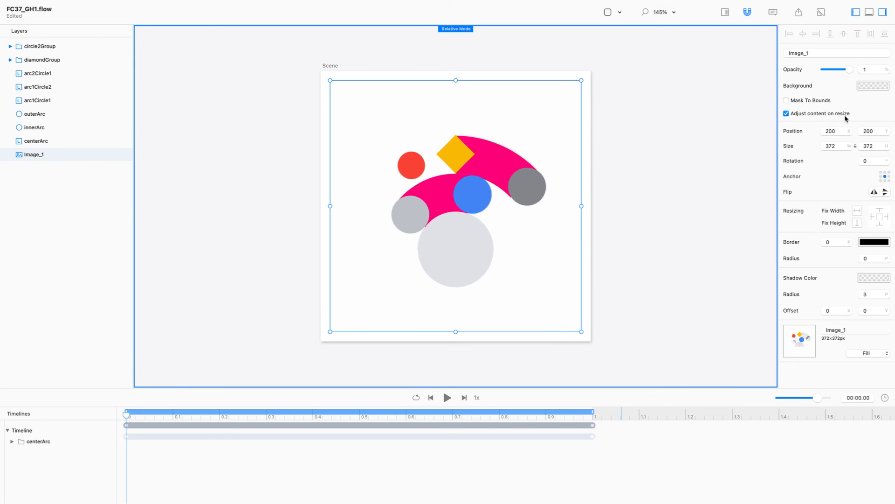
{"action": "left_click", "coordinate": [827, 131]}
{"action": "type", "text": "-"}
{"action": "key", "text": "Return"}
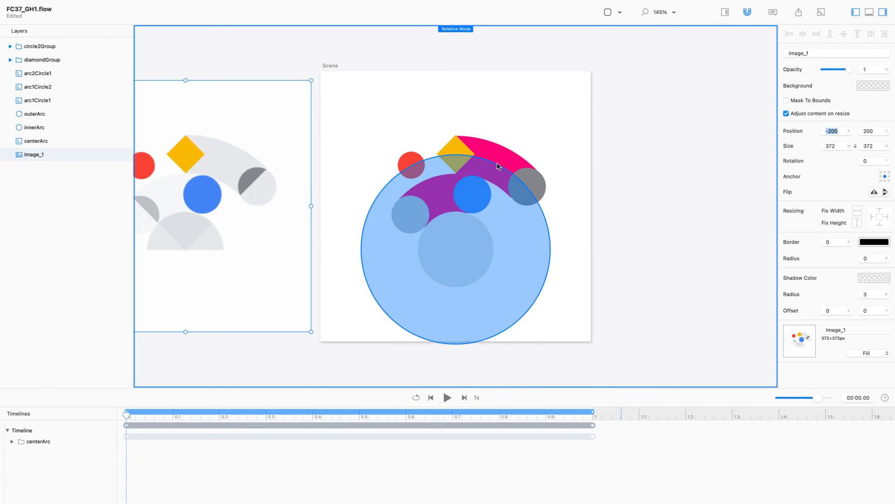
- Set outerArc's stroke colour to the grey E6E8E9 sampled from the reference's outer arc
{"action": "left_click", "coordinate": [69, 114]}
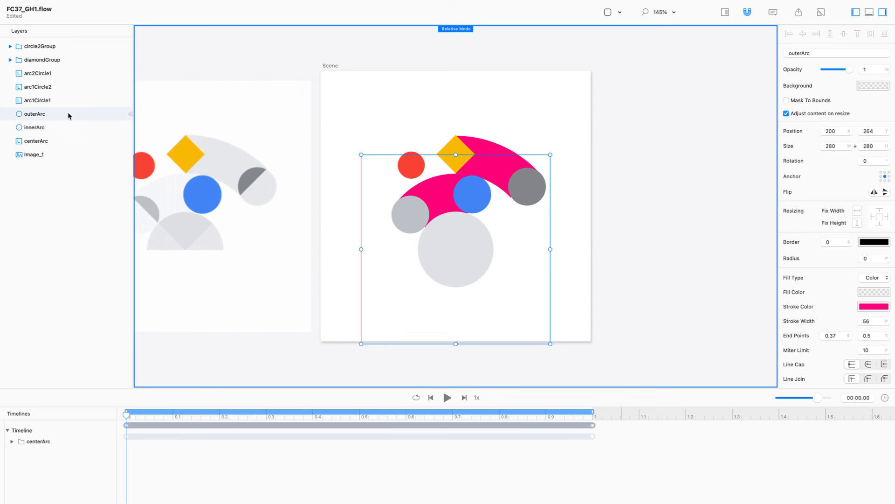
{"action": "left_click", "coordinate": [874, 308]}
{"action": "left_click", "coordinate": [700, 344]}
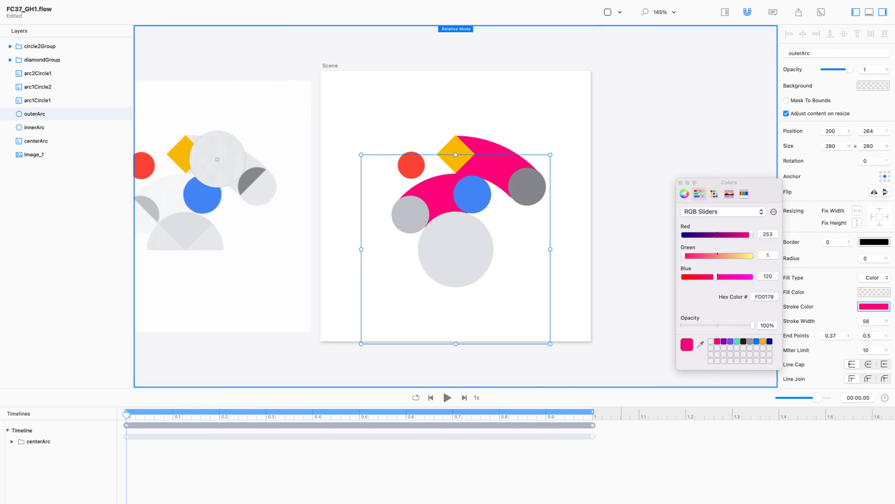
{"action": "left_click", "coordinate": [225, 142]}
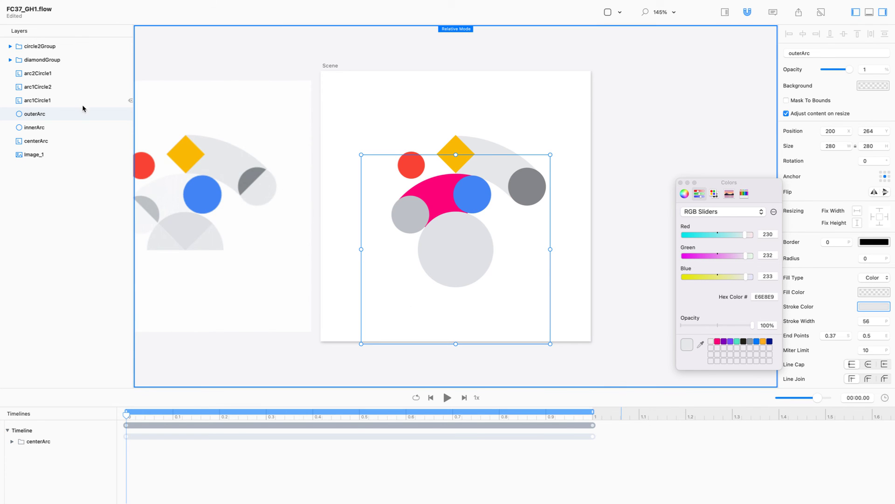
- Lock Image_1 and set innerArc's stroke colour to the pale grey F6F6F7 sampled from the reference's inner arc
{"action": "left_click", "coordinate": [77, 125]}
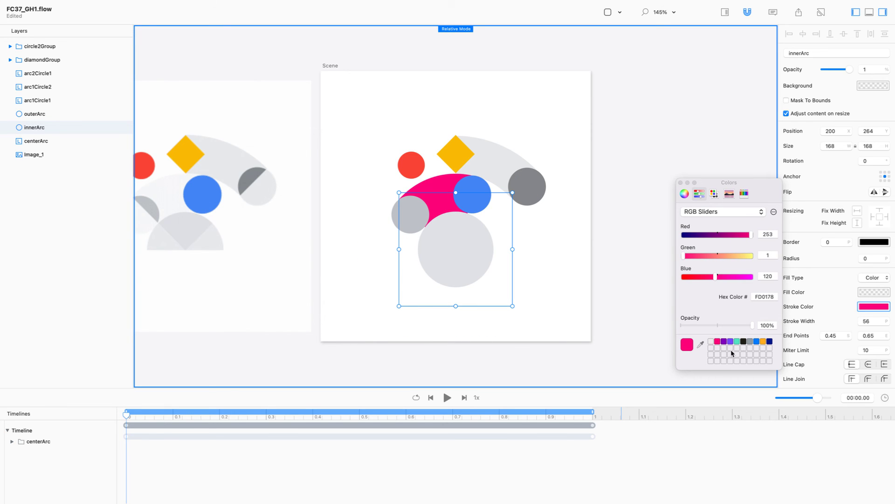
{"action": "left_click", "coordinate": [700, 345]}
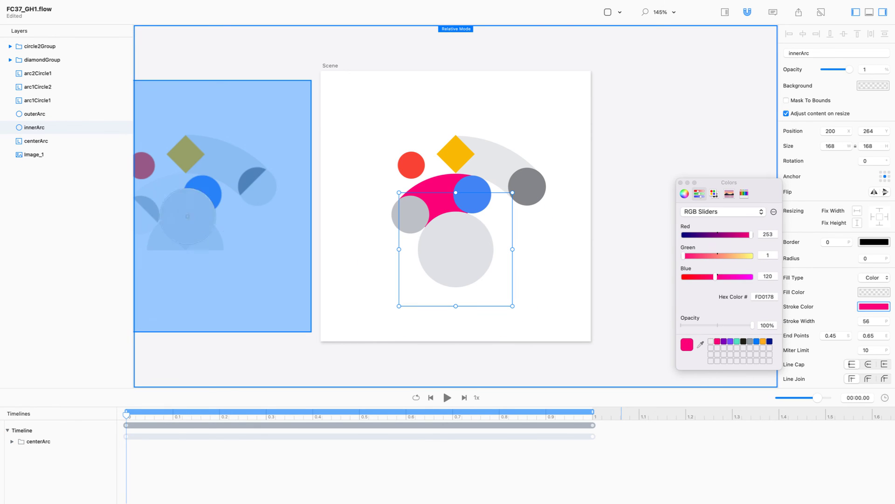
{"action": "key", "text": "Escape"}
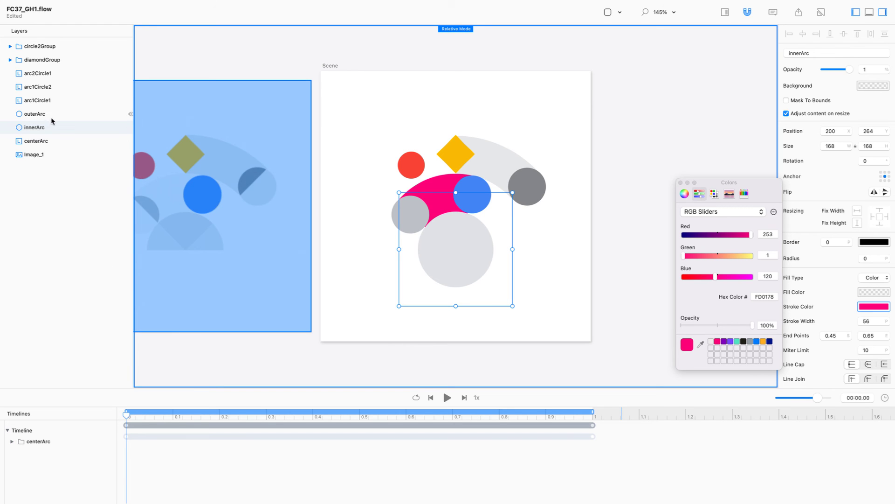
{"action": "left_click", "coordinate": [131, 156]}
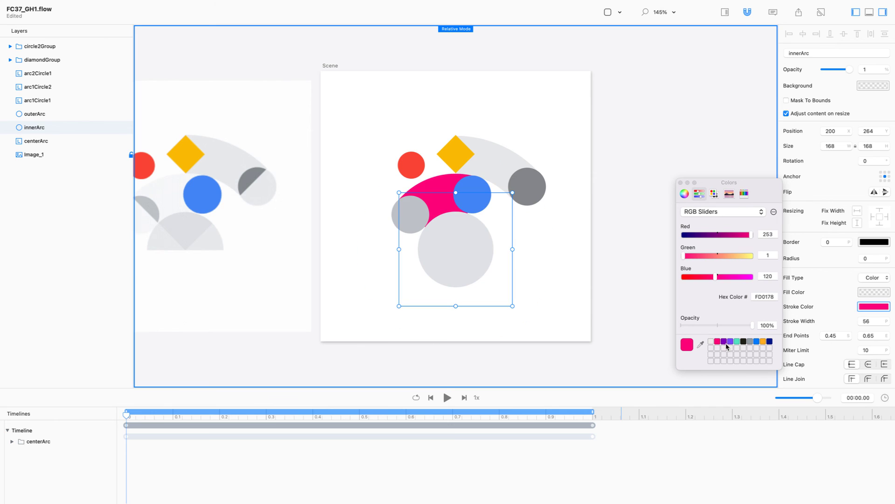
{"action": "left_click", "coordinate": [700, 344]}
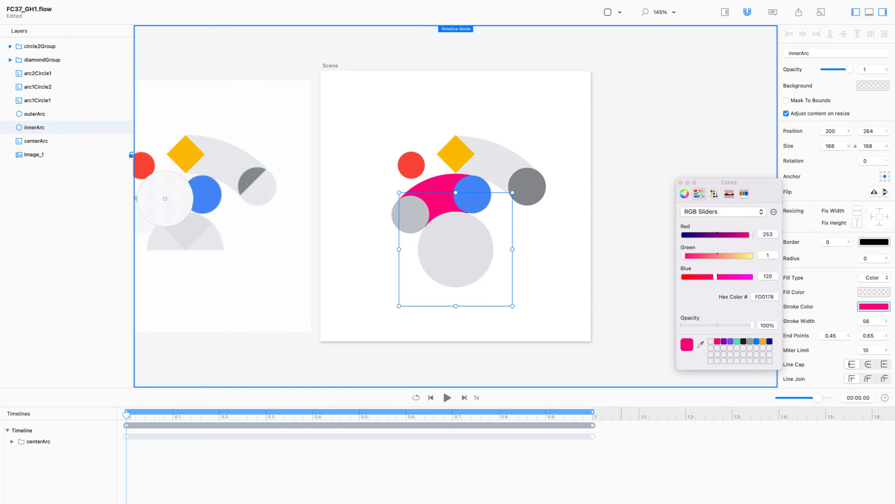
{"action": "left_click", "coordinate": [162, 218]}
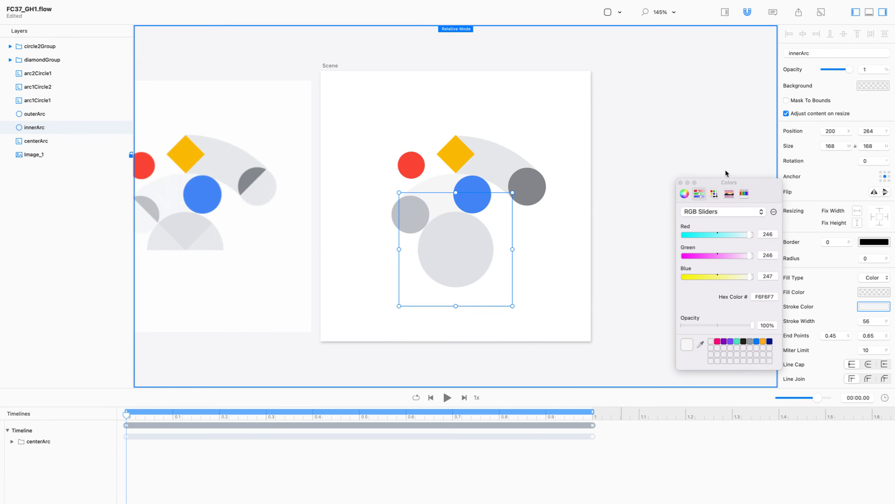
{"action": "left_click", "coordinate": [680, 183]}
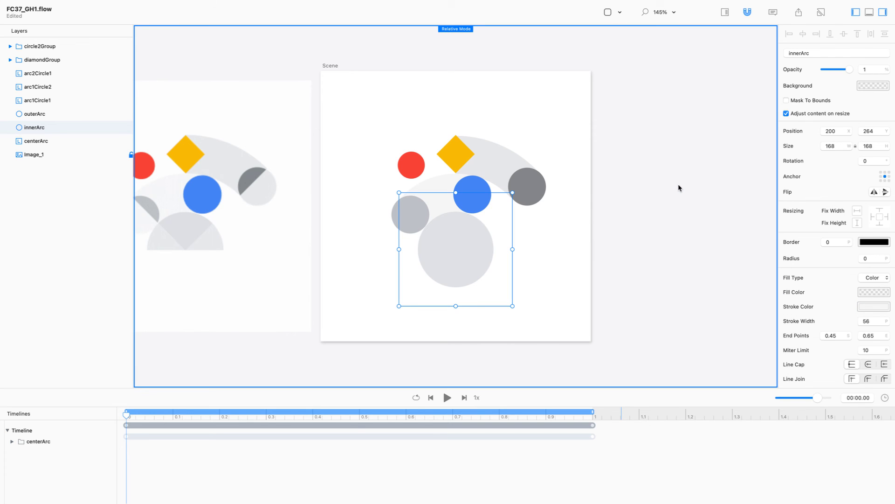
- Compare the recreated shapes with the reference image side by side at 100% zoom
{"action": "key", "text": "super+a"}
{"action": "key", "text": "super+equal"}
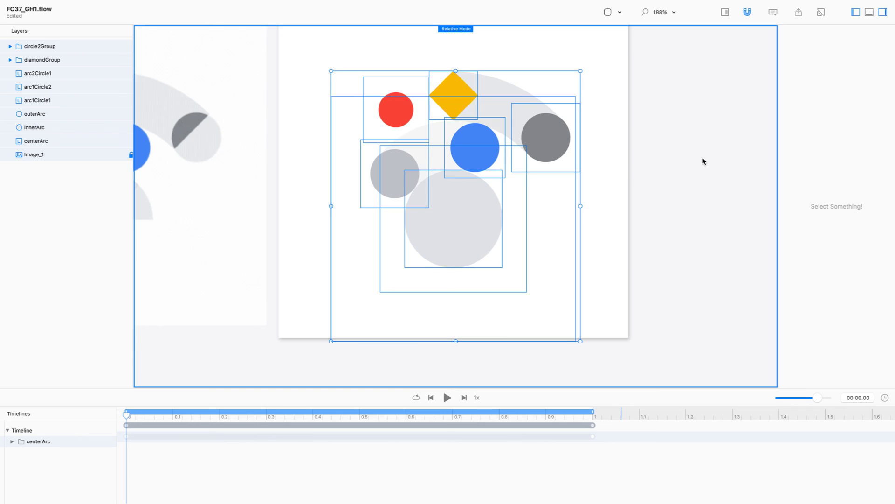
{"action": "key", "text": "super+0"}
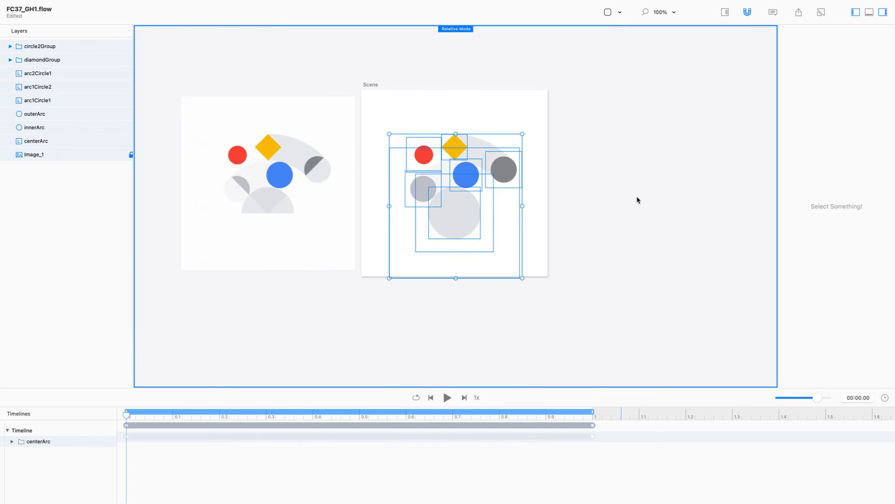
{"action": "left_click", "coordinate": [464, 181]}
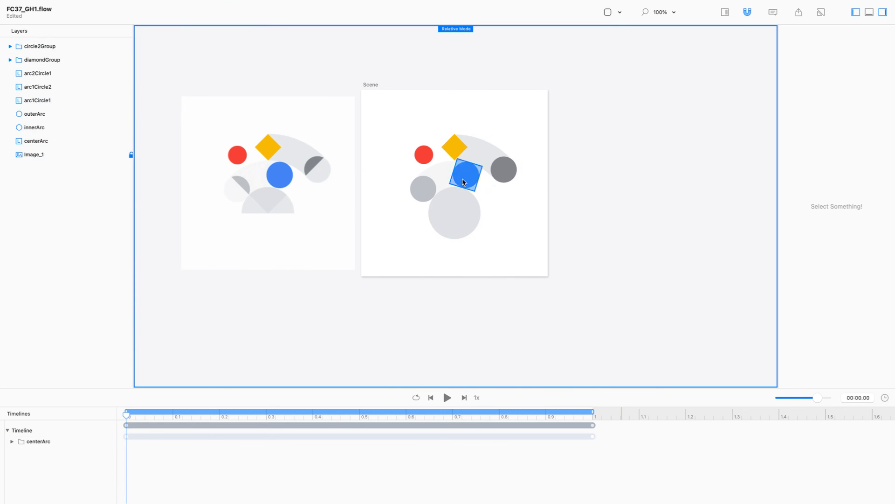
{"action": "key", "text": "super+1"}
{"action": "left_click", "coordinate": [131, 154]}
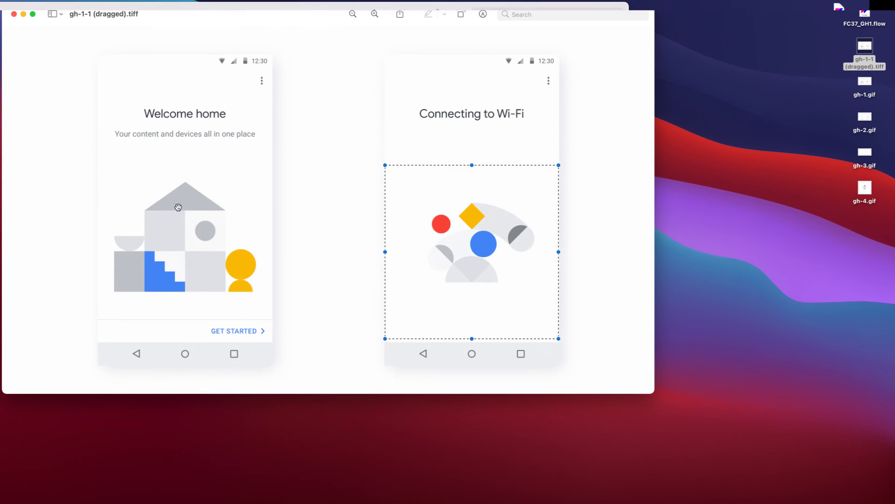
- Switch to Flow and compare the reference image with the recreated shapes side by side
{"action": "key", "text": "super+space"}
{"action": "type", "text": "fl"}
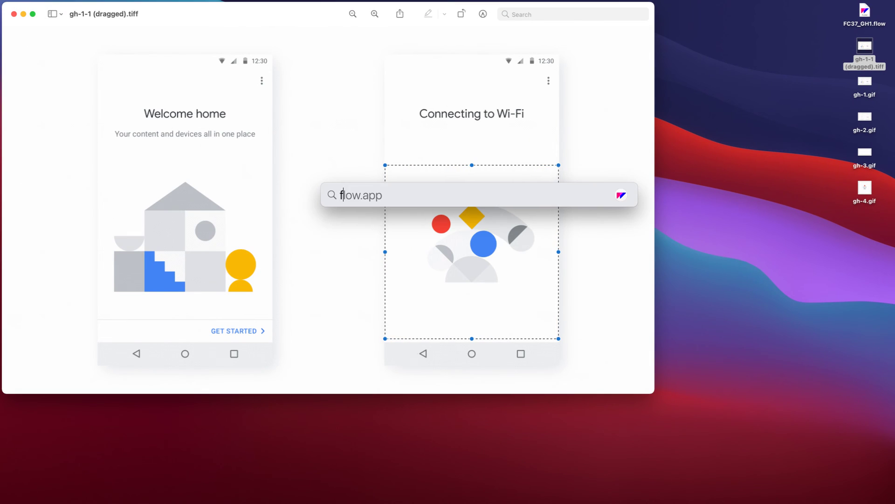
{"action": "key", "text": "Return"}
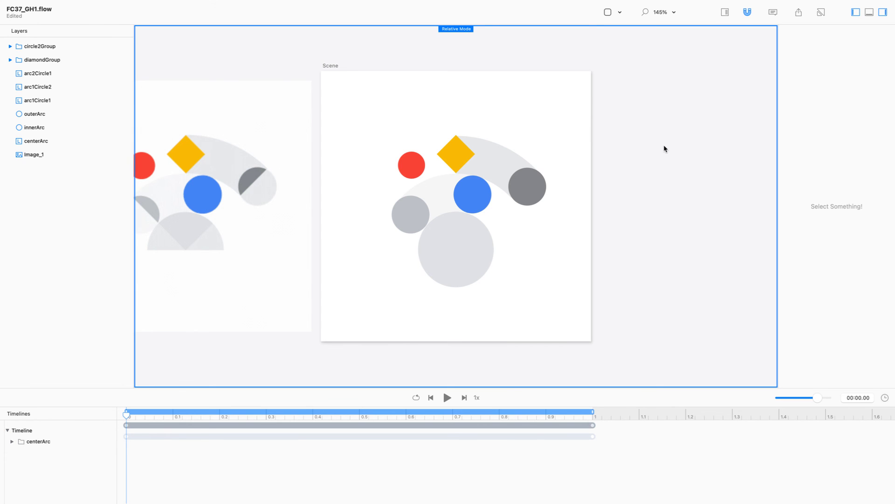
{"action": "key", "text": "super+a"}
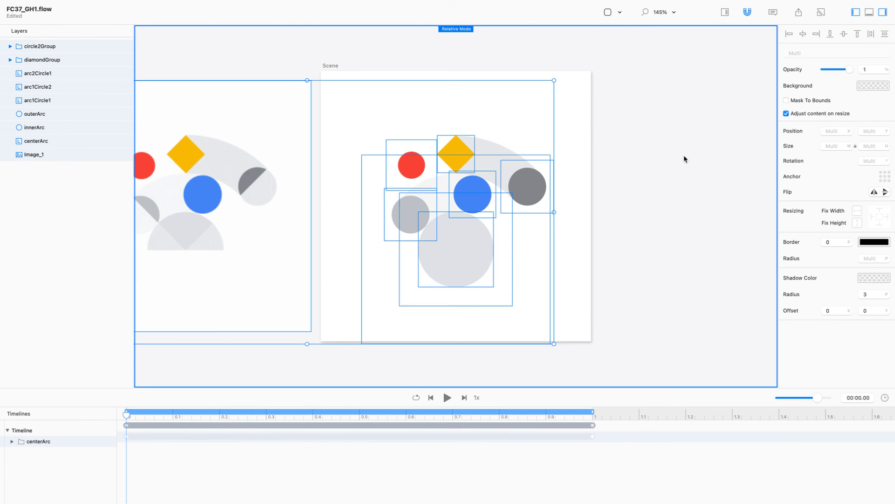
{"action": "scroll", "coordinate": [399, 59], "scroll_direction": "left", "scroll_amount": 5}
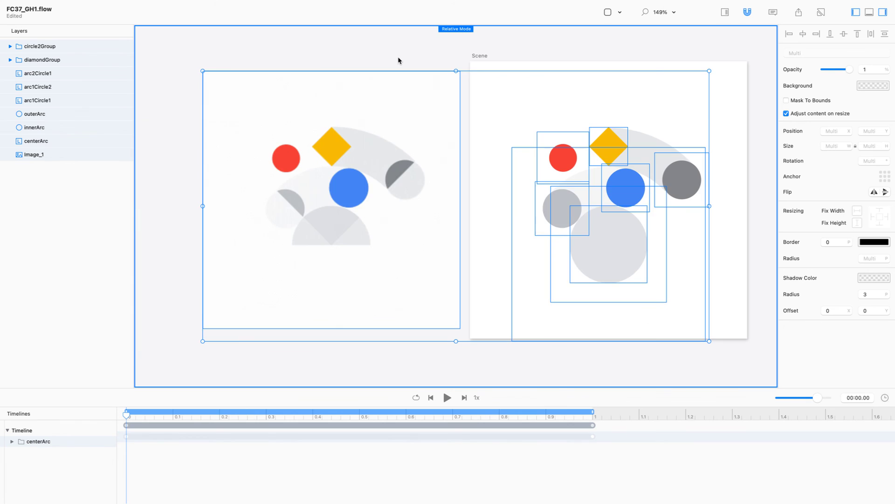
{"action": "scroll", "coordinate": [360, 44], "scroll_direction": "right", "scroll_amount": 5}
{"action": "scroll", "coordinate": [359, 44], "scroll_direction": "left", "scroll_amount": 5}
{"action": "left_click", "coordinate": [360, 44]}
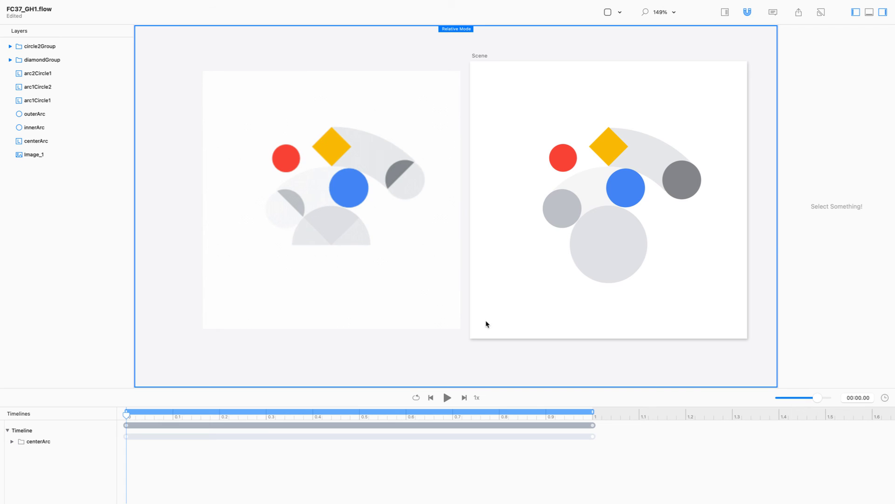
{"action": "left_click", "coordinate": [620, 13]}
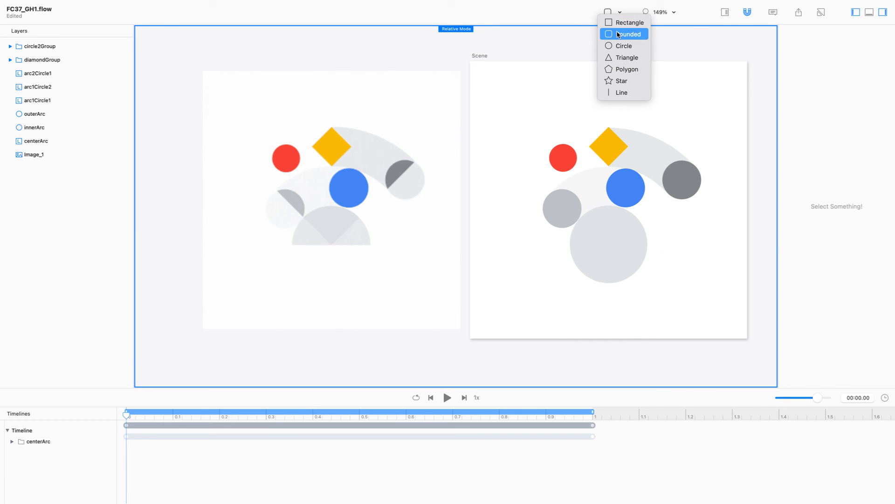
{"action": "left_click", "coordinate": [616, 24]}
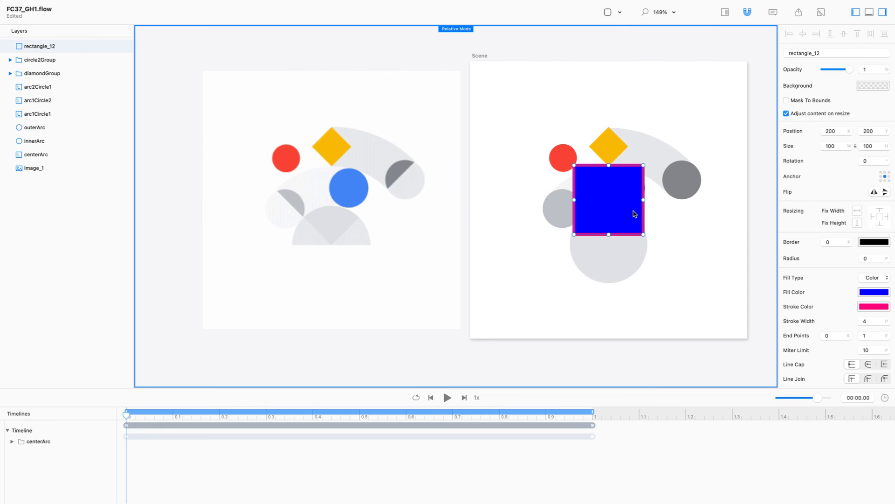
{"action": "left_click_drag", "start_coordinate": [618, 211], "coordinate": [543, 275]}
{"action": "key", "text": "Delete"}
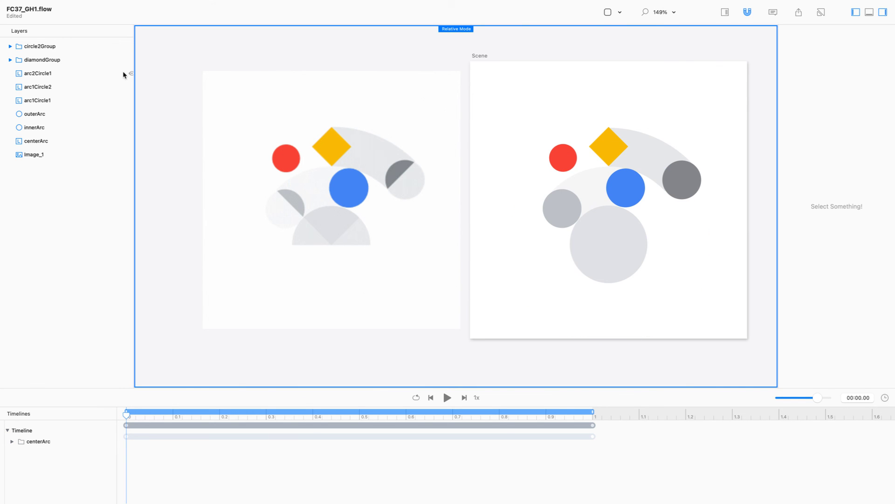
- Add an empty layer over the shapes, stretched to about 379 by 200 with its lower edge at centerArc's middle
{"action": "left_click", "coordinate": [126, 6]}
{"action": "left_click", "coordinate": [124, 30]}
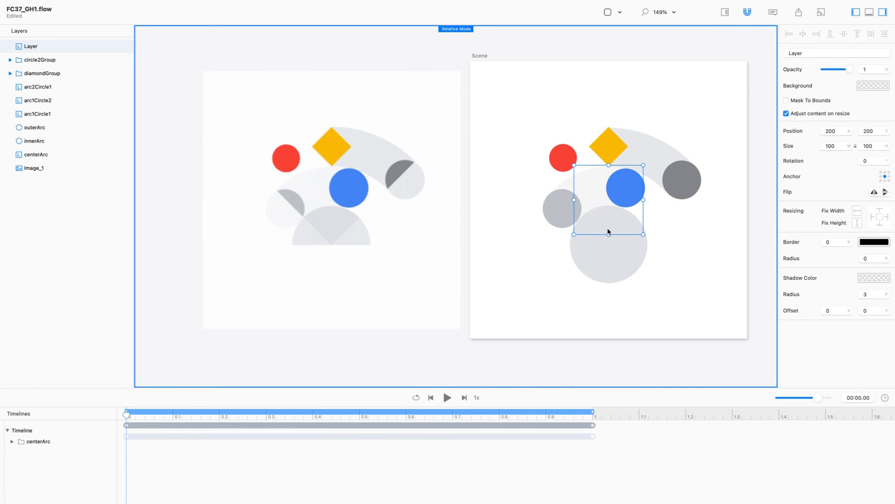
{"action": "left_click_drag", "start_coordinate": [612, 210], "coordinate": [612, 215]}
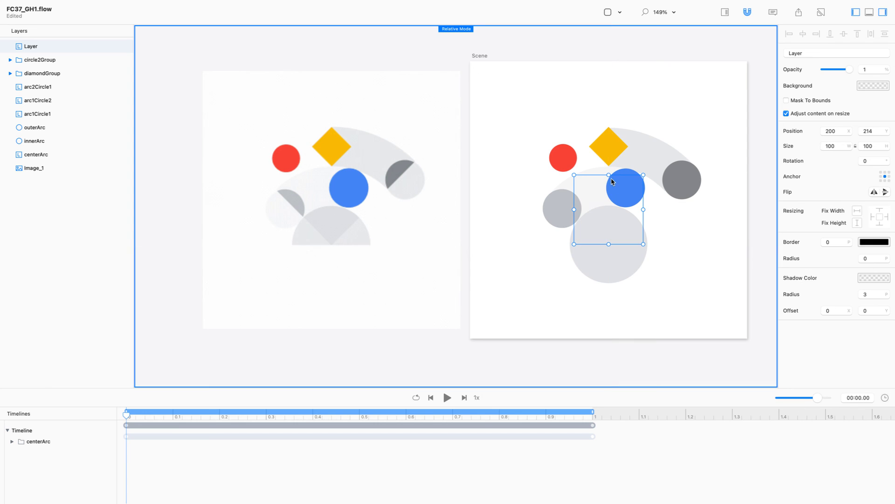
{"action": "left_click_drag", "start_coordinate": [609, 174], "coordinate": [609, 127]}
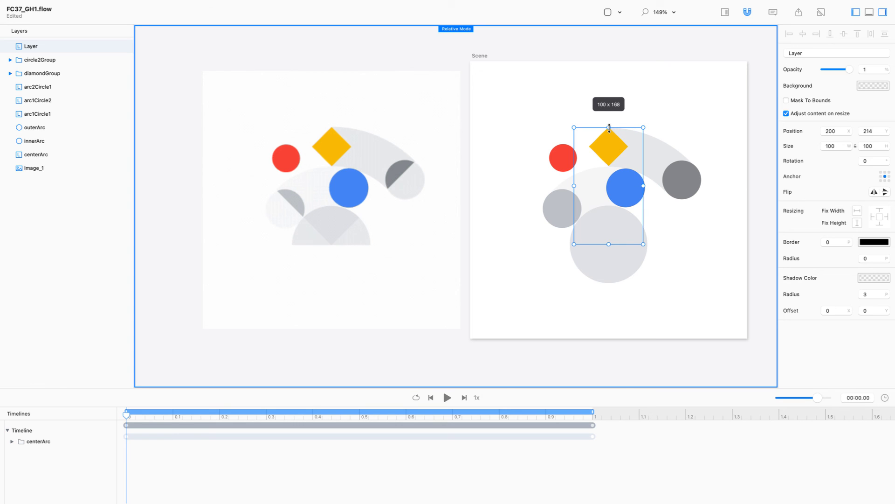
{"action": "left_click_drag", "start_coordinate": [609, 127], "coordinate": [610, 105]}
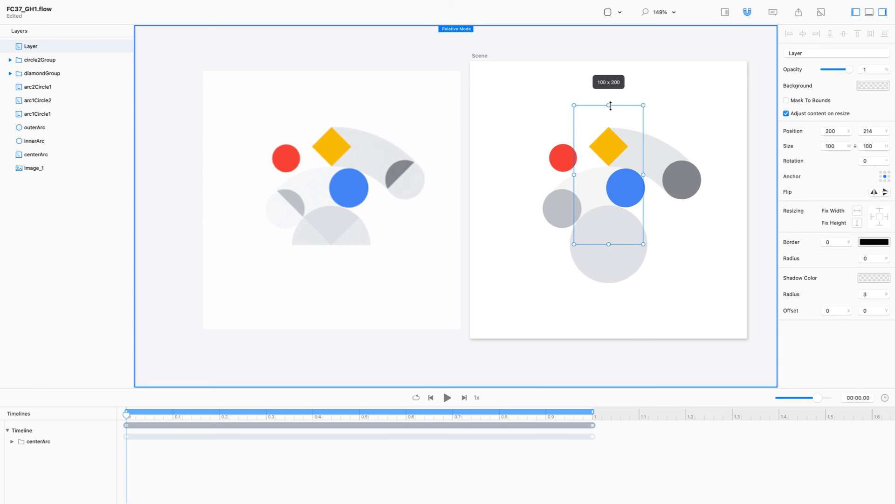
{"action": "left_click_drag", "start_coordinate": [644, 174], "coordinate": [740, 174]}
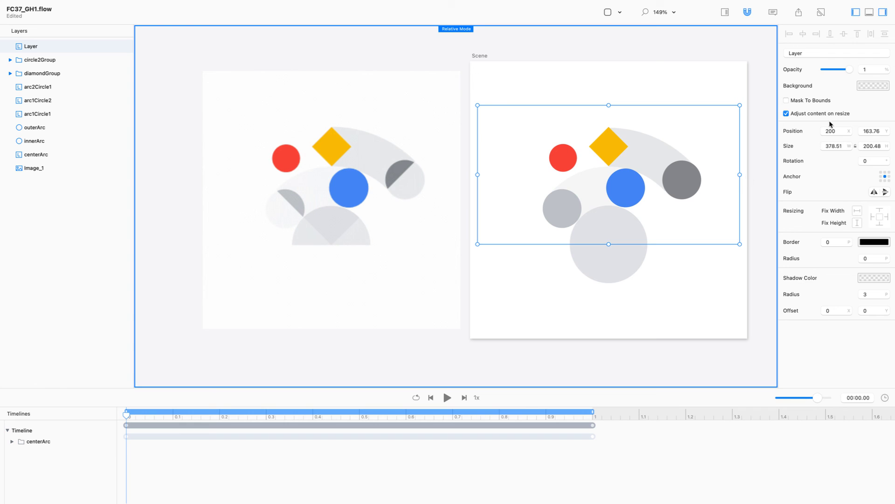
- Set the new layer's size to 400 wide by 200 high
{"action": "double_click", "coordinate": [843, 145]}
{"action": "type", "text": "400"}
{"action": "key", "text": "Return"}
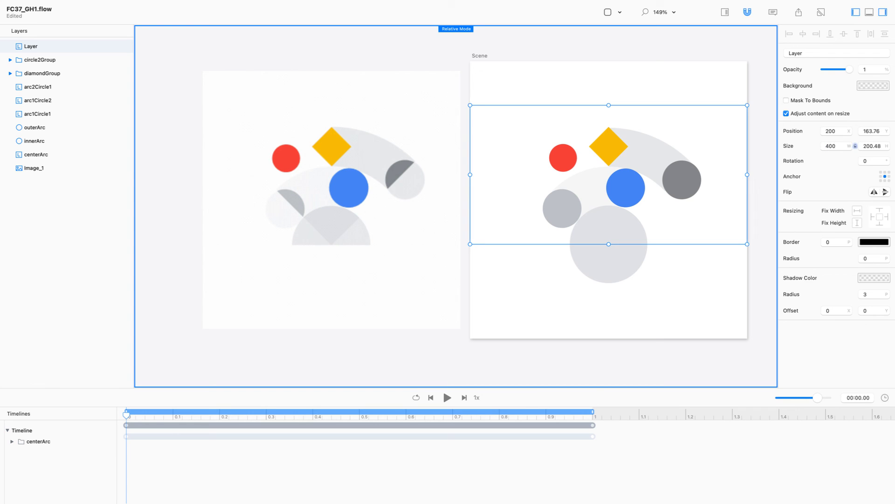
{"action": "key", "text": "Tab"}
{"action": "type", "text": "200"}
{"action": "key", "text": "Return"}
- Move all layers from circle2Group down to centerArc into the new layer and mask that group to its bounds
{"action": "left_click", "coordinate": [64, 218]}
{"action": "left_click", "coordinate": [56, 157]}
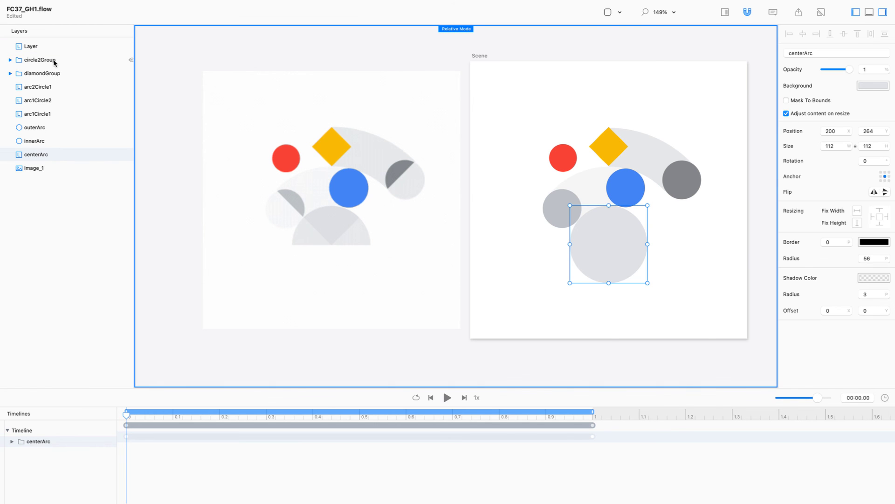
{"action": "left_click", "coordinate": [56, 63], "text": "shift"}
{"action": "left_click_drag", "start_coordinate": [56, 63], "coordinate": [38, 49]}
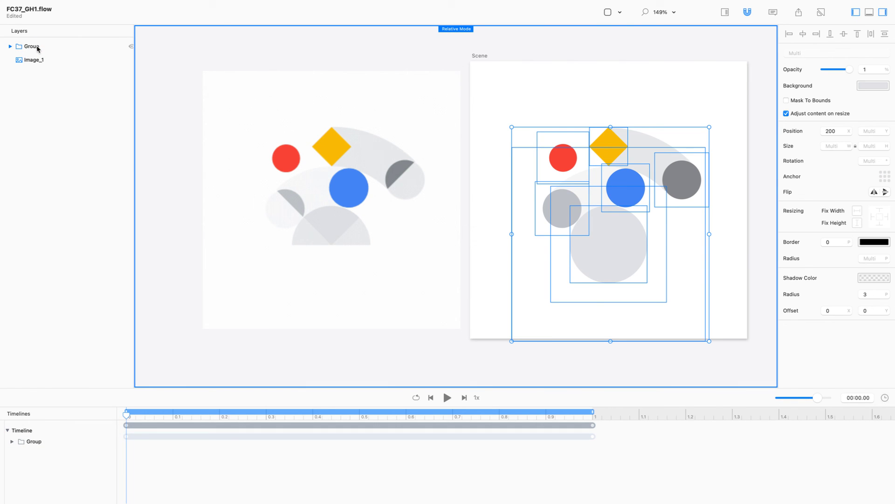
{"action": "left_click", "coordinate": [70, 47]}
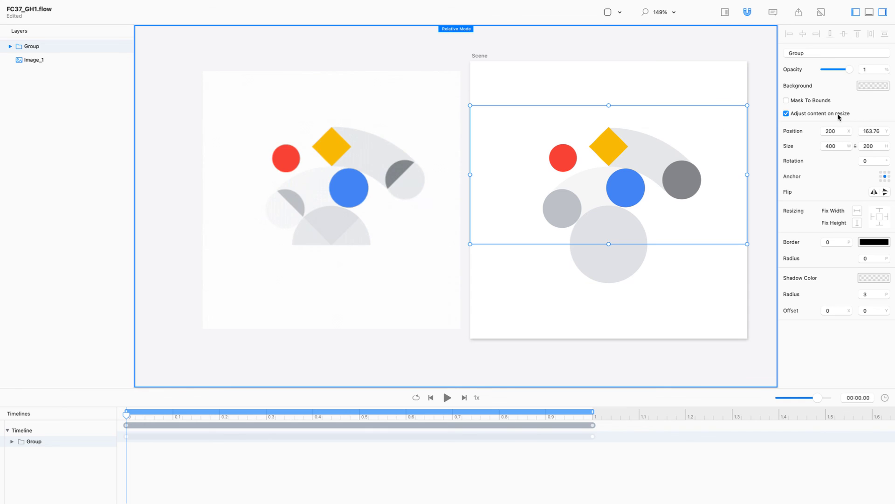
{"action": "left_click", "coordinate": [806, 99]}
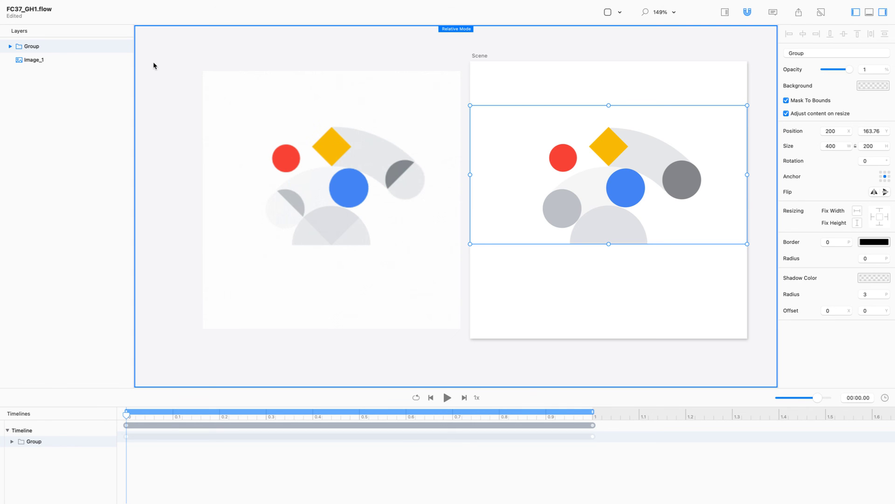
- Add a rectangle, delete its upper-right corner point to make a right triangle, and set its stroke width to 0
{"action": "left_click", "coordinate": [612, 13]}
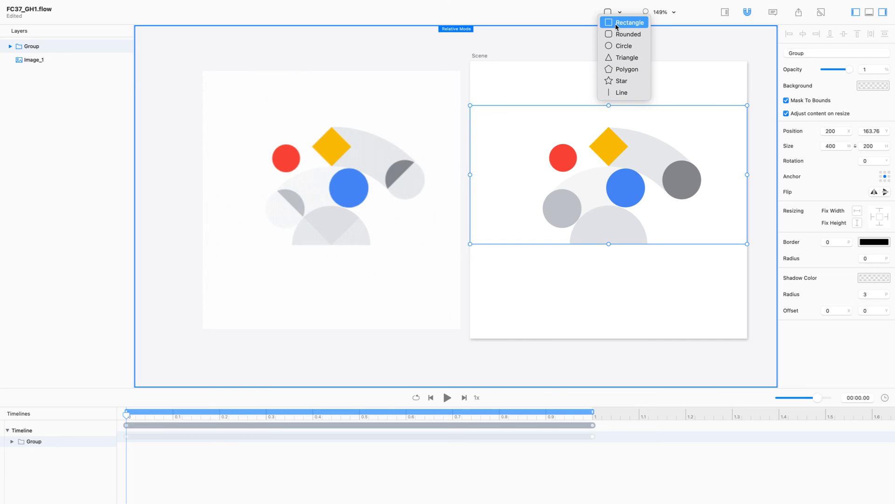
{"action": "left_click", "coordinate": [616, 24]}
{"action": "double_click", "coordinate": [594, 189]}
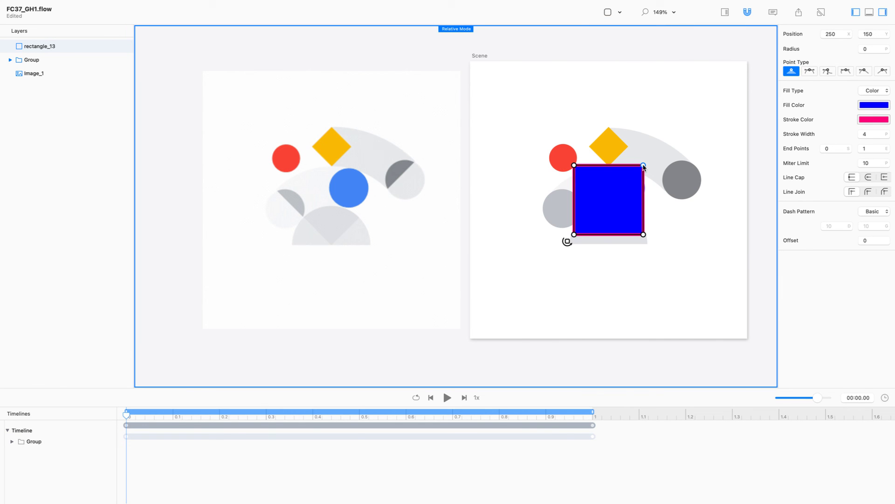
{"action": "key", "text": "Delete"}
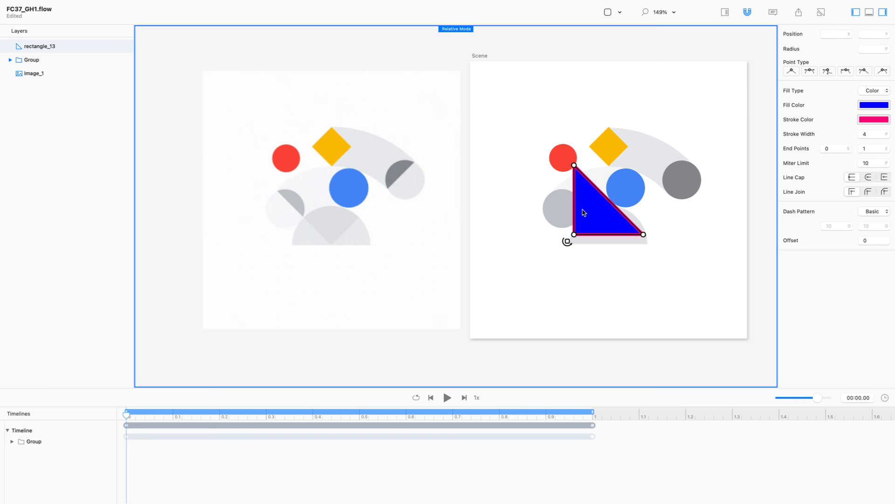
{"action": "key", "text": "Escape"}
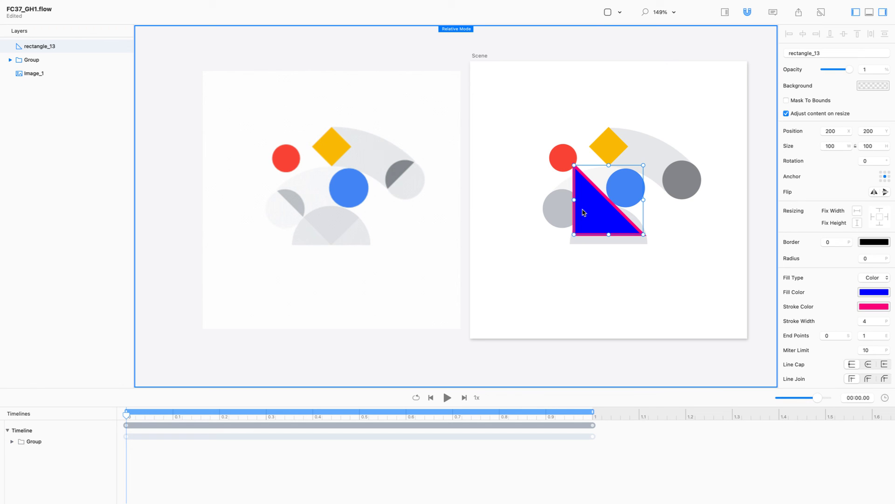
{"action": "left_click", "coordinate": [872, 321]}
{"action": "type", "text": "0"}
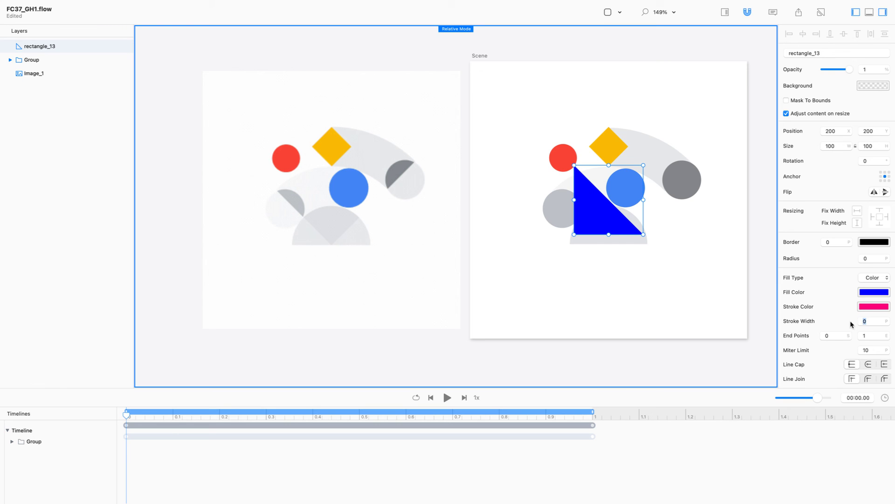
- Resize the triangle to 200 by 200 and place it at X 100, Y 164, with its tip at centerArc's centre
{"action": "left_click", "coordinate": [830, 146]}
{"action": "type", "text": "200"}
{"action": "key", "text": "Tab"}
{"action": "type", "text": "2"}
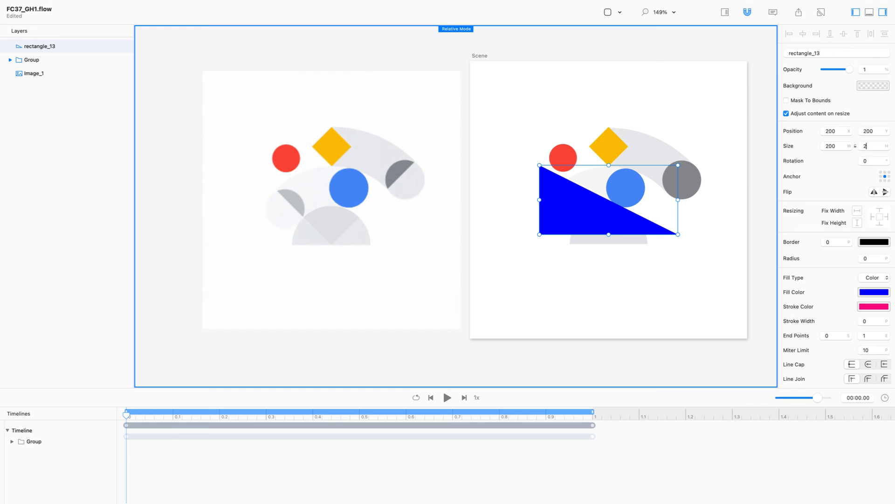
{"action": "key", "text": "Return"}
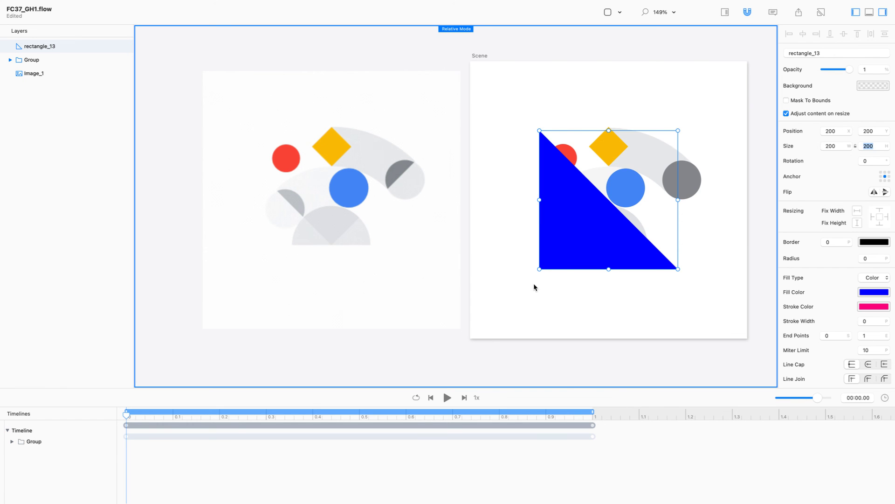
{"action": "left_click_drag", "start_coordinate": [609, 236], "coordinate": [543, 213]}
{"action": "left_click", "coordinate": [602, 269]}
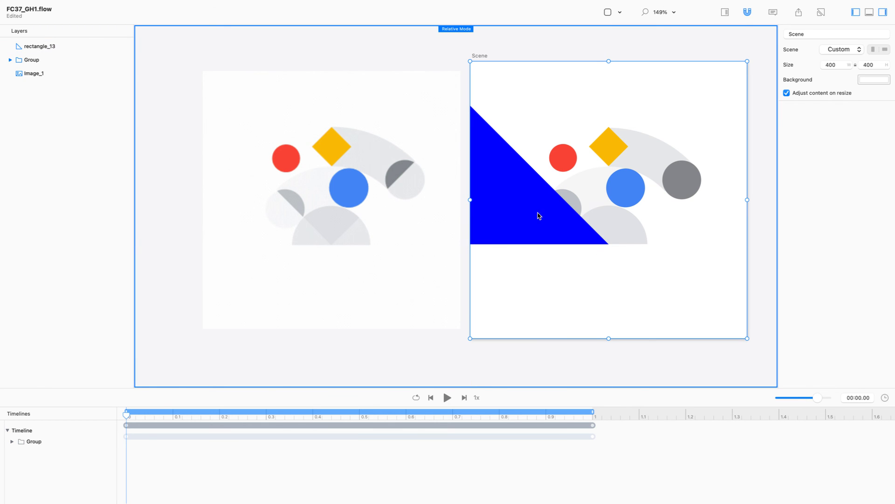
- Duplicate the triangle into the scene's right half and move its upper-left point to the upper-right corner, mirroring the original
{"action": "left_click", "coordinate": [59, 46]}
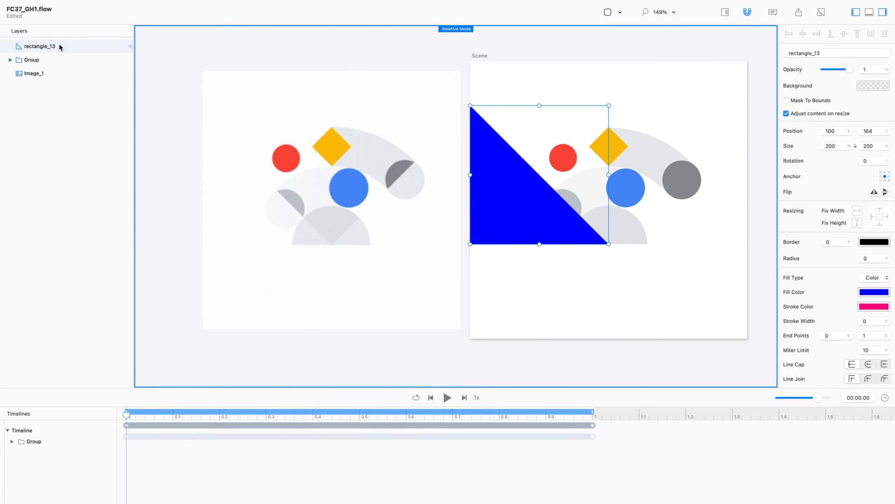
{"action": "key", "text": "super+d"}
{"action": "left_click_drag", "start_coordinate": [501, 203], "coordinate": [630, 193]}
{"action": "double_click", "coordinate": [631, 193]}
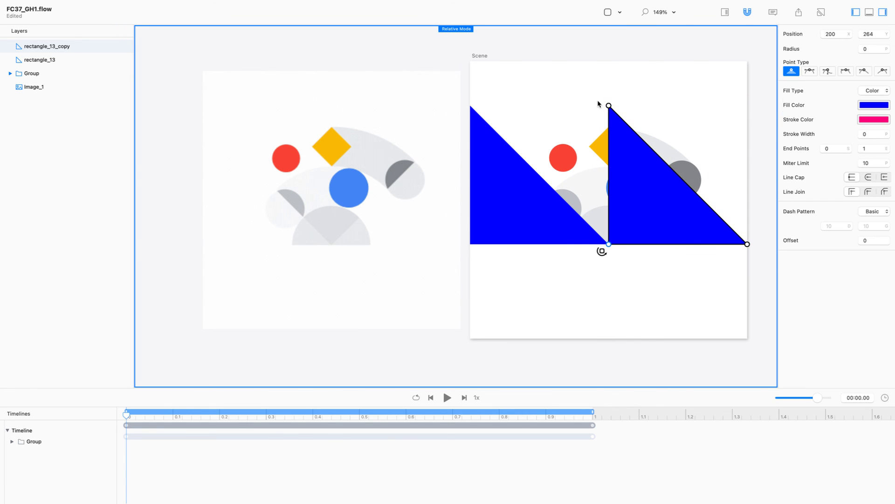
{"action": "left_click_drag", "start_coordinate": [609, 105], "coordinate": [747, 106]}
{"action": "key", "text": "Escape"}
{"action": "left_click", "coordinate": [662, 323]}
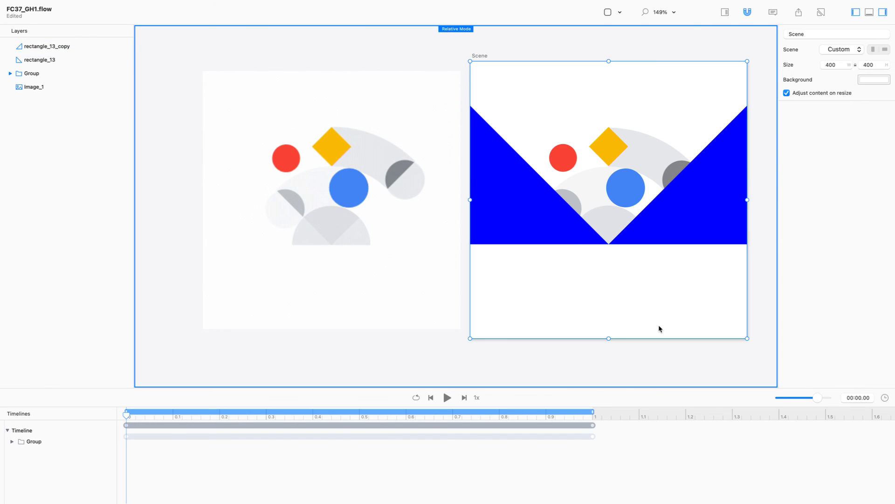
- Set the fill colour of both triangles to white FFFFFF
{"action": "left_click", "coordinate": [52, 60]}
{"action": "left_click", "coordinate": [57, 46], "text": "shift"}
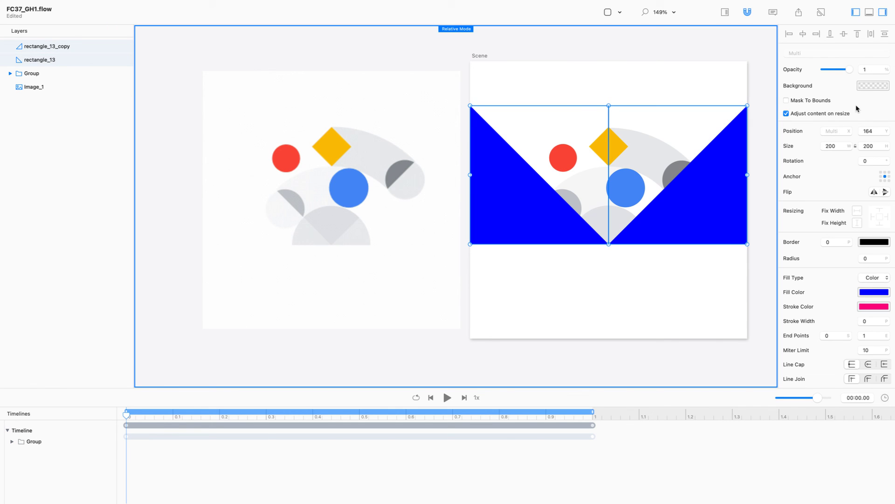
{"action": "left_click", "coordinate": [871, 294]}
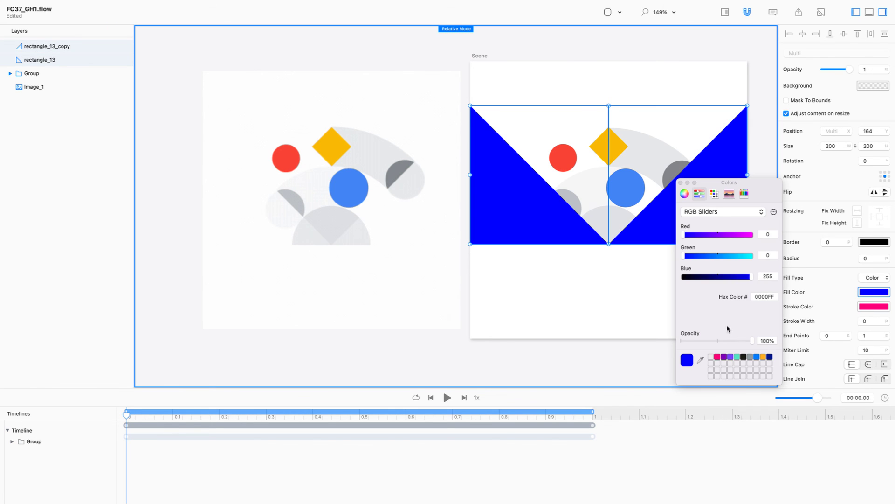
{"action": "left_click", "coordinate": [769, 298]}
{"action": "type", "text": "ff"}
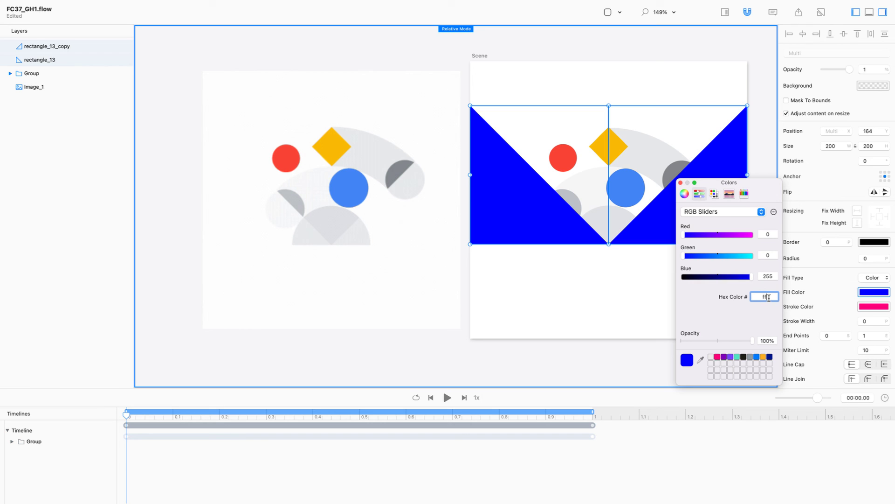
{"action": "key", "text": "Return"}
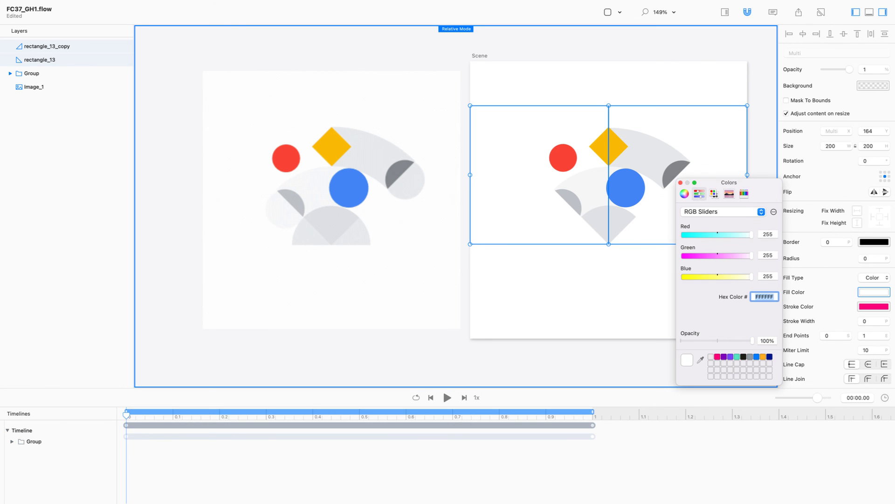
{"action": "left_click", "coordinate": [680, 183]}
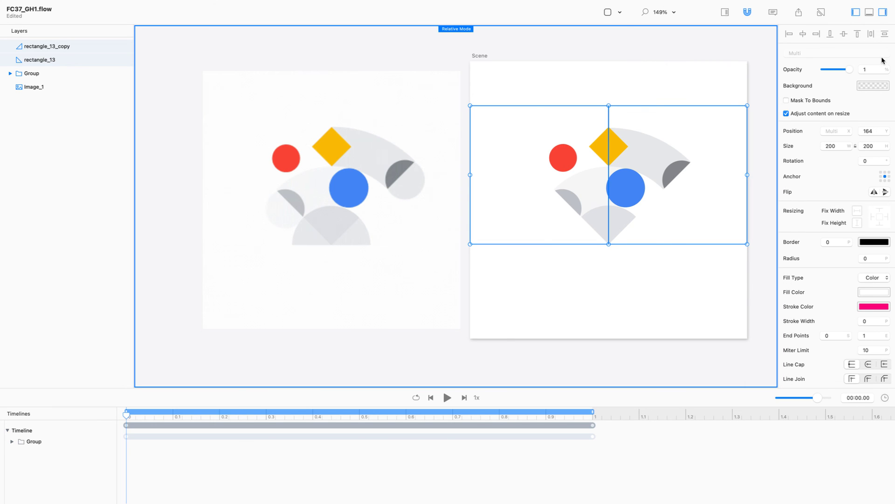
- Lower the opacity of both triangles to 0.33
{"action": "left_click_drag", "start_coordinate": [849, 70], "coordinate": [834, 71]}
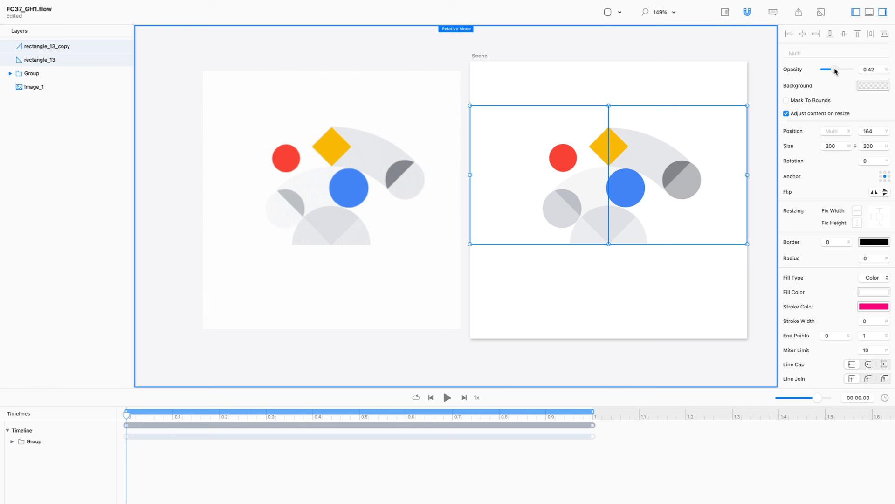
{"action": "left_click_drag", "start_coordinate": [835, 71], "coordinate": [833, 71]}
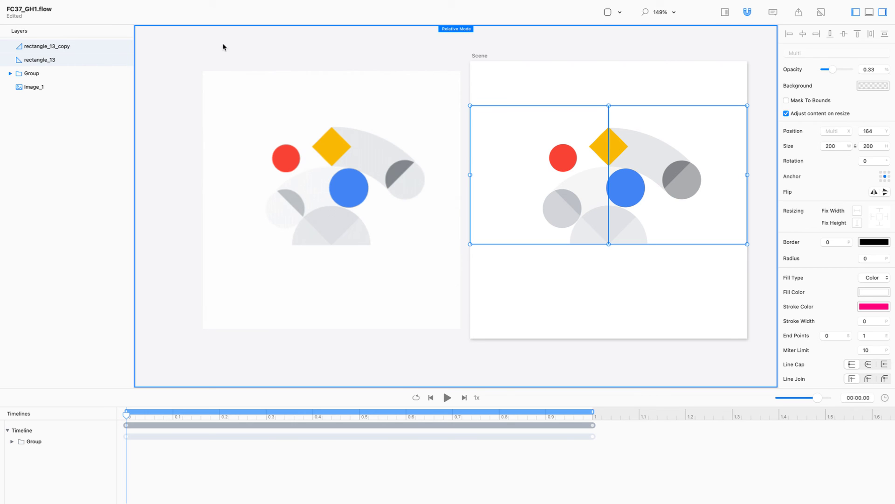
{"action": "left_click", "coordinate": [229, 47]}
- Rename the original triangle as triangleLeft and its copy as triangleRight
{"action": "left_click", "coordinate": [23, 61]}
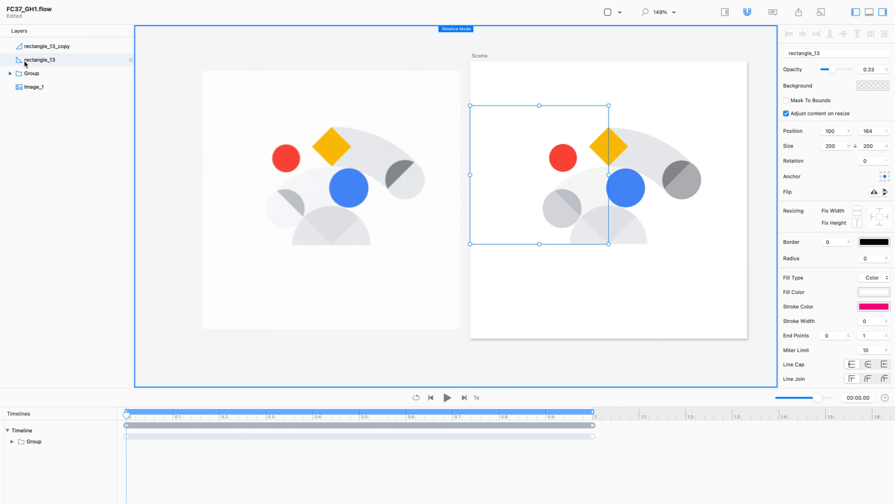
{"action": "double_click", "coordinate": [39, 65]}
{"action": "type", "text": "tria"}
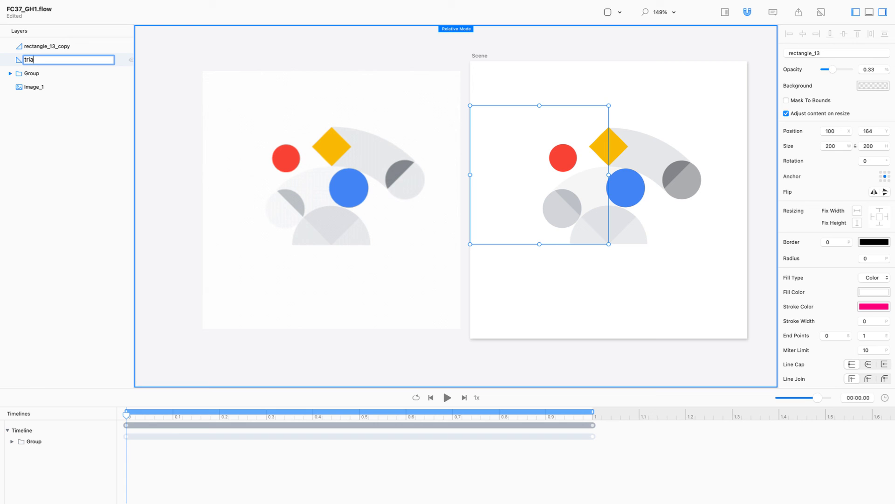
{"action": "type", "text": "ngleLeft"}
{"action": "key", "text": "Return"}
{"action": "left_click", "coordinate": [49, 45]}
{"action": "double_click", "coordinate": [48, 46]}
{"action": "type", "text": "triangleRight"}
{"action": "key", "text": "Return"}
{"action": "left_click", "coordinate": [75, 59], "text": "shift"}
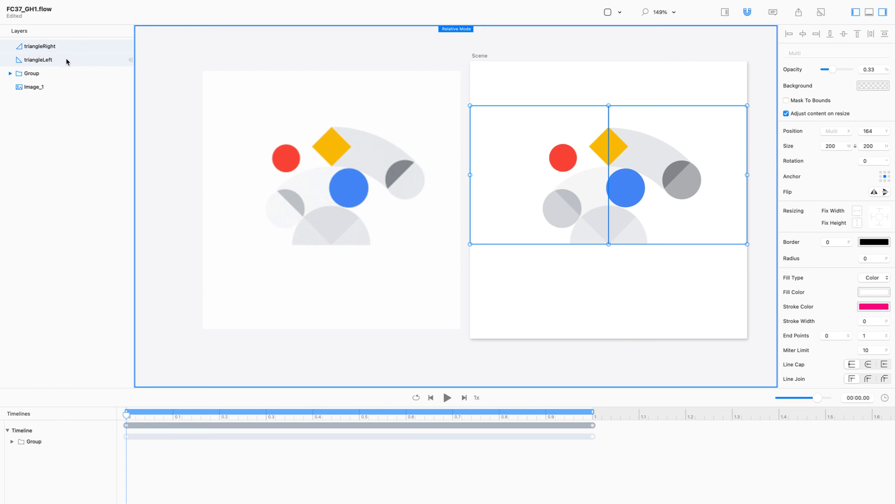
{"action": "left_click", "coordinate": [186, 44]}
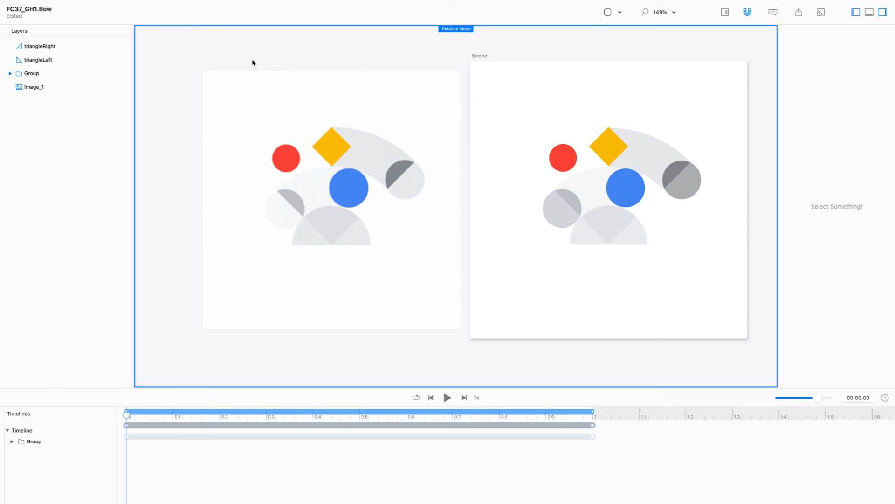